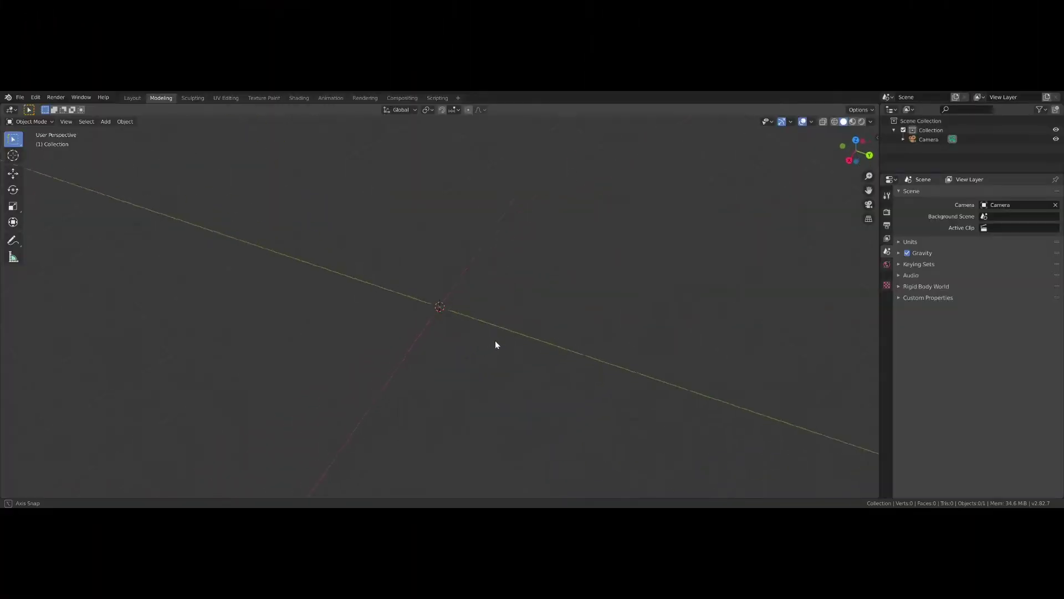
Step: Add an Arrows empty at the world origin
{"action": "middle_click_drag", "start_coordinate": [494, 340], "coordinate": [490, 326]}
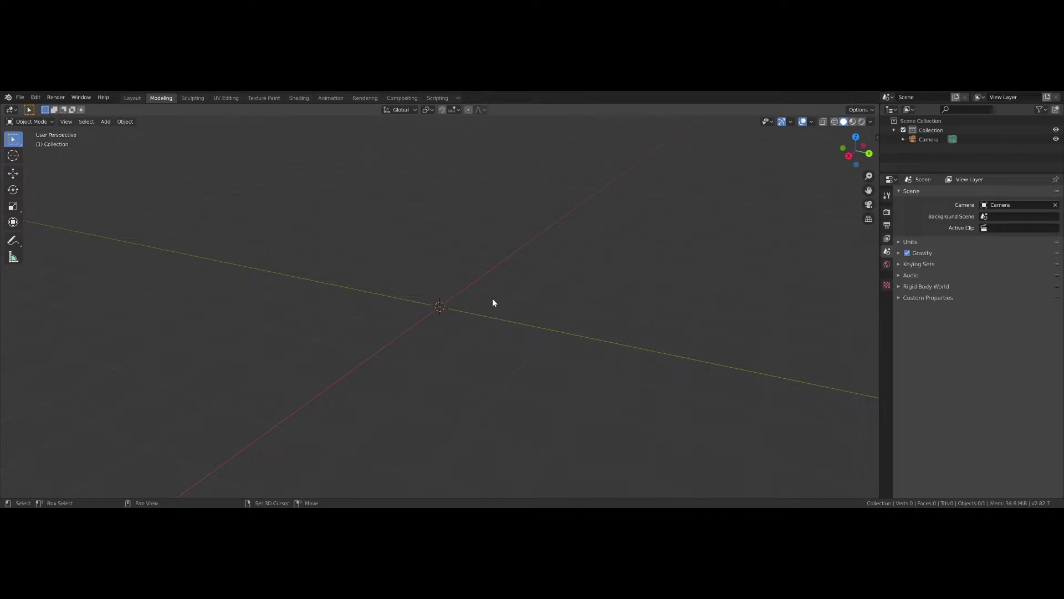
{"action": "key", "text": "shift+a"}
{"action": "mouse_move", "coordinate": [492, 299]}
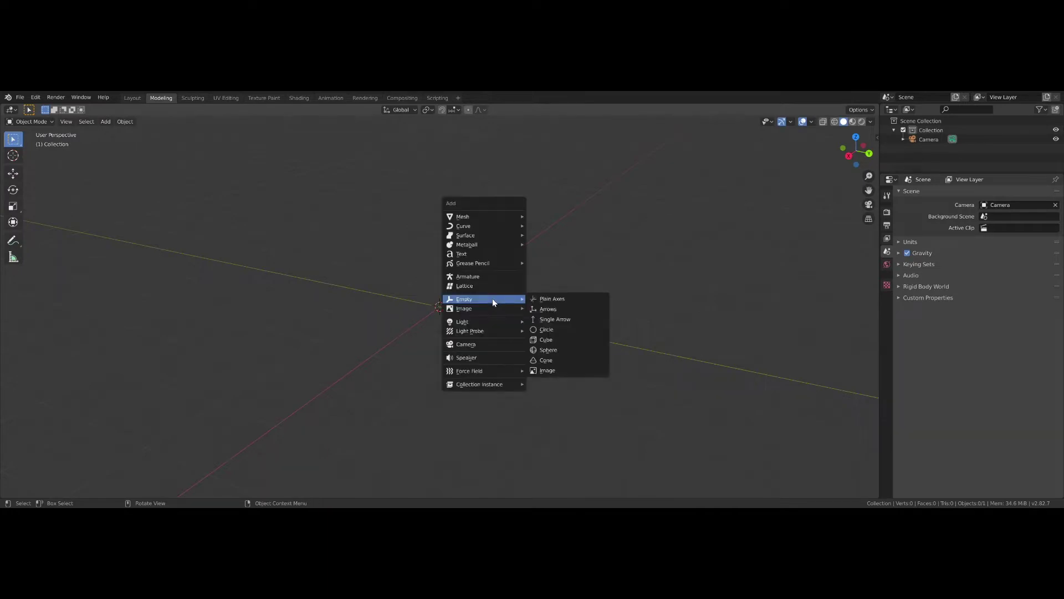
{"action": "left_click", "coordinate": [549, 309]}
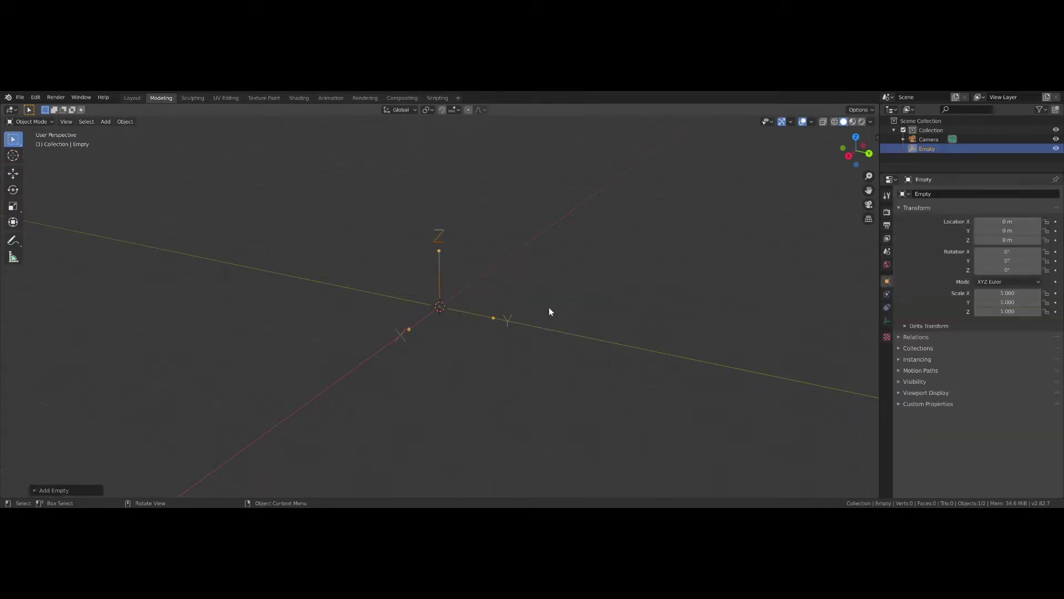
Step: Add a mesh plane at the origin and scale its geometry by 2 along the Y axis in Edit Mode
{"action": "middle_click_drag", "start_coordinate": [542, 311], "coordinate": [519, 315]}
{"action": "key", "text": "shift+a"}
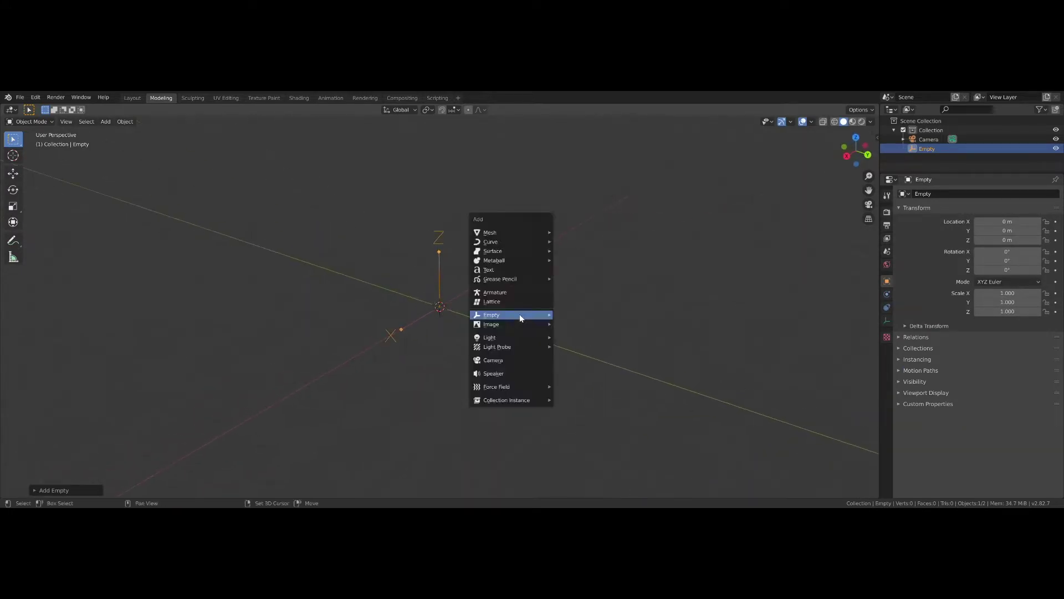
{"action": "mouse_move", "coordinate": [512, 236]}
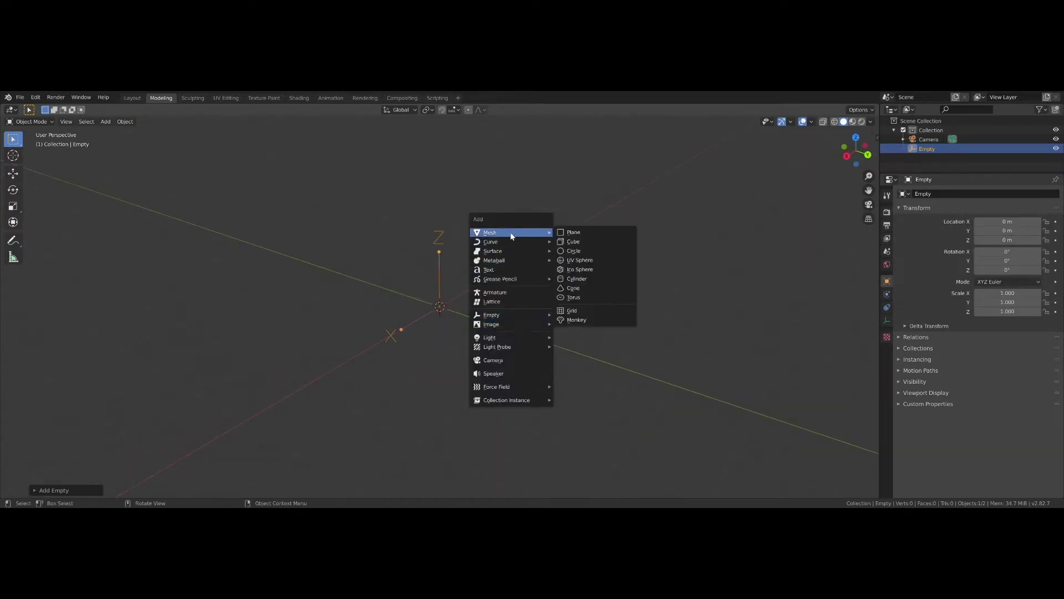
{"action": "left_click", "coordinate": [572, 233]}
{"action": "key", "text": "Tab"}
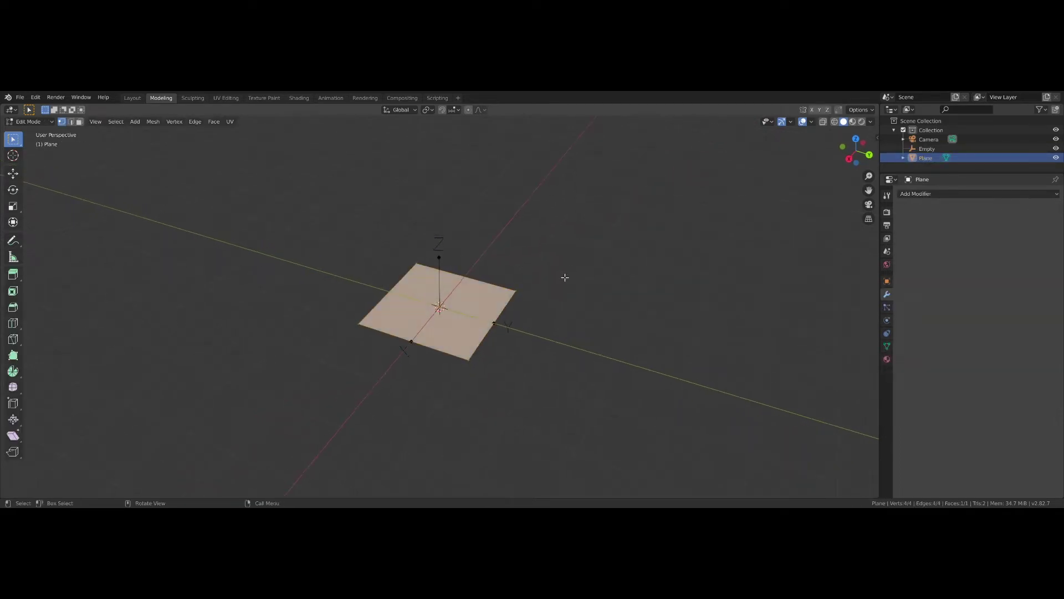
{"action": "type", "text": "sy2"}
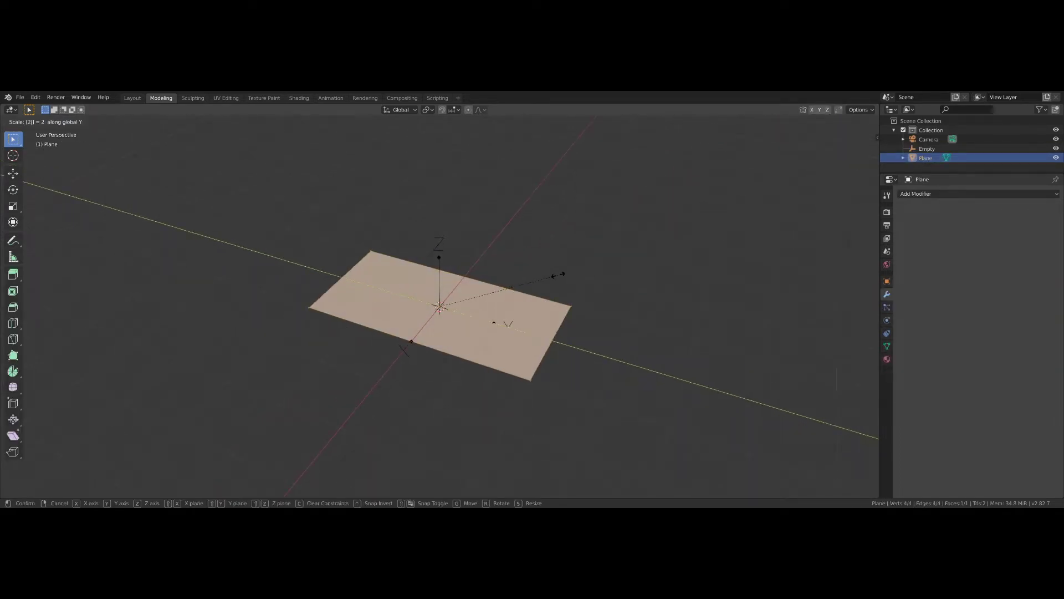
{"action": "key", "text": "Return"}
Step: Add a single centred loop cut across the plane, splitting its long Y direction into two square halves
{"action": "middle_click_drag", "start_coordinate": [558, 285], "coordinate": [477, 308]}
{"action": "key", "text": "ctrl+r"}
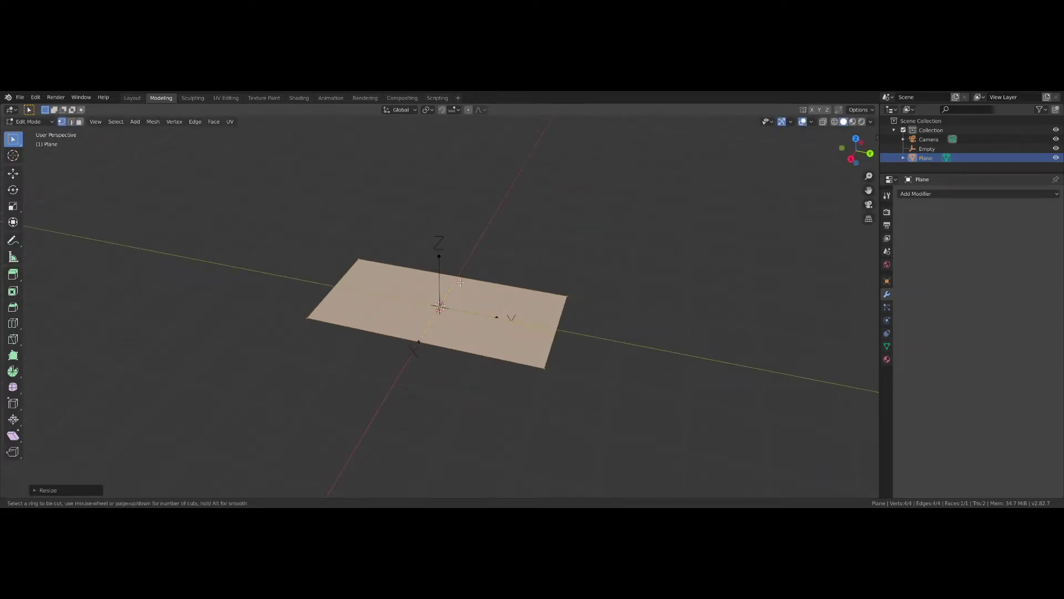
{"action": "left_click", "coordinate": [460, 282]}
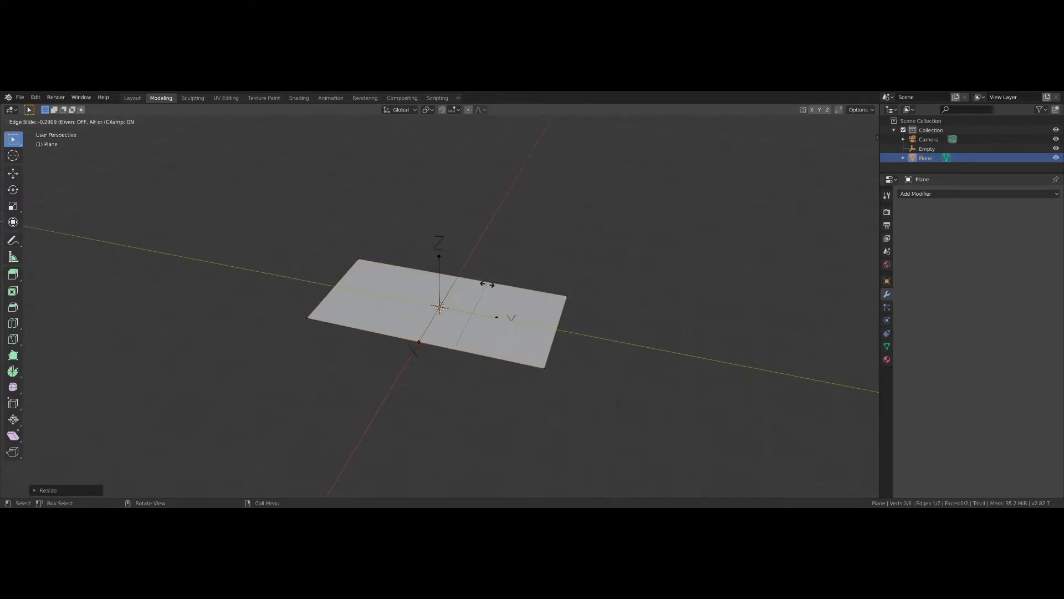
{"action": "left_click", "coordinate": [491, 285]}
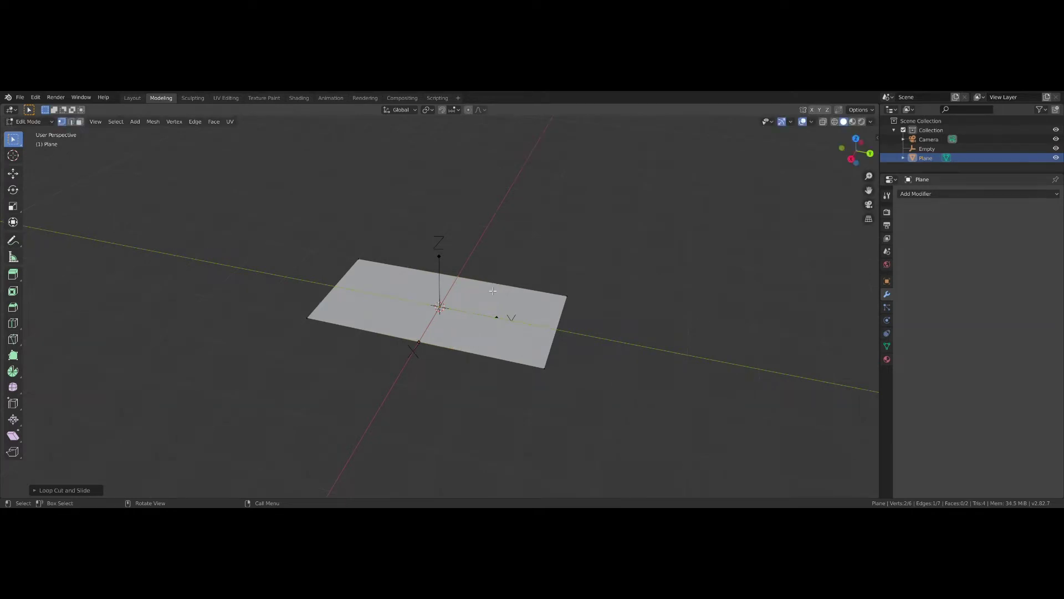
Step: Select the plane's entire mesh and subdivide it five times in a row
{"action": "mouse_move", "coordinate": [493, 291]}
{"action": "middle_mouse_down"}
{"action": "mouse_move", "coordinate": [459, 255]}
{"action": "mouse_move", "coordinate": [485, 302]}
{"action": "middle_mouse_up"}
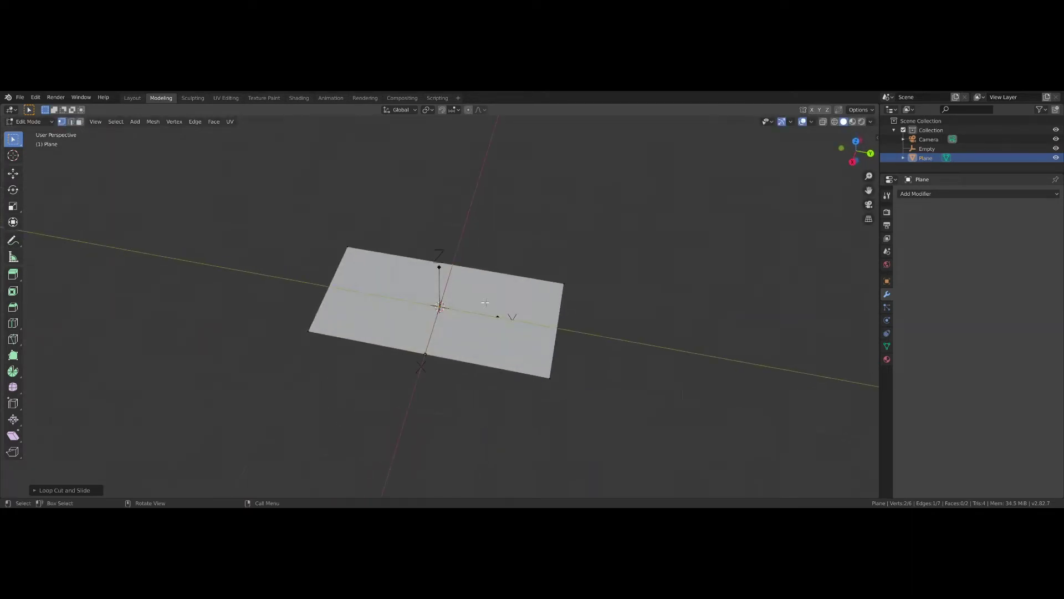
{"action": "key", "text": "a"}
{"action": "right_click", "coordinate": [491, 294]}
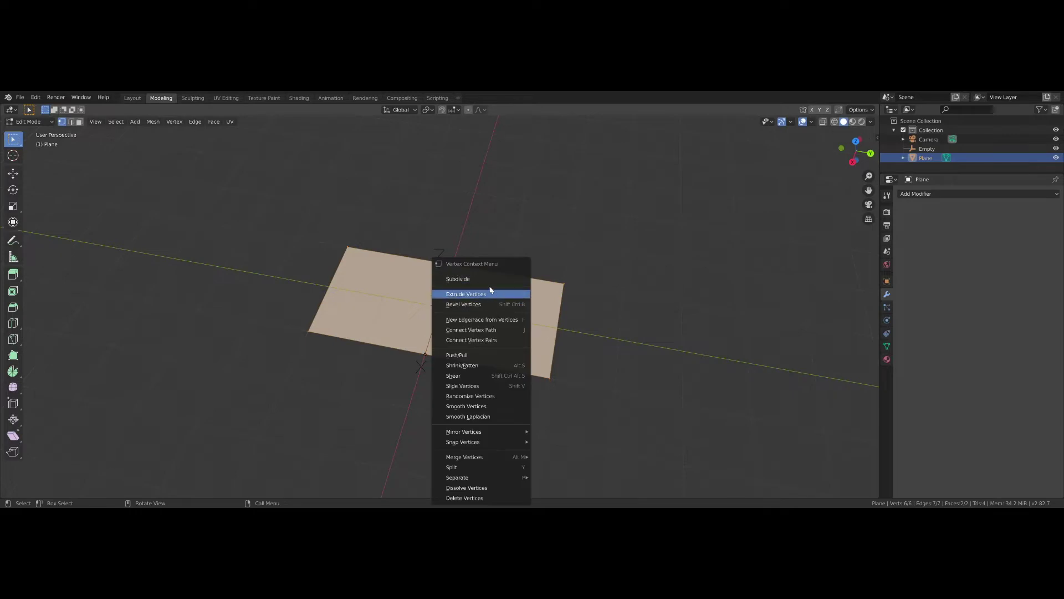
{"action": "left_click", "coordinate": [487, 278]}
{"action": "right_click", "coordinate": [488, 279]}
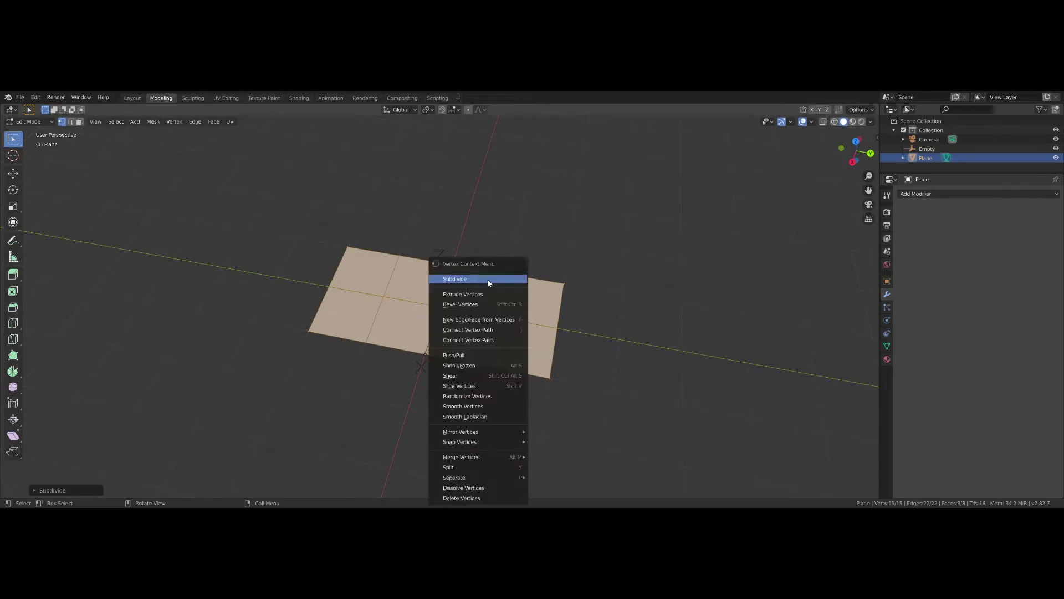
{"action": "left_click", "coordinate": [488, 278]}
{"action": "right_click", "coordinate": [487, 281]}
{"action": "left_click", "coordinate": [487, 281]}
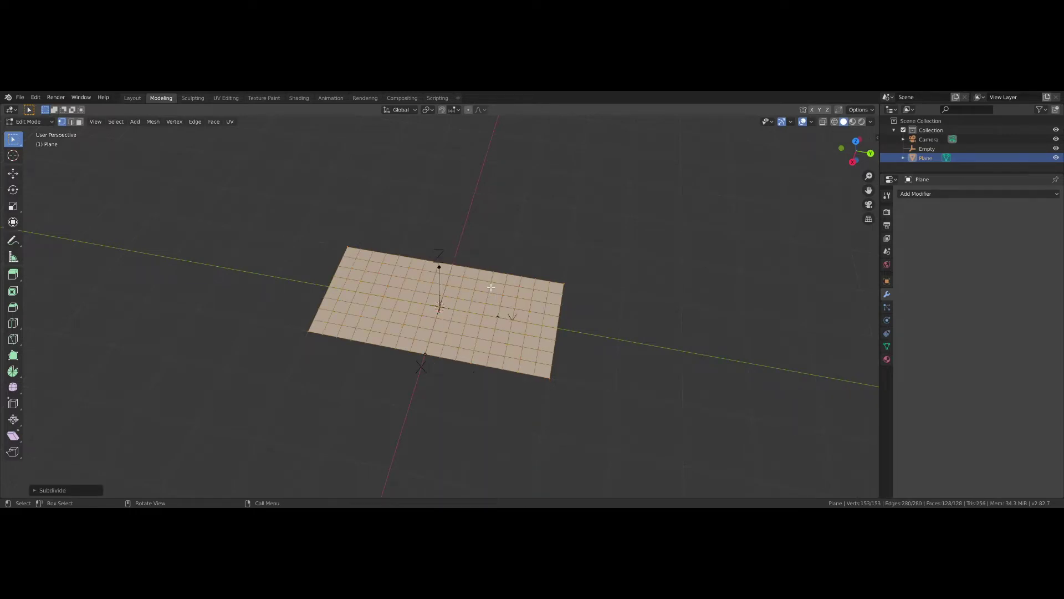
{"action": "right_click", "coordinate": [491, 287]}
{"action": "left_click", "coordinate": [489, 281]}
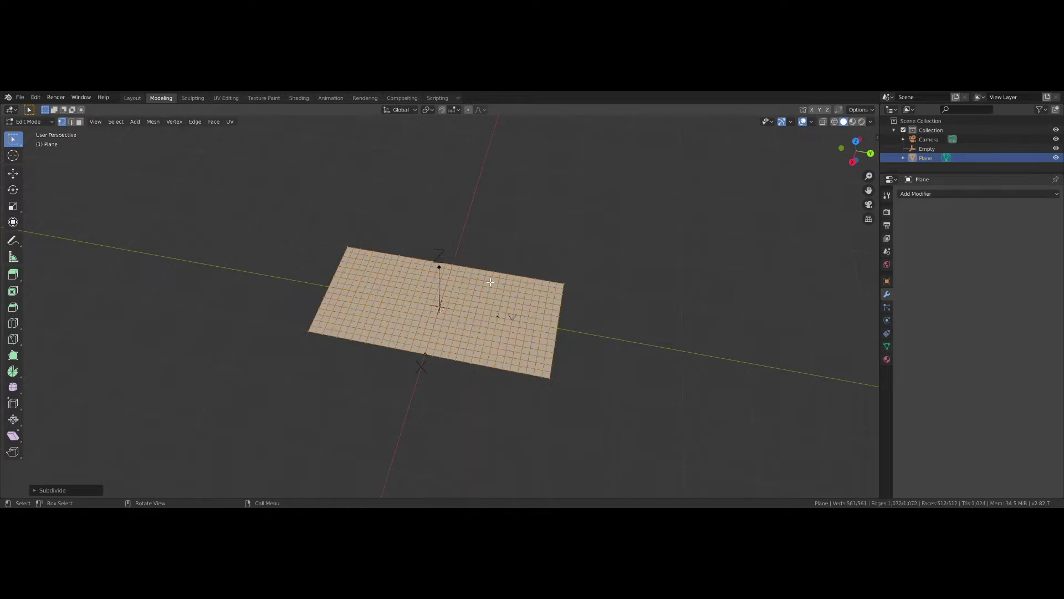
{"action": "right_click", "coordinate": [491, 282]}
{"action": "left_click", "coordinate": [489, 279]}
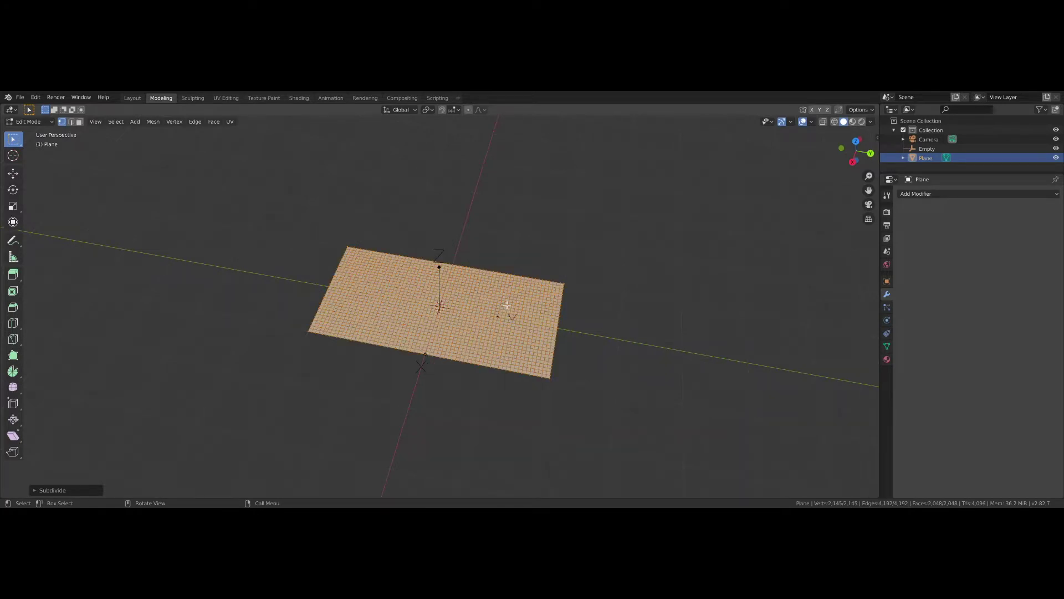
Step: Return to Object Mode and apply Shade Smooth to the plane
{"action": "key", "text": "Tab"}
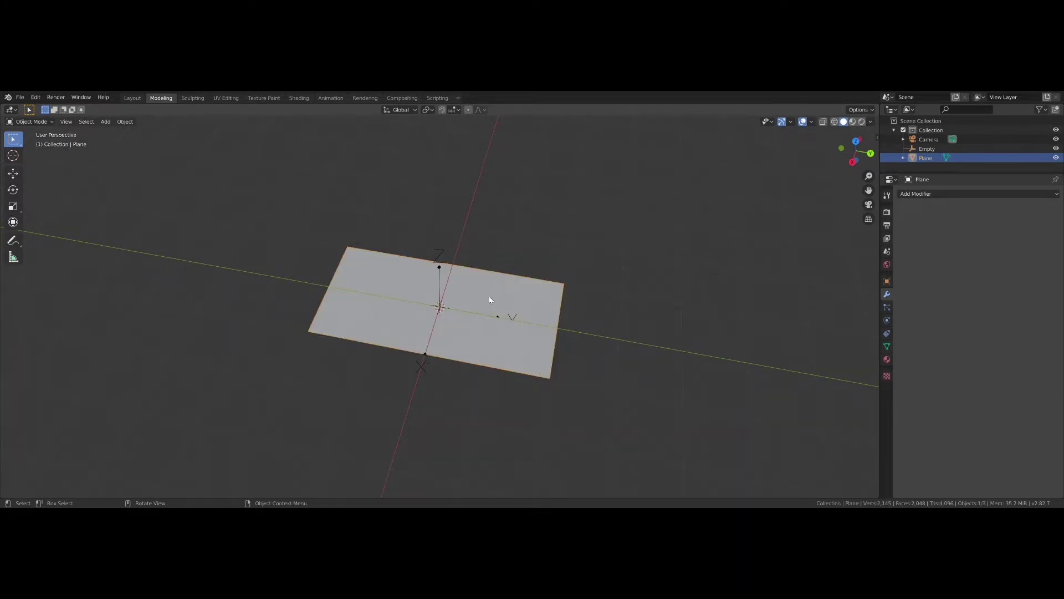
{"action": "right_click", "coordinate": [483, 293]}
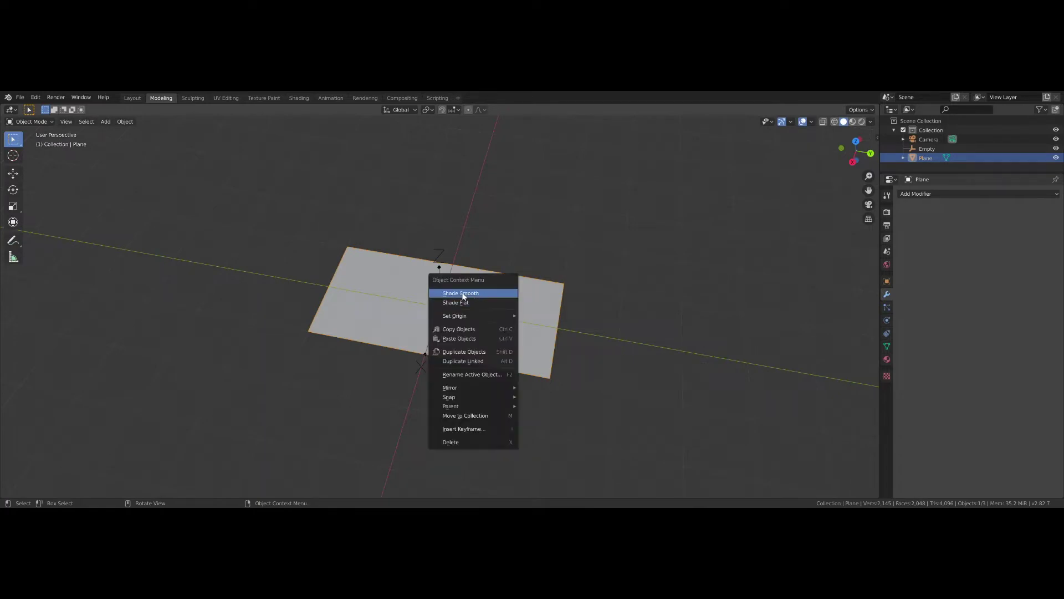
{"action": "left_click", "coordinate": [466, 293]}
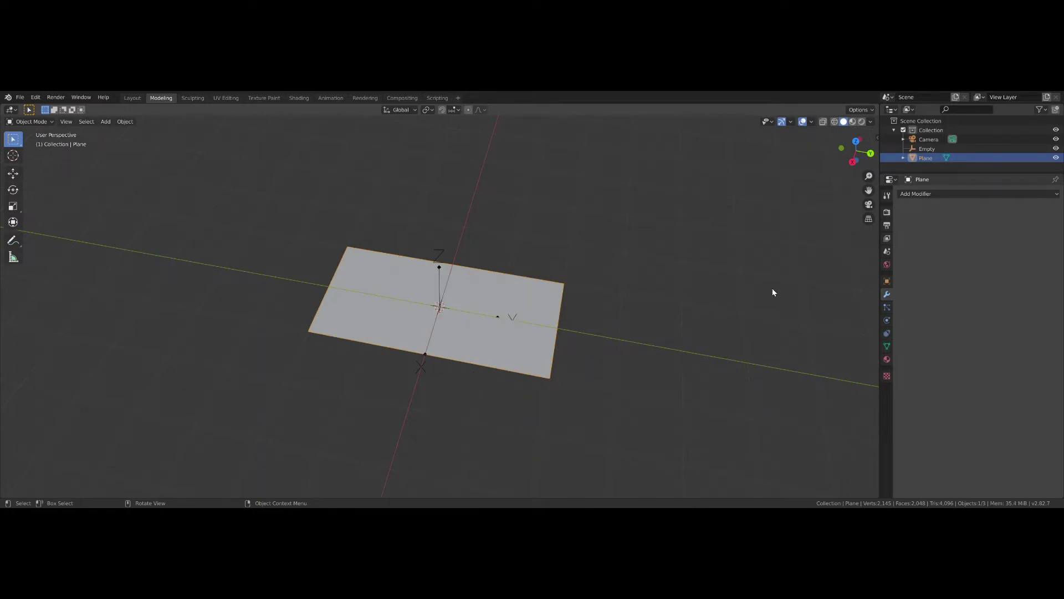
Step: Add a Simple Deform modifier to the plane, with its axis set to Z and the Empty as its axis origin
{"action": "left_click", "coordinate": [948, 194]}
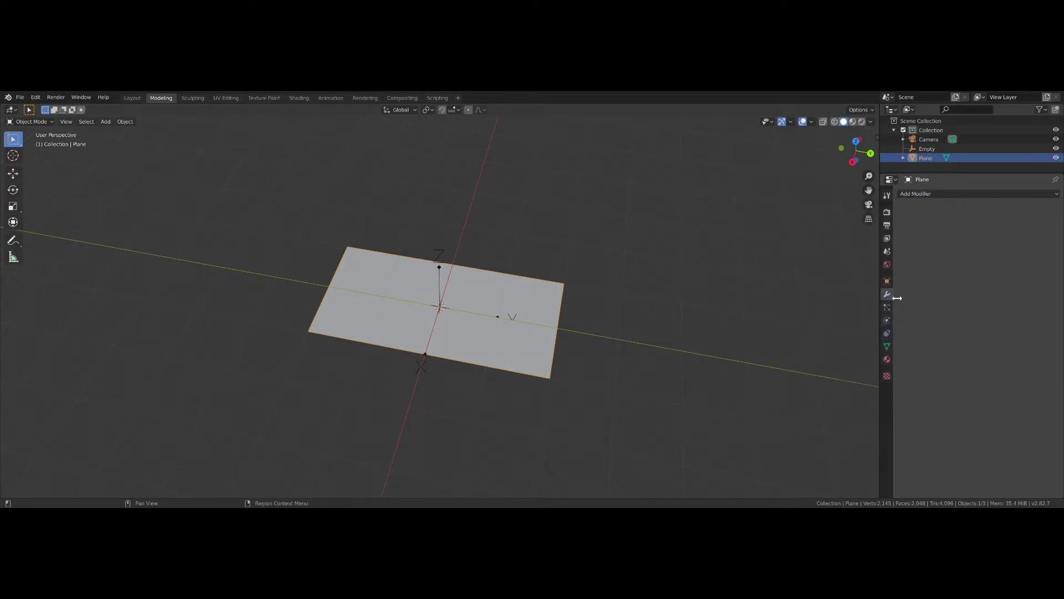
{"action": "left_click", "coordinate": [964, 195]}
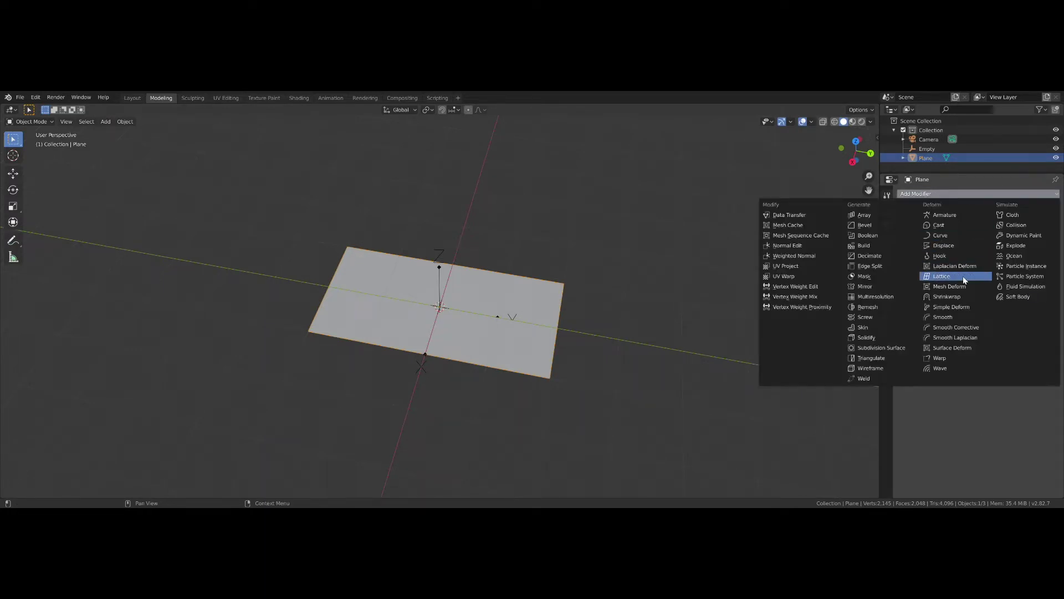
{"action": "left_click", "coordinate": [958, 307]}
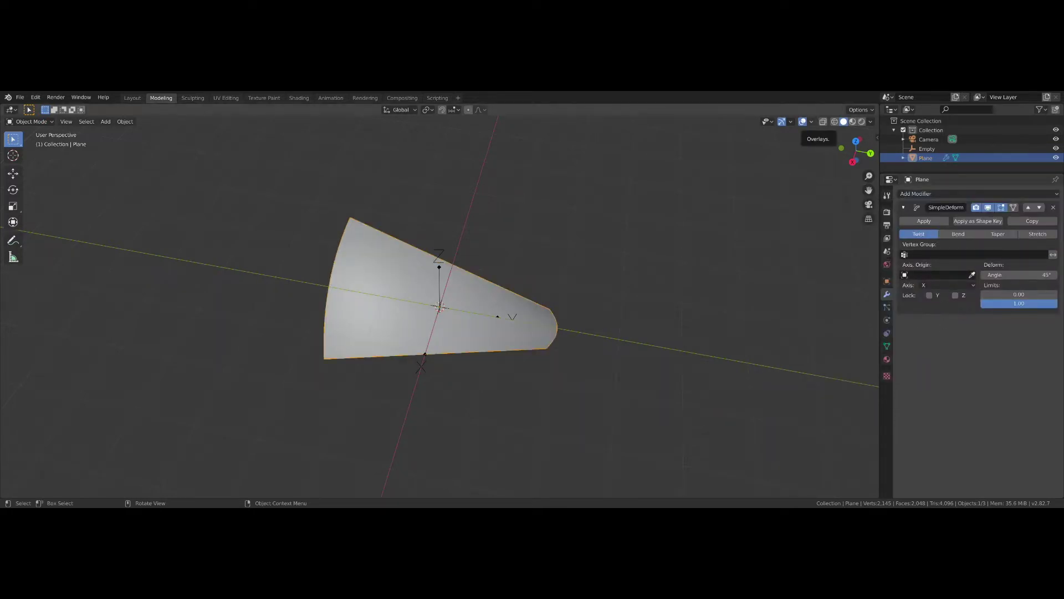
{"action": "left_click", "coordinate": [931, 285]}
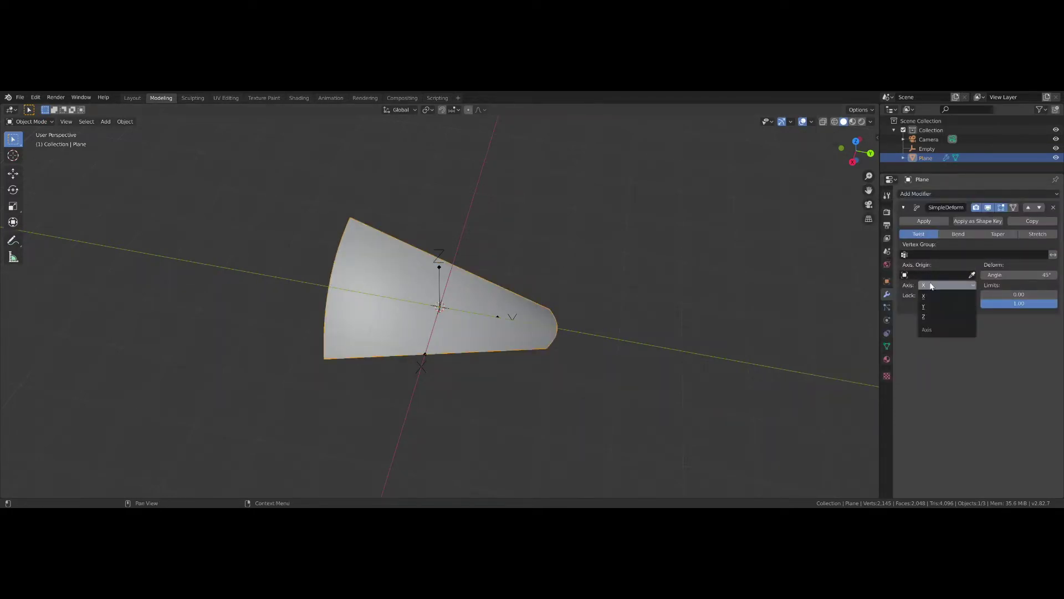
{"action": "left_click", "coordinate": [941, 317]}
{"action": "left_click", "coordinate": [973, 274]}
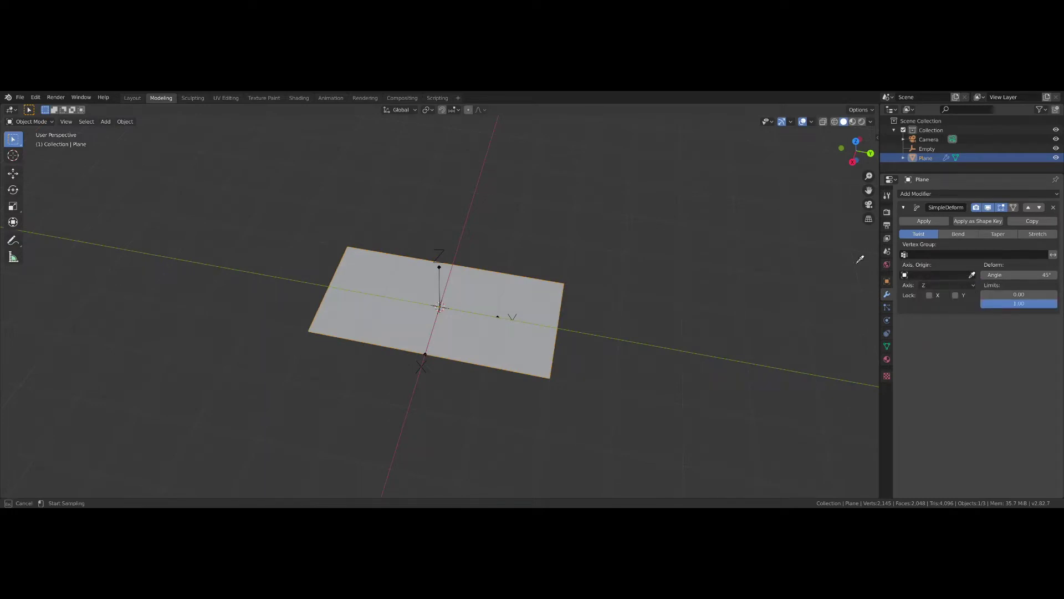
{"action": "left_click", "coordinate": [442, 270]}
Step: Rotate the Empty 90° around the global X axis
{"action": "left_click", "coordinate": [438, 266]}
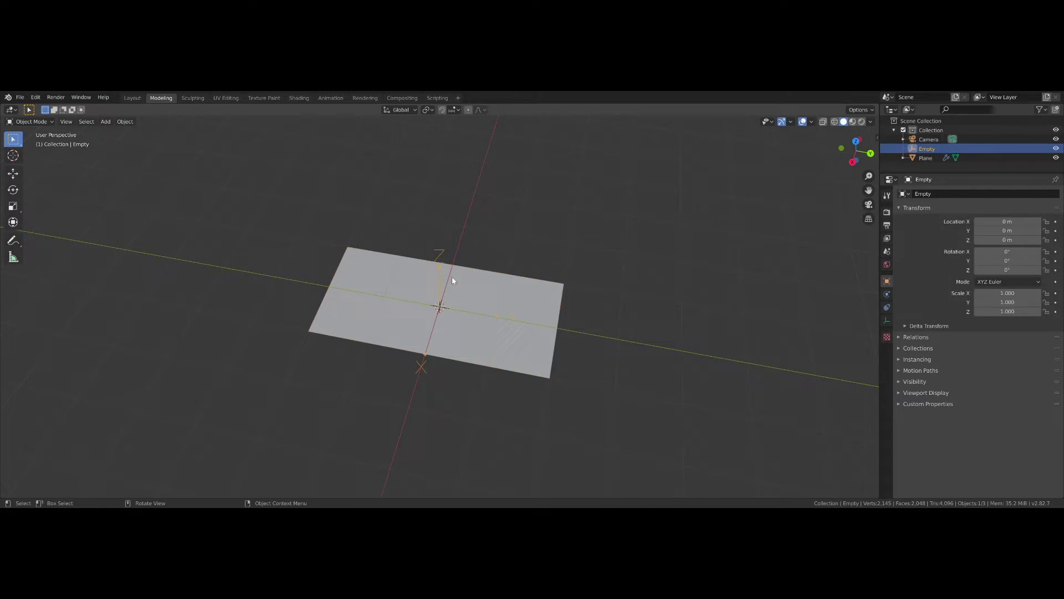
{"action": "type", "text": "rx90"}
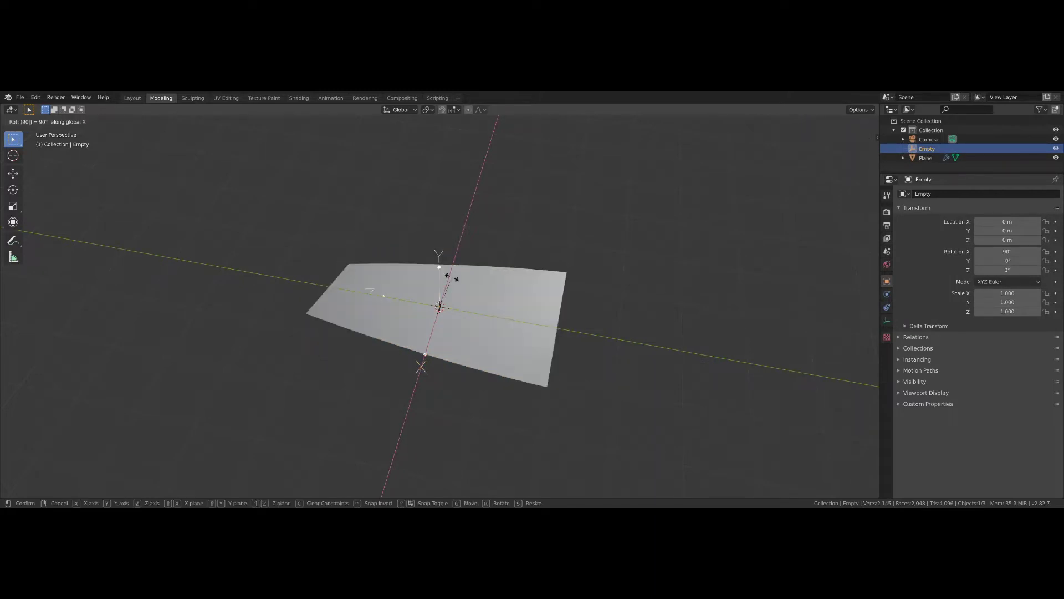
{"action": "key", "text": "Return"}
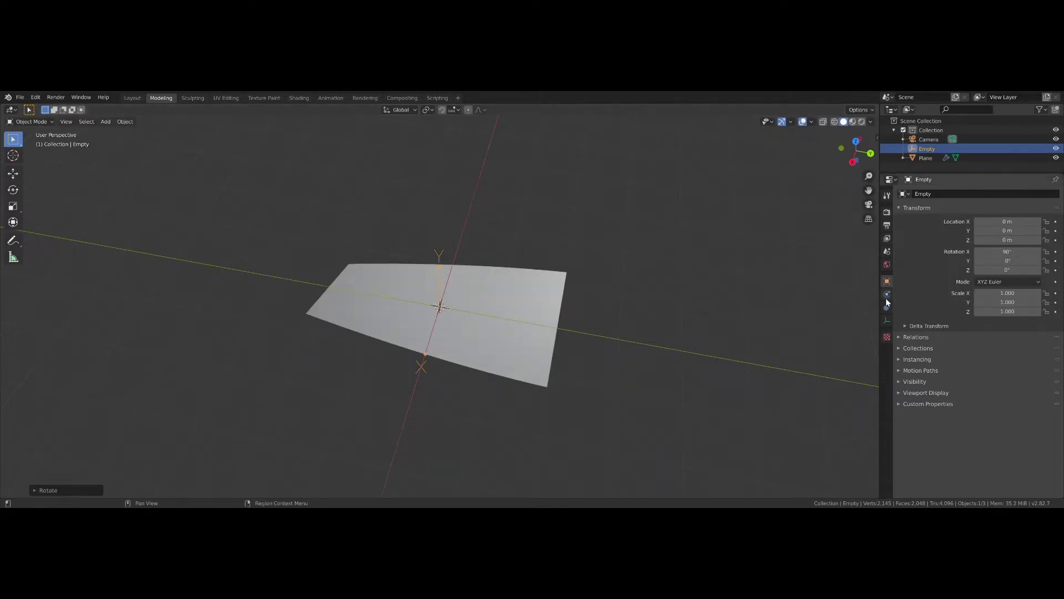
Step: Switch the plane's Simple Deform modifier to Bend, and add a second Simple Deform in Bend mode using the Empty as axis origin
{"action": "left_click", "coordinate": [546, 320]}
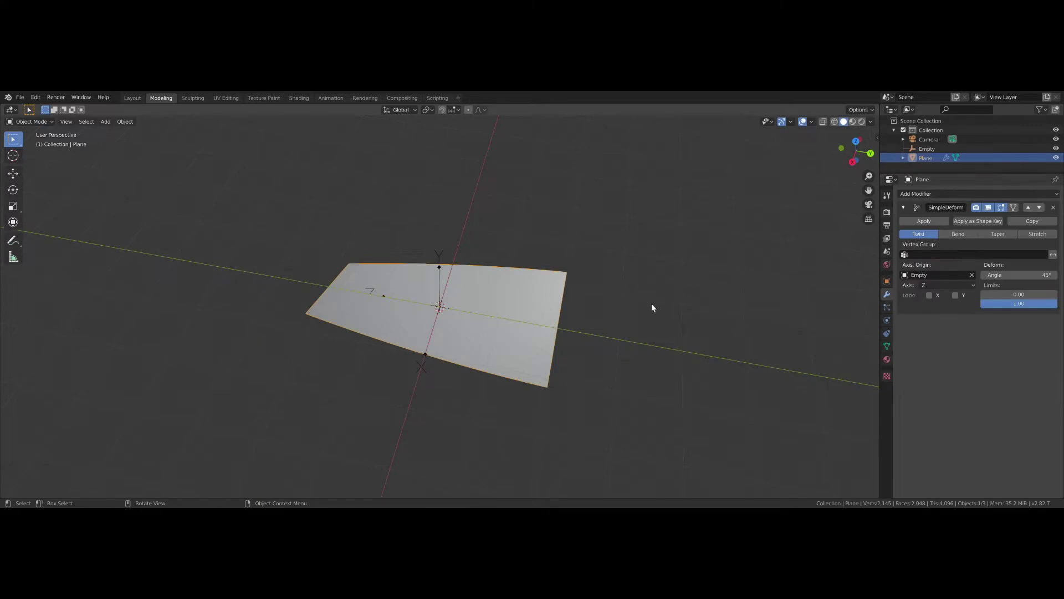
{"action": "left_click", "coordinate": [959, 234]}
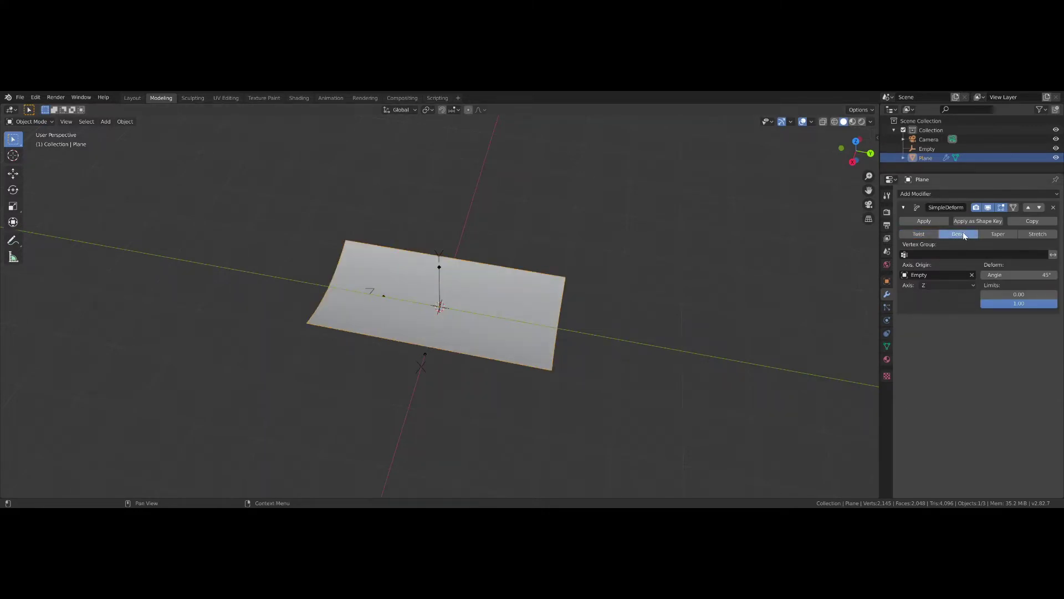
{"action": "left_click", "coordinate": [944, 194]}
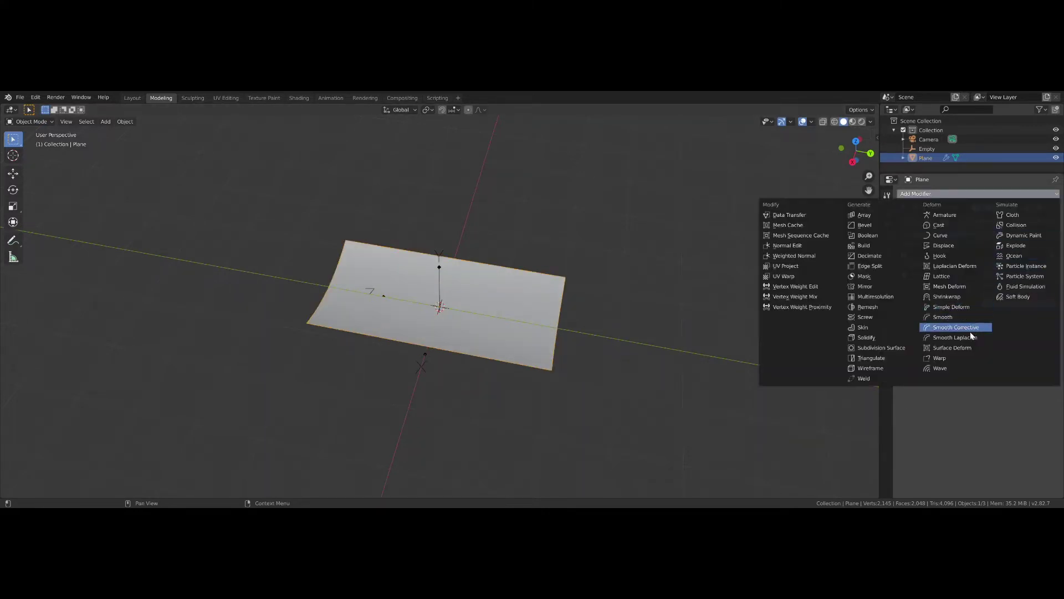
{"action": "left_click", "coordinate": [966, 308]}
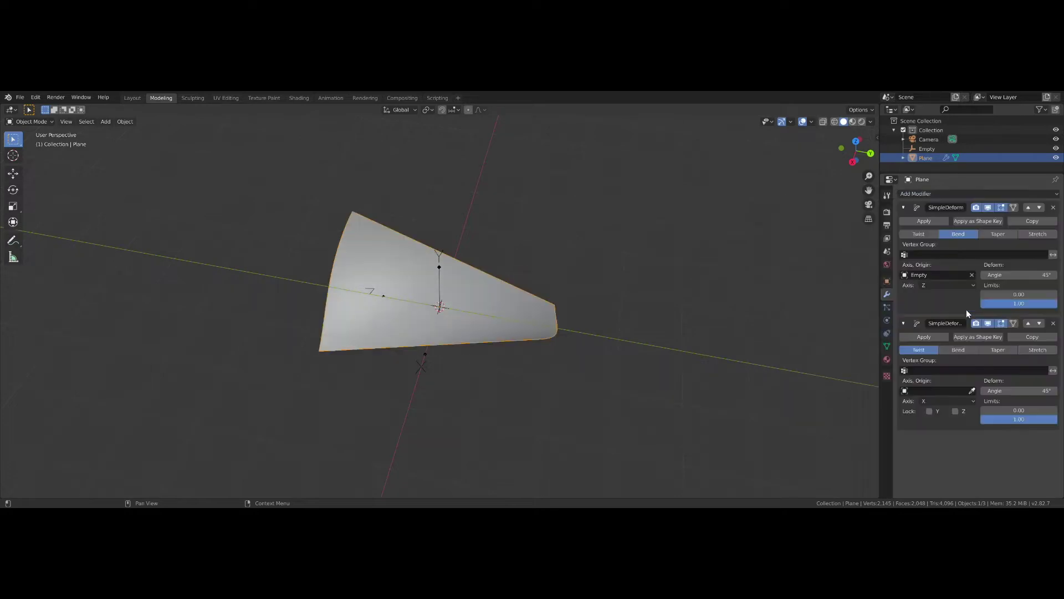
{"action": "left_click", "coordinate": [964, 350]}
{"action": "left_click", "coordinate": [974, 391]}
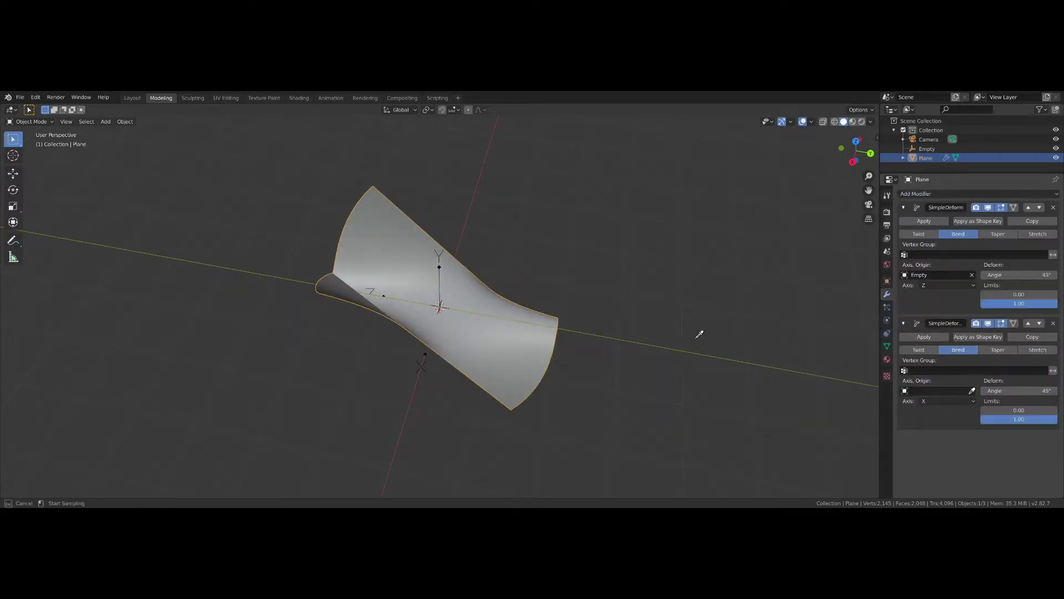
{"action": "left_click", "coordinate": [440, 271]}
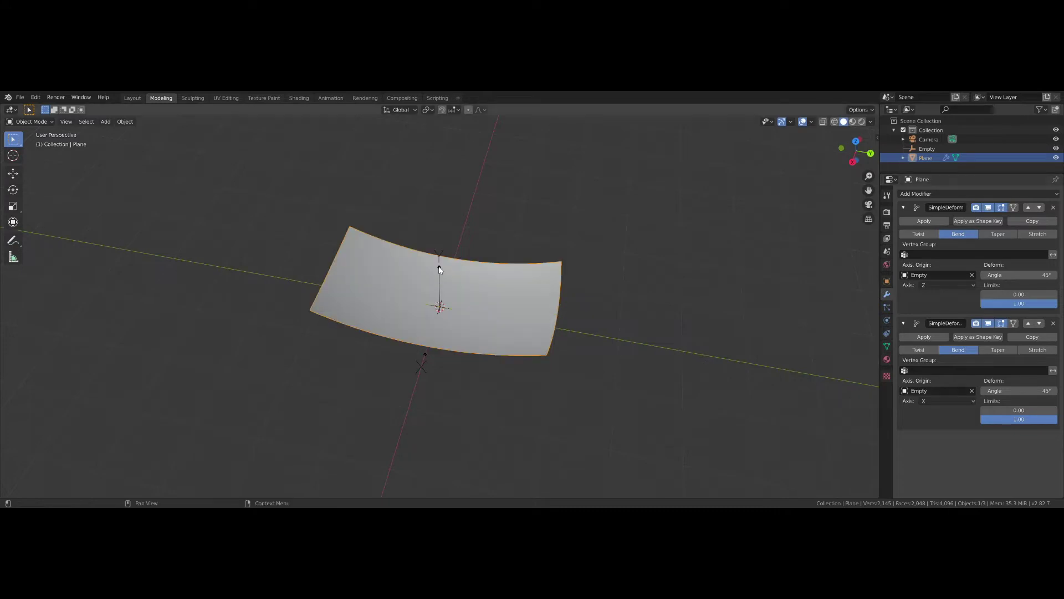
Step: Set the first Simple Deform modifier's bend angle to 180°
{"action": "left_click", "coordinate": [1046, 275]}
{"action": "type", "text": "45d"}
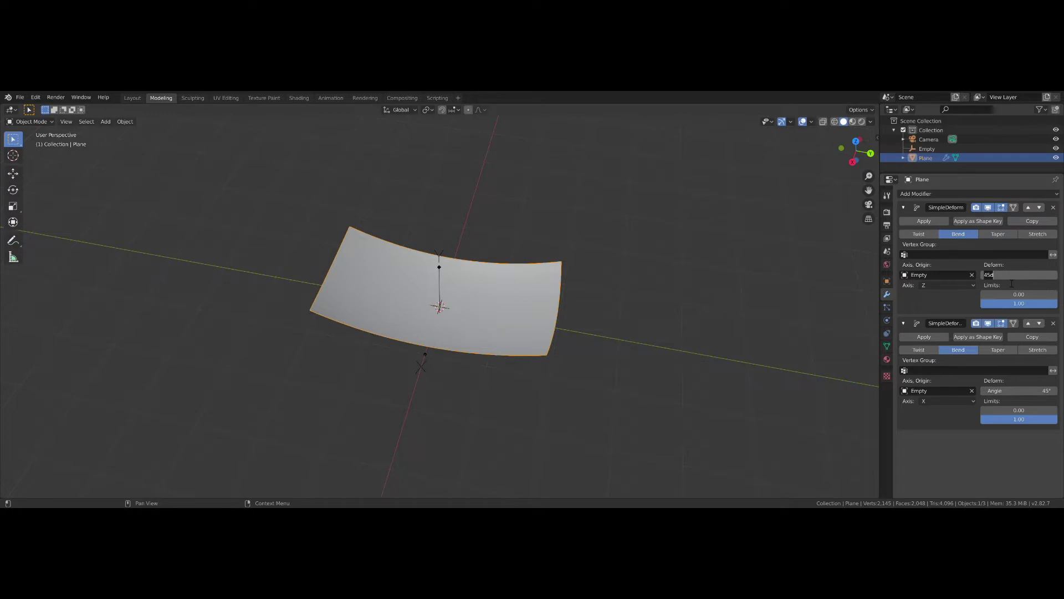
{"action": "key", "text": "Return"}
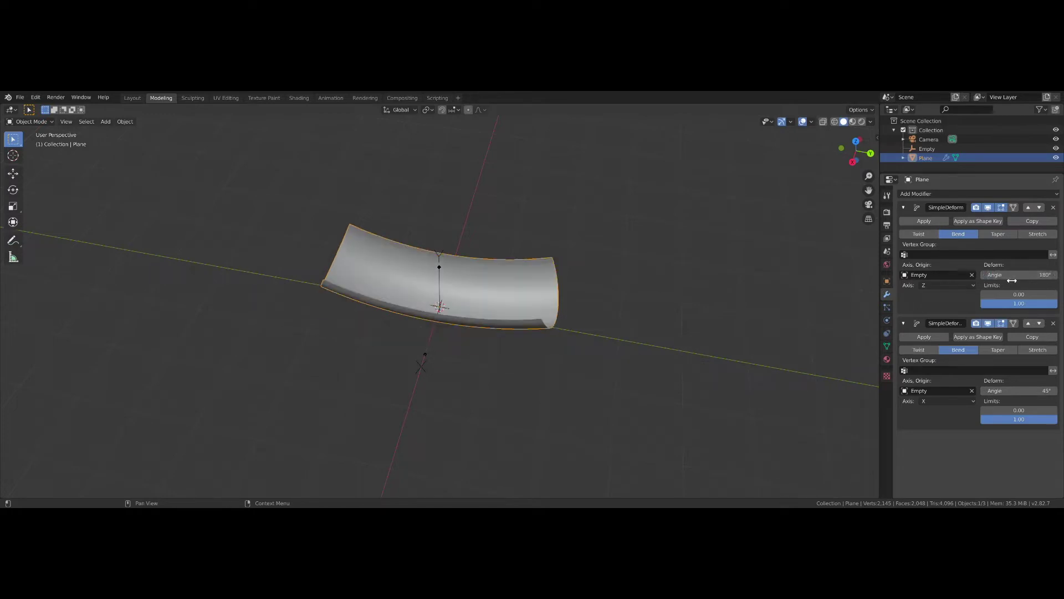
Step: Set the second Simple Deform modifier's bend angle to 360° to close the plane into a sphere
{"action": "left_click", "coordinate": [1046, 391]}
{"action": "type", "text": "45d"}
{"action": "key", "text": "Return"}
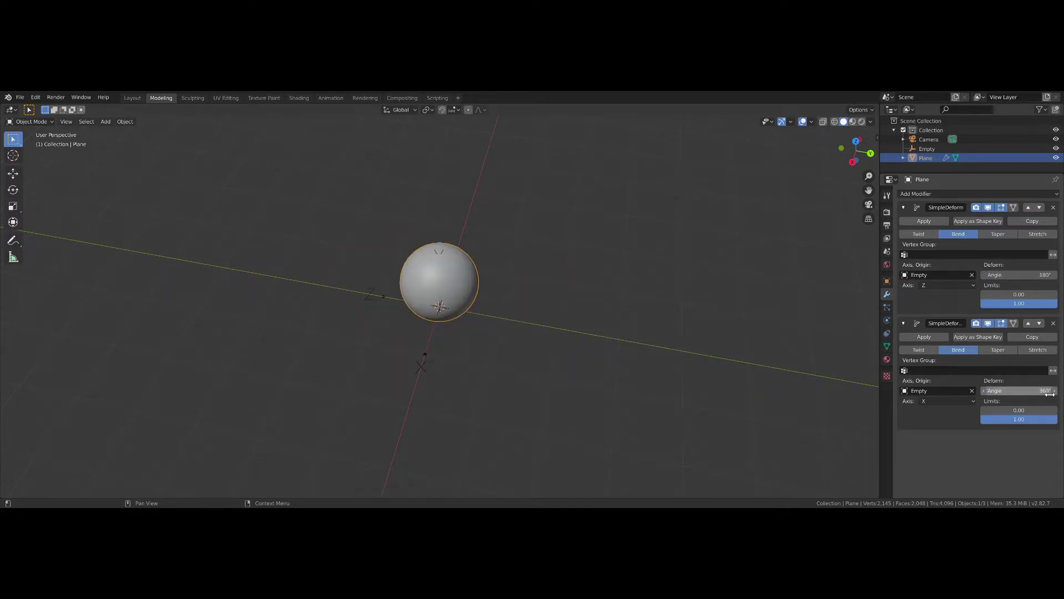
{"action": "middle_click_drag", "start_coordinate": [553, 306], "coordinate": [501, 271]}
{"action": "scroll", "coordinate": [503, 274], "scroll_direction": "up", "scroll_amount": 3}
{"action": "scroll", "coordinate": [503, 275], "scroll_direction": "up", "scroll_amount": 2}
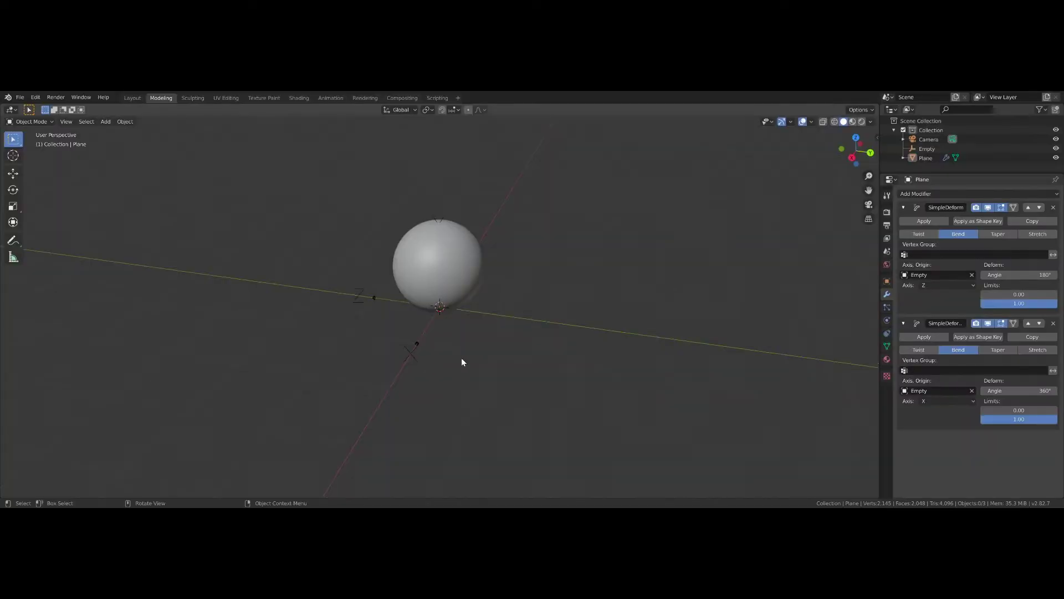
Step: Enter Edit Mode on the plane and unwrap its fully selected mesh with the standard Unwrap method
{"action": "left_click", "coordinate": [454, 251]}
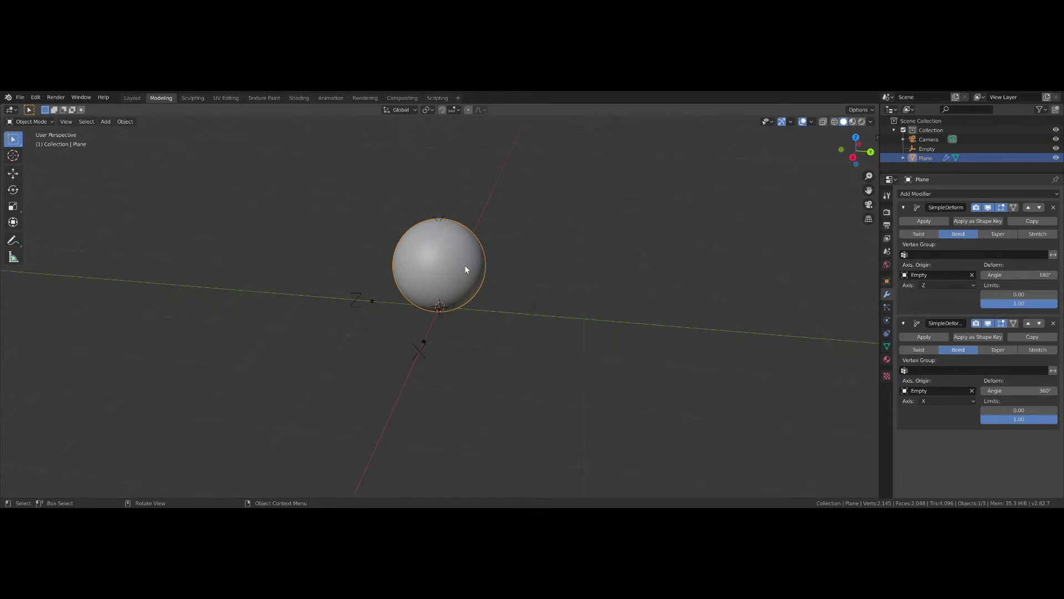
{"action": "key", "text": "Tab"}
{"action": "middle_click_drag", "start_coordinate": [465, 265], "coordinate": [323, 253]}
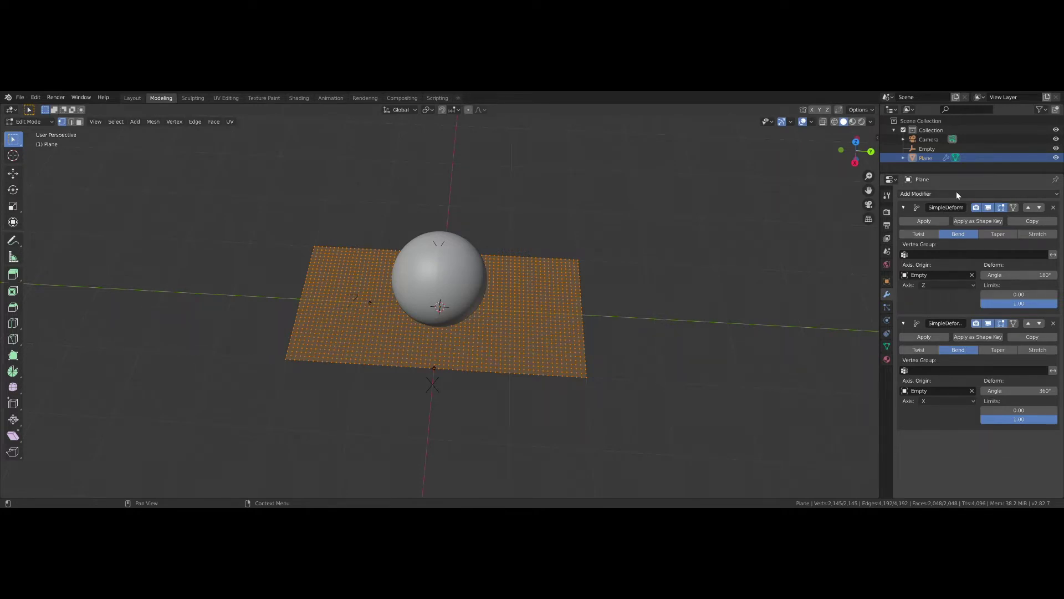
{"action": "middle_click_drag", "start_coordinate": [433, 282], "coordinate": [527, 266]}
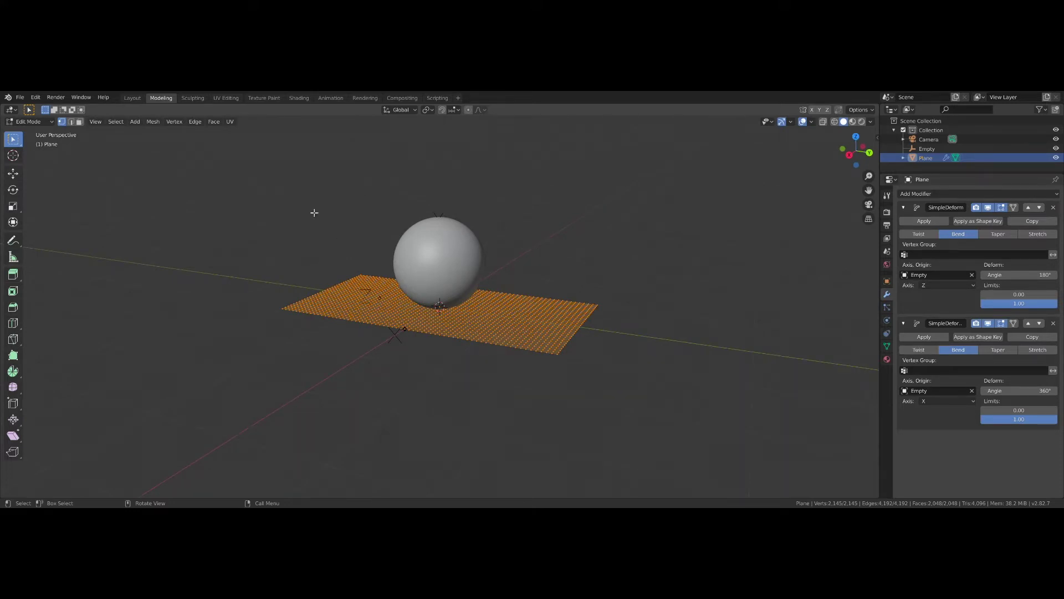
{"action": "middle_click_drag", "start_coordinate": [459, 262], "coordinate": [344, 200]}
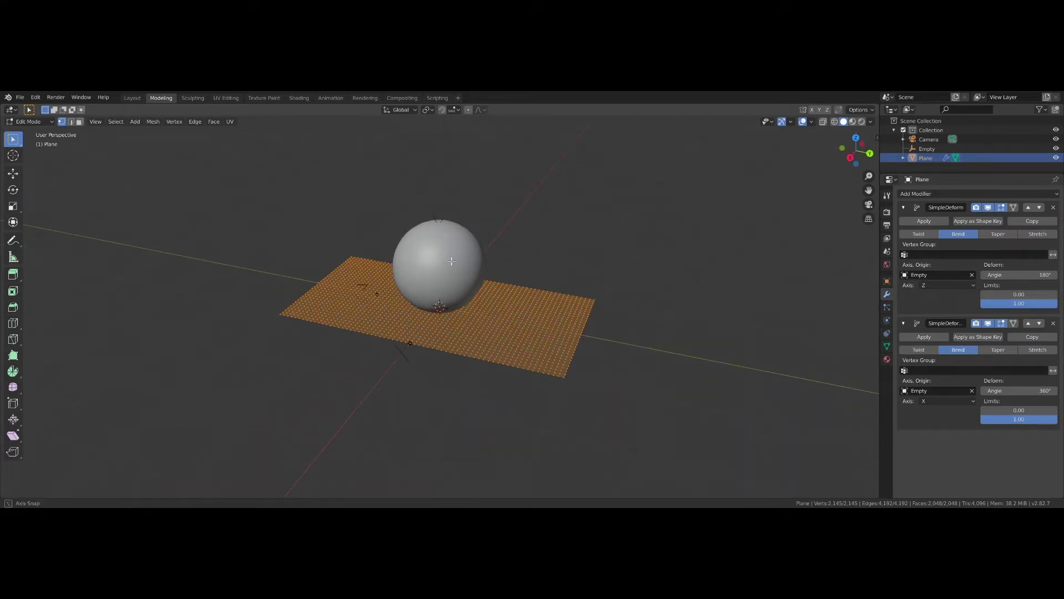
{"action": "key", "text": "u"}
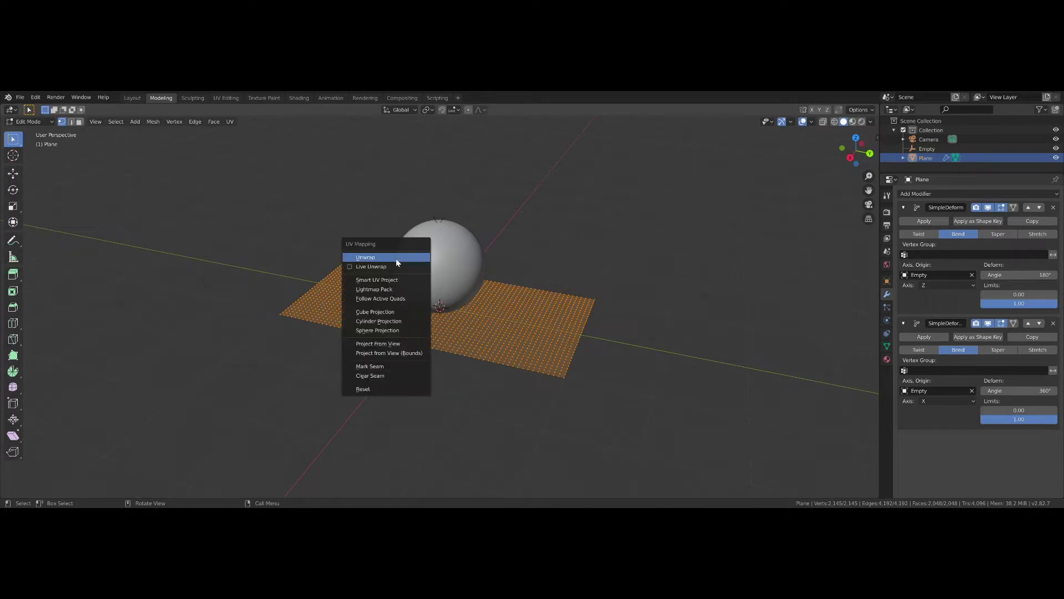
{"action": "left_click", "coordinate": [394, 258]}
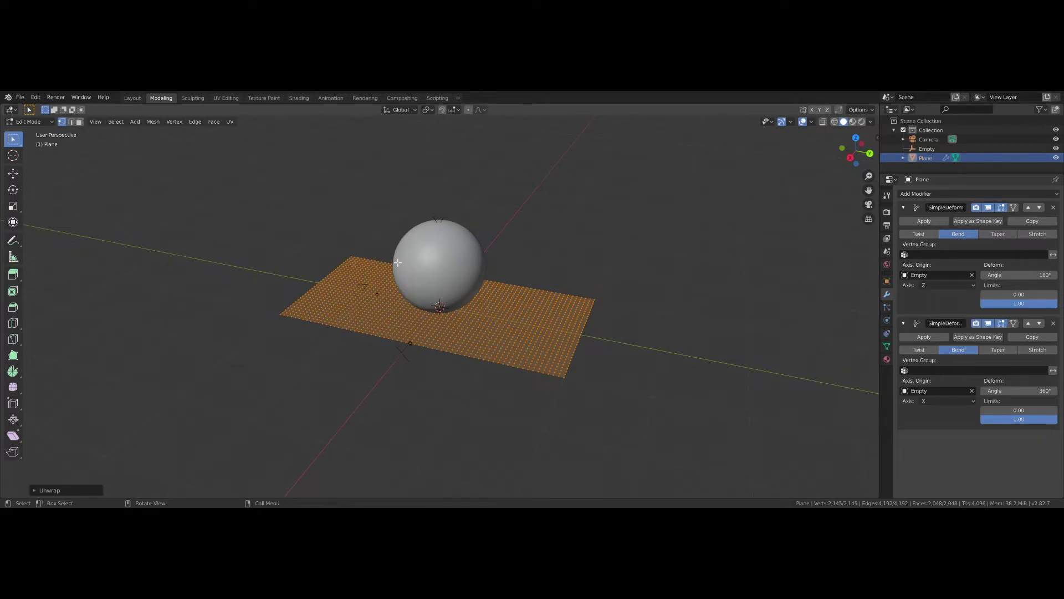
Step: In the UV Editing workspace, rotate the entire UV layout 90° and move it to span the UV square's full width
{"action": "left_click", "coordinate": [228, 96]}
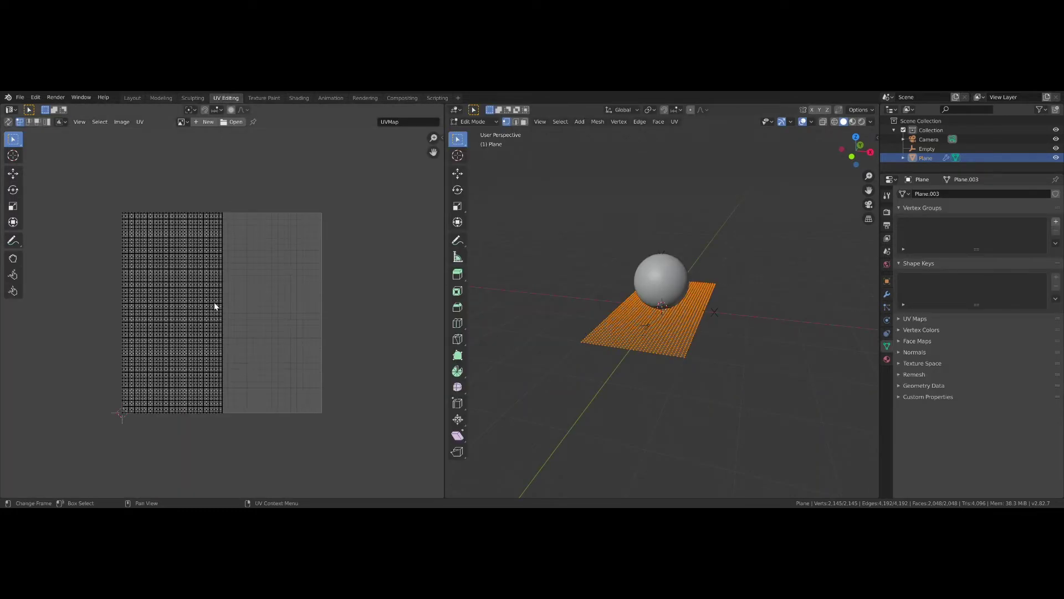
{"action": "left_click_drag", "start_coordinate": [88, 184], "coordinate": [247, 426]}
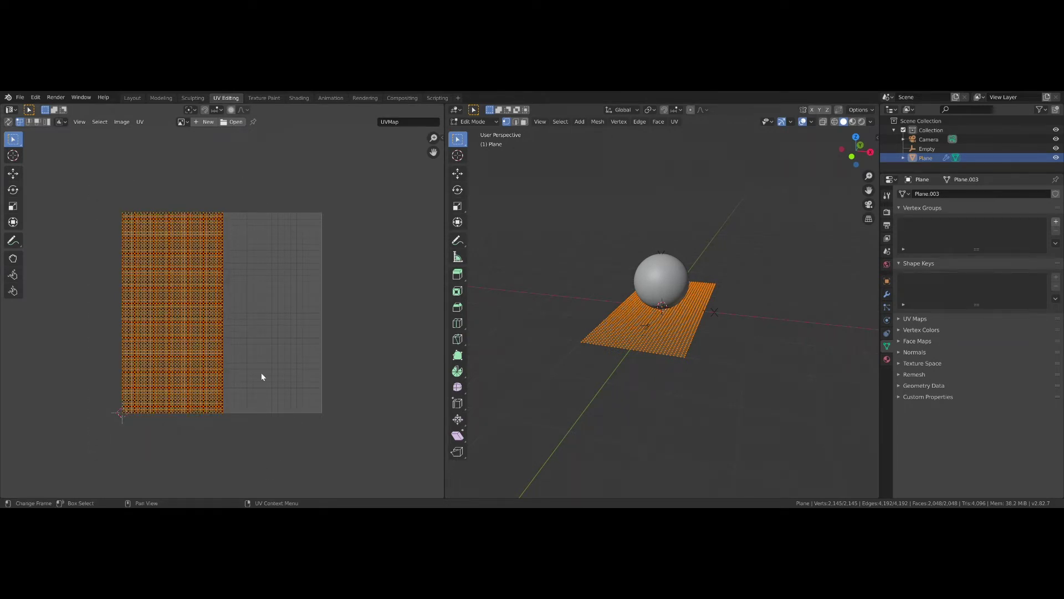
{"action": "left_click_drag", "start_coordinate": [88, 182], "coordinate": [264, 445]}
{"action": "type", "text": "r90"}
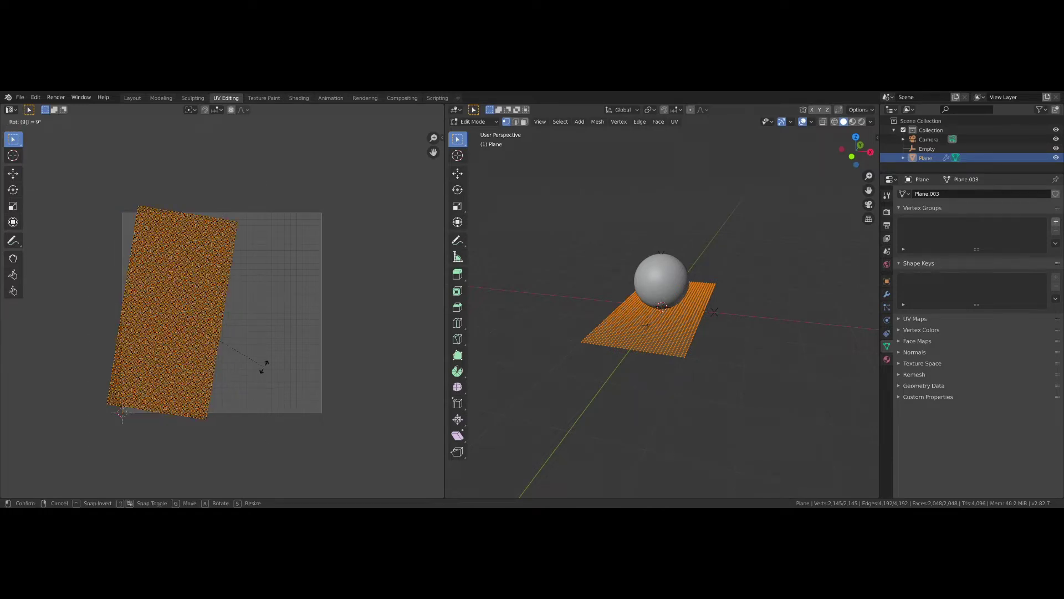
{"action": "key", "text": "Return"}
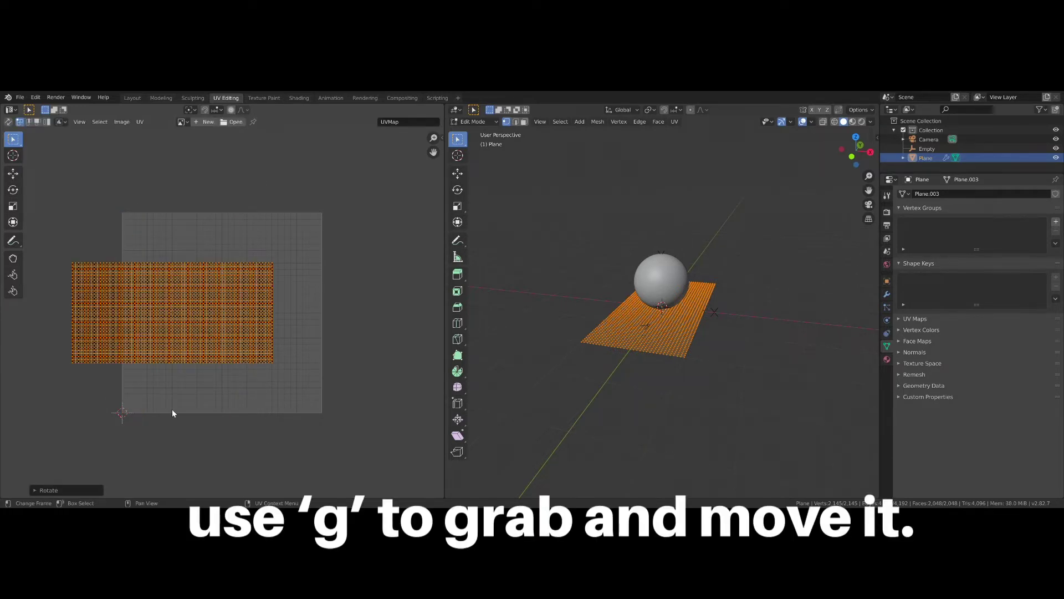
{"action": "key", "text": "g"}
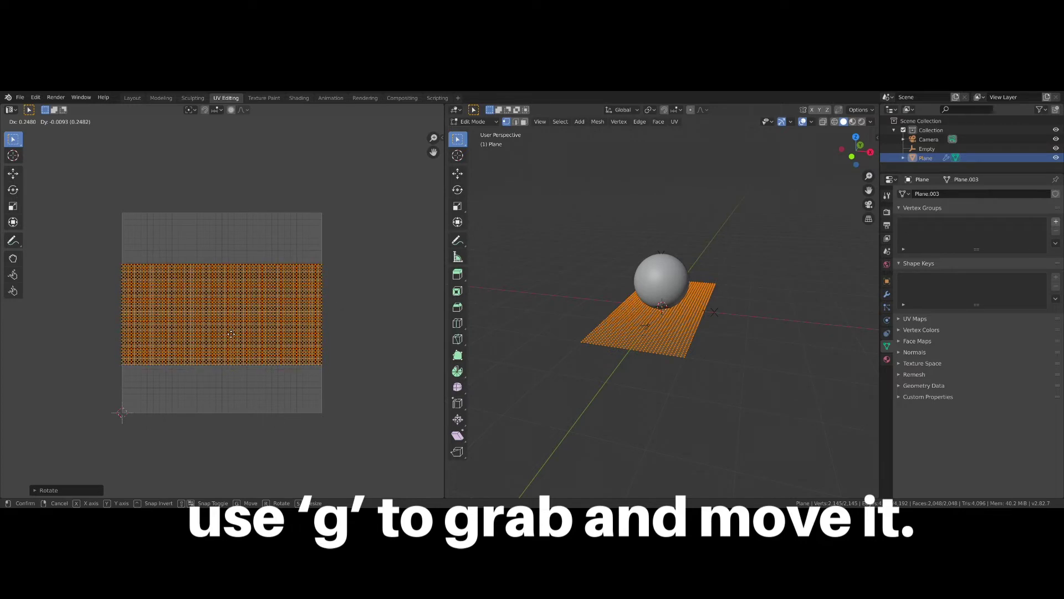
{"action": "left_click", "coordinate": [231, 334]}
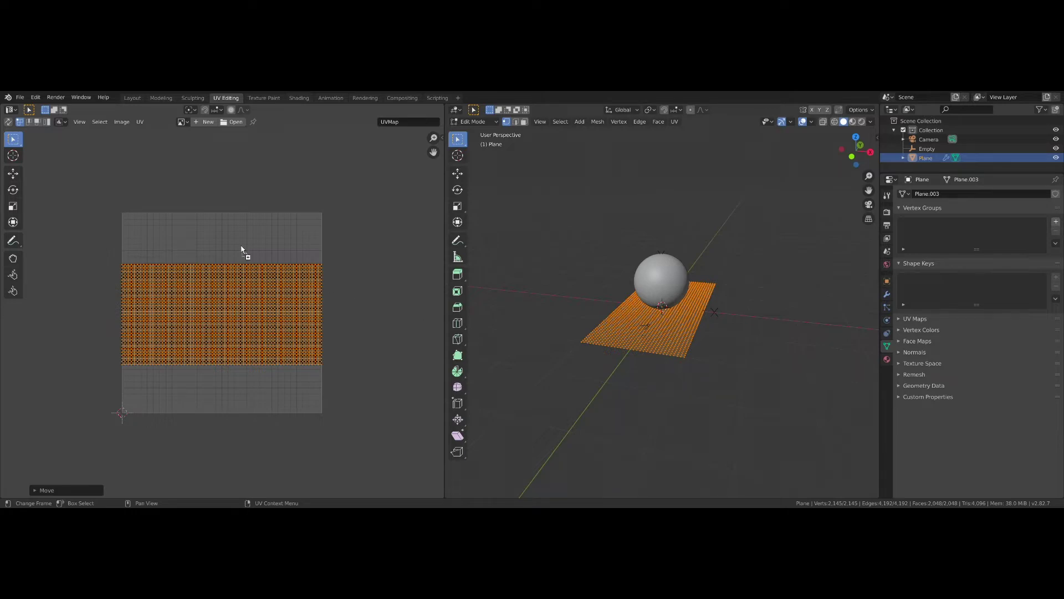
Step: Load PlanetTexture_1.jpg as the UV editor's image and reselect the whole UV layout
{"action": "left_click_drag", "start_coordinate": [246, 256], "coordinate": [249, 260]}
{"action": "scroll", "coordinate": [250, 277], "scroll_direction": "down", "scroll_amount": 4}
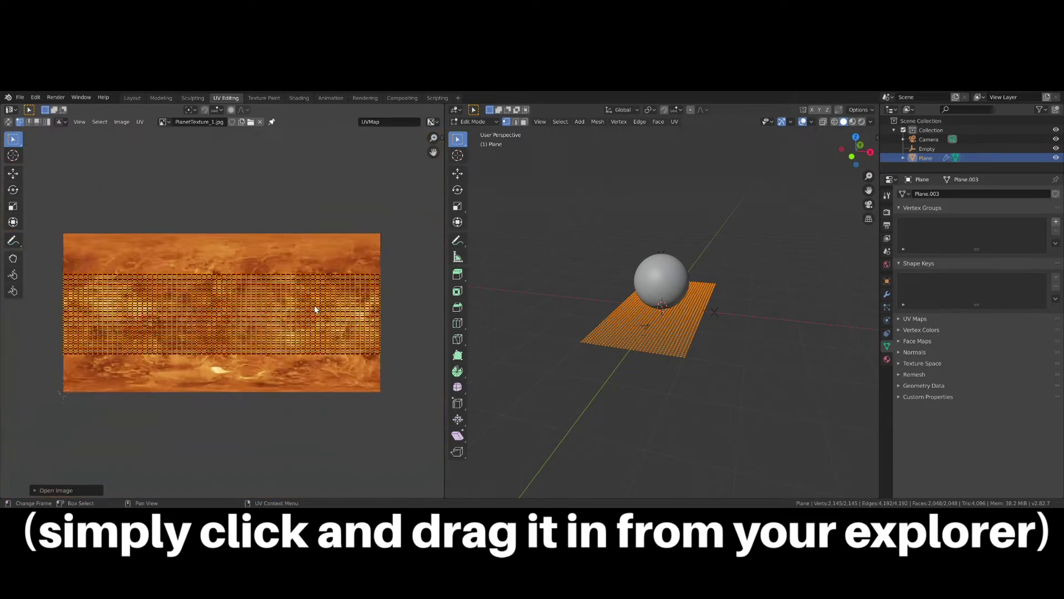
{"action": "left_click", "coordinate": [384, 250]}
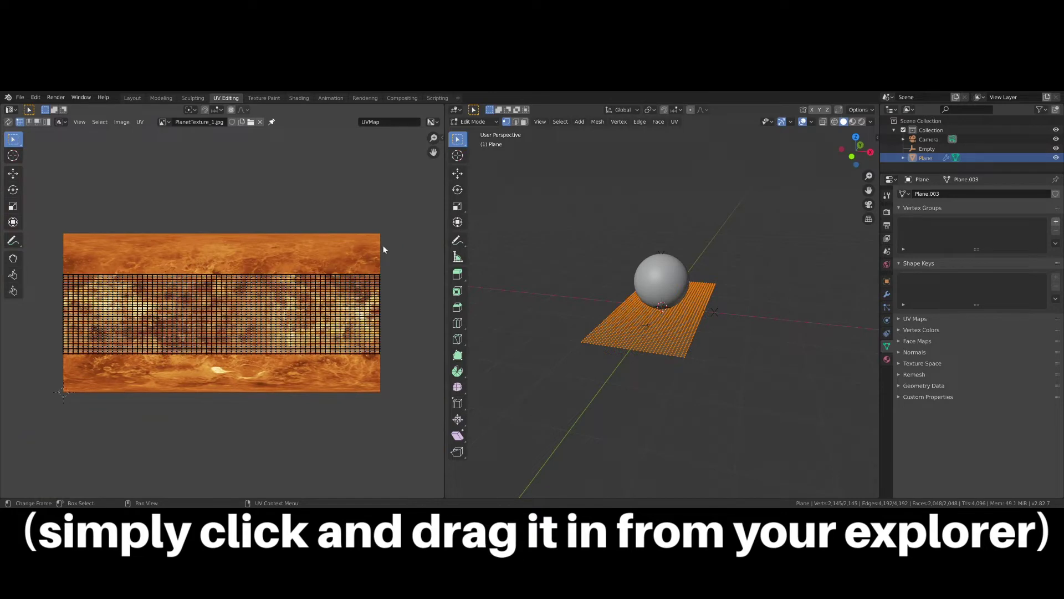
{"action": "left_click_drag", "start_coordinate": [48, 251], "coordinate": [394, 370]}
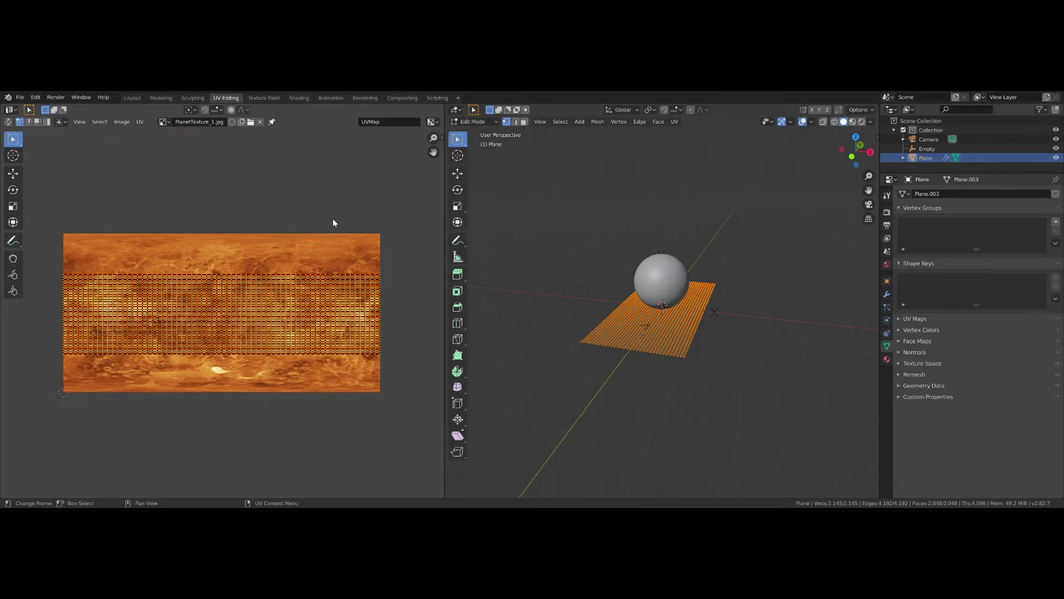
Step: Enable Constrain to Image Bounds for the selected UV layout
{"action": "scroll", "coordinate": [96, 271], "scroll_direction": "up", "scroll_amount": 5}
{"action": "mouse_move", "coordinate": [23, 277]}
{"action": "middle_mouse_down"}
{"action": "mouse_move", "coordinate": [109, 311]}
{"action": "mouse_move", "coordinate": [438, 302]}
{"action": "mouse_move", "coordinate": [11, 280]}
{"action": "middle_mouse_up"}
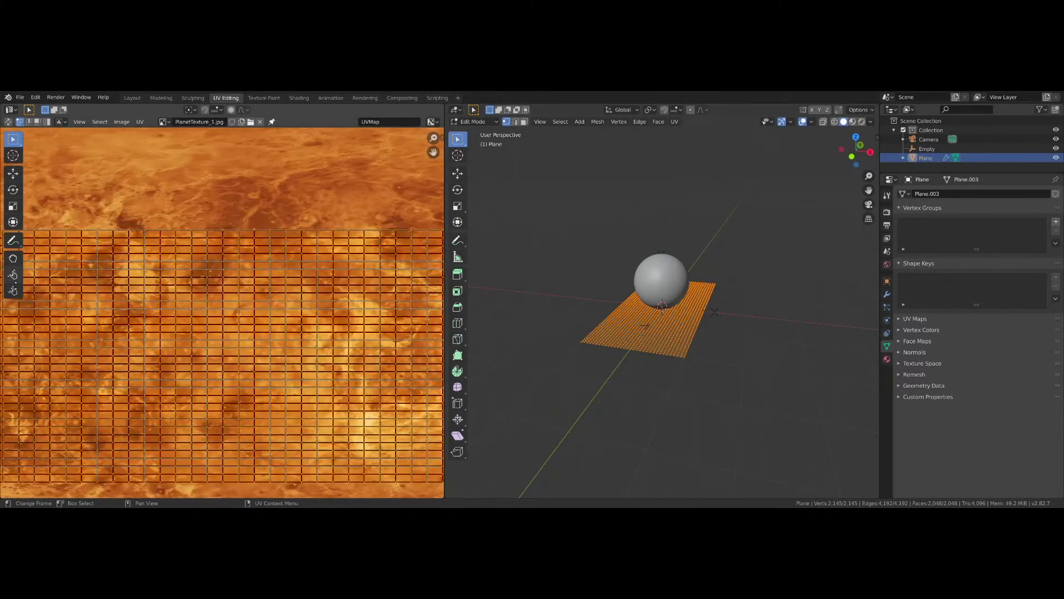
{"action": "key", "text": "Home"}
{"action": "scroll", "coordinate": [188, 249], "scroll_direction": "up", "scroll_amount": 2}
{"action": "left_click", "coordinate": [140, 122]}
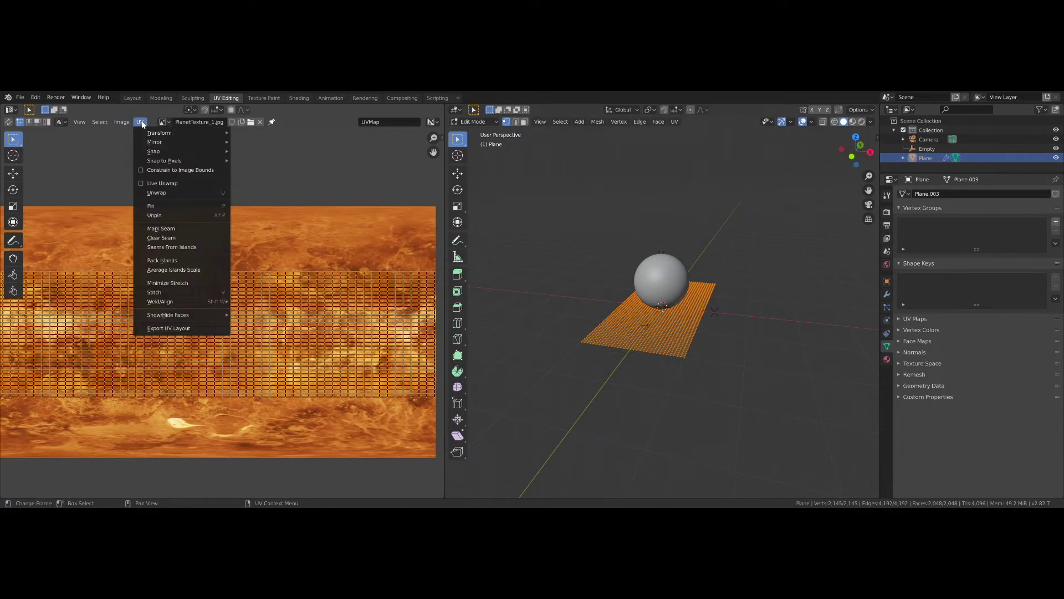
{"action": "left_click", "coordinate": [186, 170]}
Step: Move the UV layout flush against the right edge of the planet texture
{"action": "scroll", "coordinate": [256, 281], "scroll_direction": "right", "scroll_amount": 3}
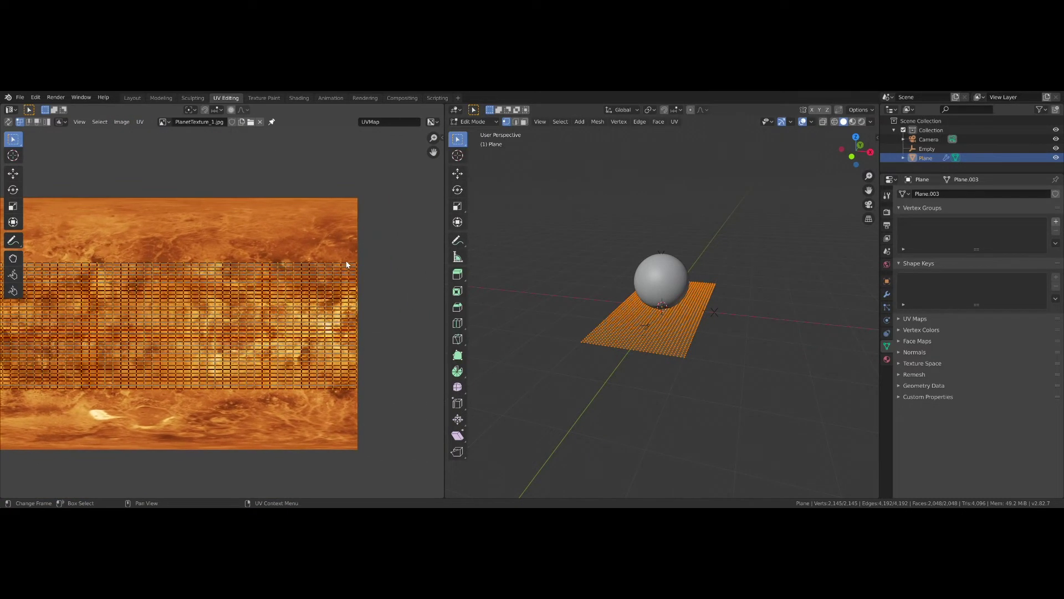
{"action": "scroll", "coordinate": [300, 266], "scroll_direction": "up", "scroll_amount": 5}
{"action": "scroll", "coordinate": [289, 271], "scroll_direction": "down", "scroll_amount": 1}
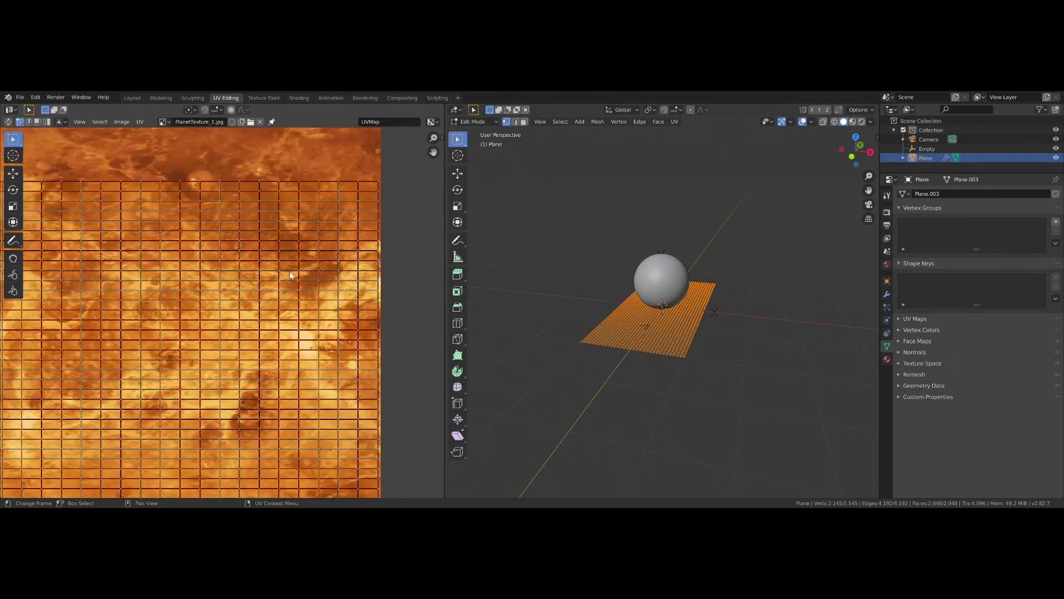
{"action": "key", "text": "b"}
{"action": "left_click_drag", "start_coordinate": [310, 265], "coordinate": [326, 256]}
{"action": "key", "text": "g"}
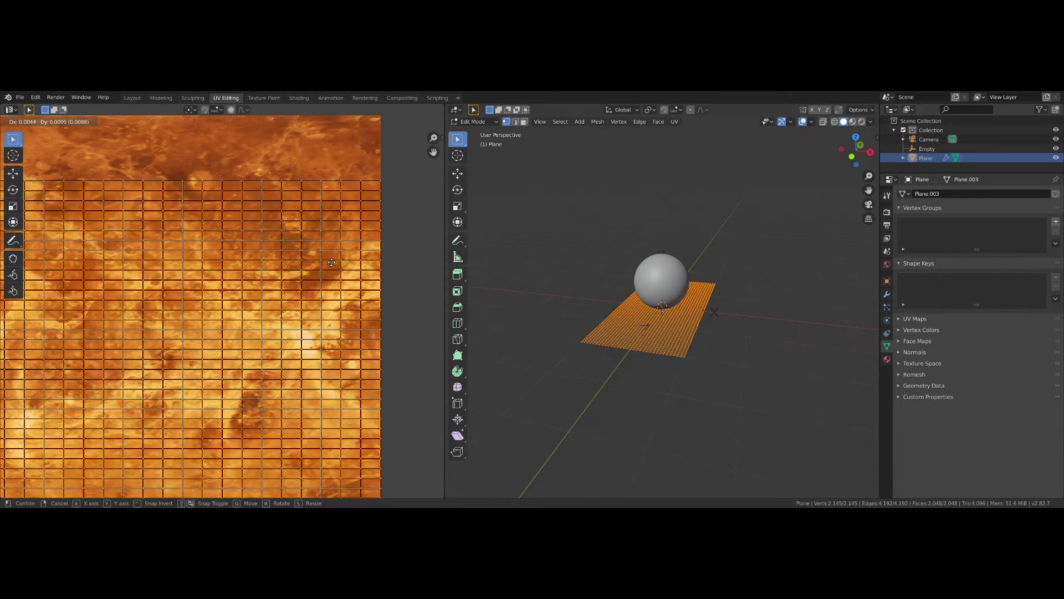
{"action": "left_click", "coordinate": [343, 262]}
Step: Check the UV layout's alignment at the texture's left edge and nudge the layout against the right bound again
{"action": "scroll", "coordinate": [316, 266], "scroll_direction": "down", "scroll_amount": 5}
{"action": "scroll", "coordinate": [160, 277], "scroll_direction": "up", "scroll_amount": 6}
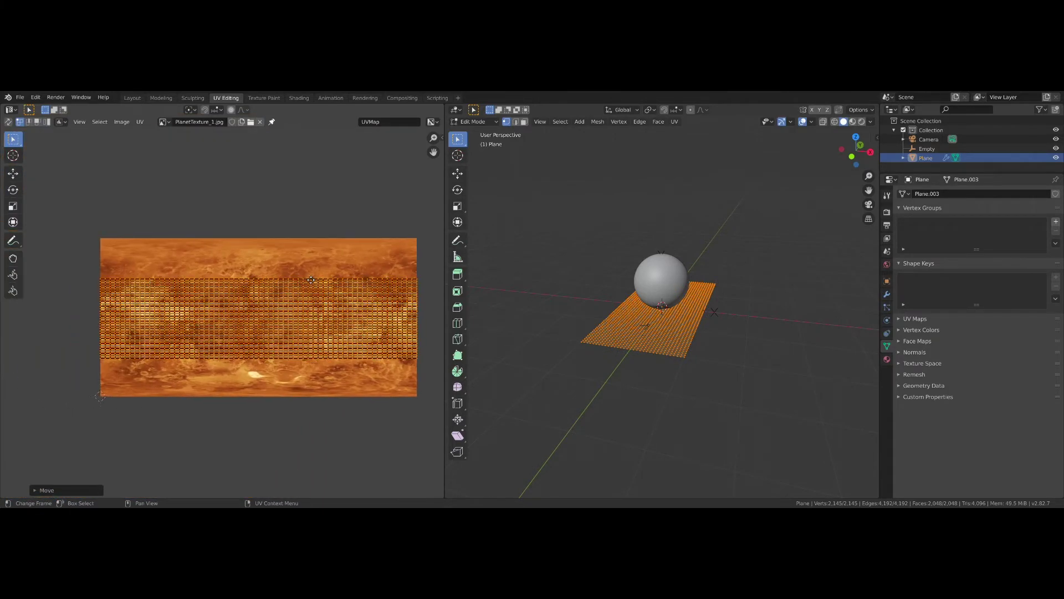
{"action": "scroll", "coordinate": [160, 277], "scroll_direction": "down", "scroll_amount": 2}
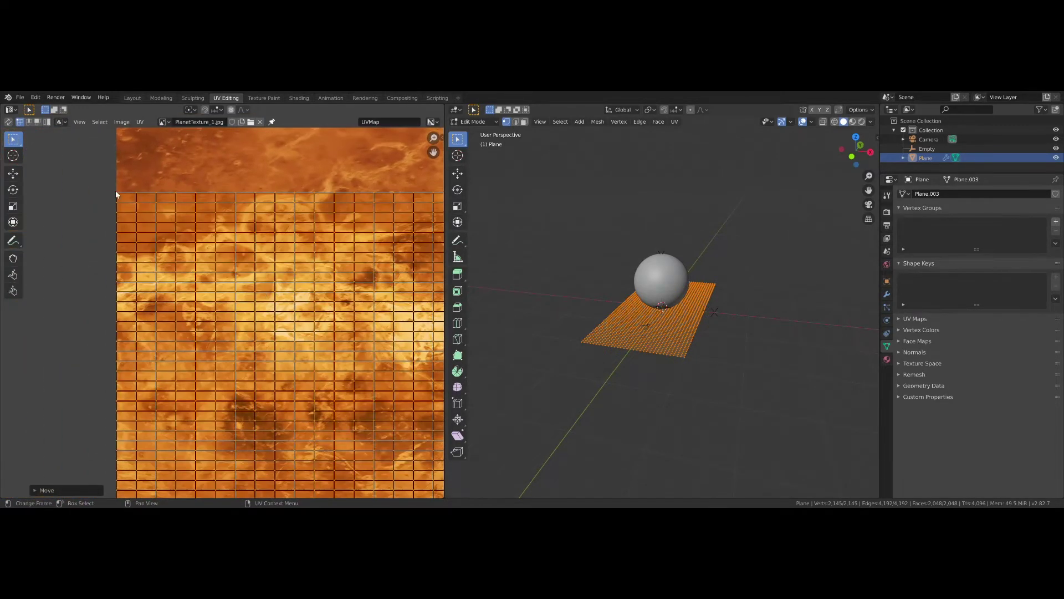
{"action": "scroll", "coordinate": [262, 266], "scroll_direction": "down", "scroll_amount": 3}
{"action": "middle_click_drag", "start_coordinate": [261, 267], "coordinate": [215, 269]}
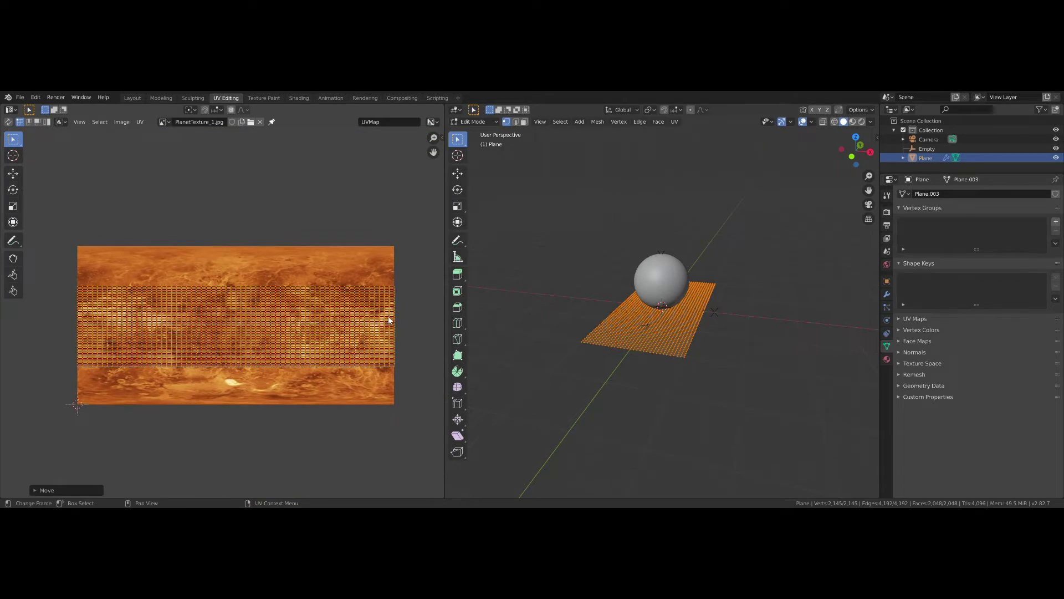
{"action": "key", "text": "g"}
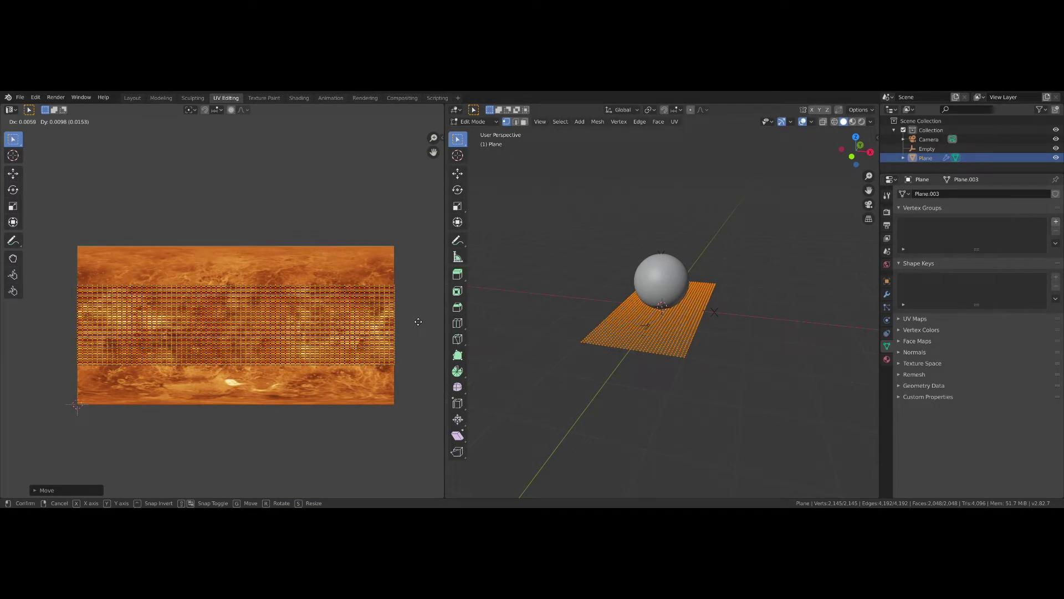
{"action": "left_click", "coordinate": [418, 321]}
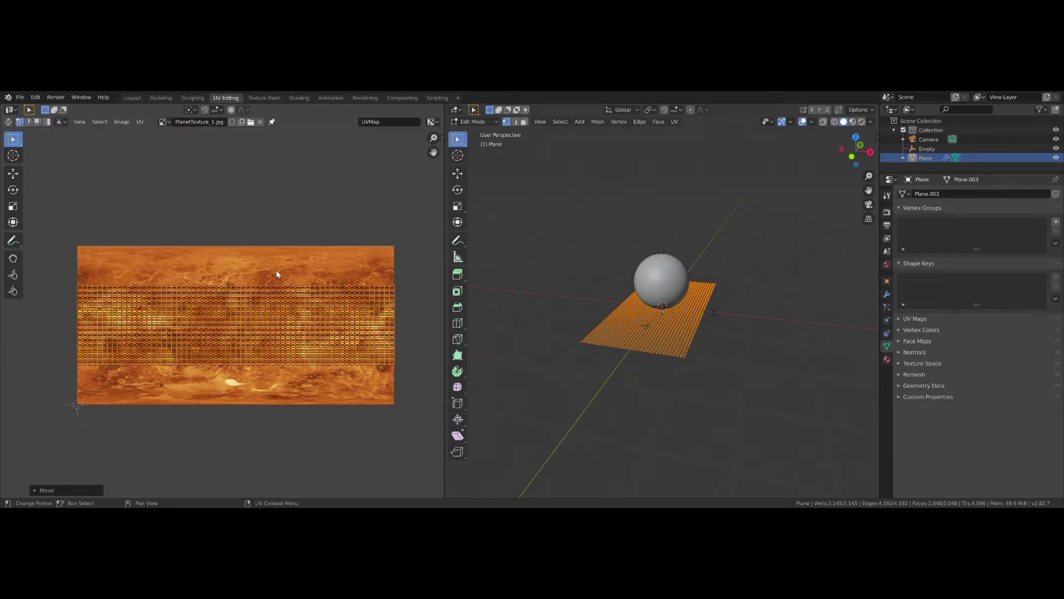
Step: Scale the UV layout along Y by about 2.05 to cover the full height of the planet texture
{"action": "key", "text": "s"}
{"action": "key", "text": "y"}
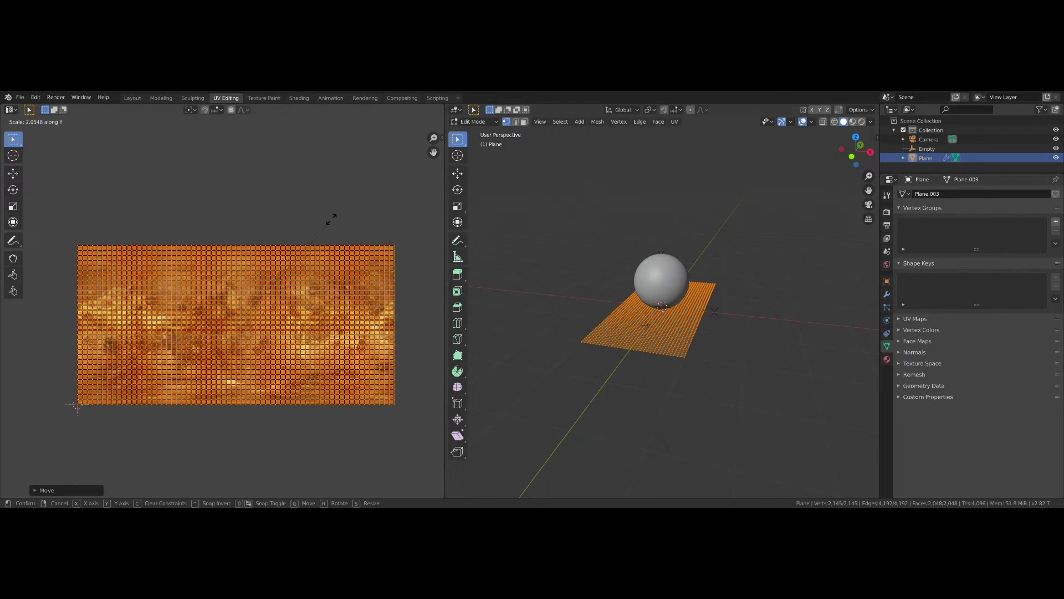
{"action": "left_click", "coordinate": [336, 214]}
{"action": "scroll", "coordinate": [336, 238], "scroll_direction": "up", "scroll_amount": 3}
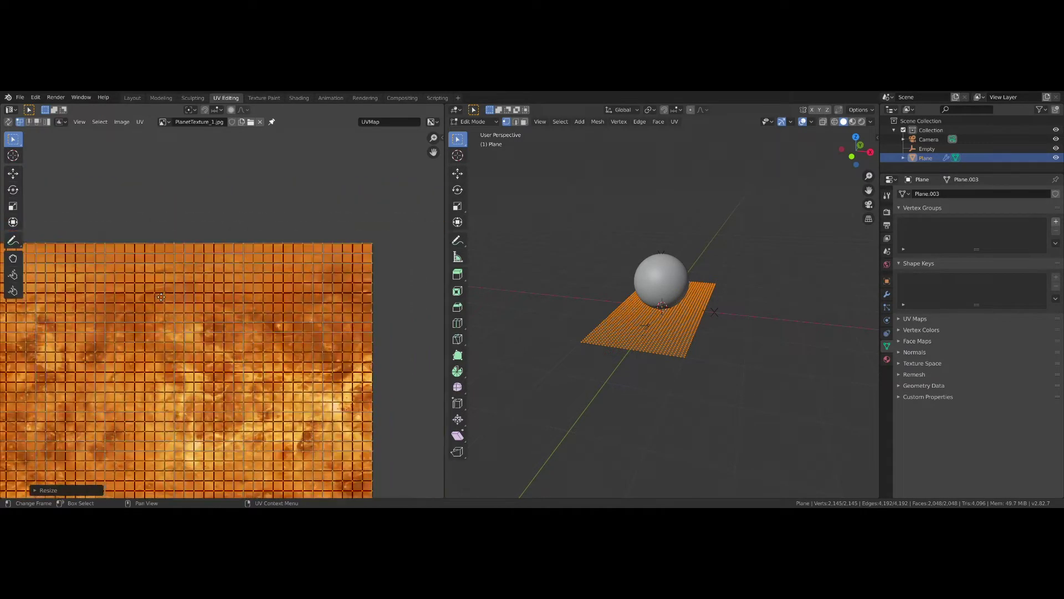
{"action": "scroll", "coordinate": [161, 297], "scroll_direction": "up", "scroll_amount": 3}
{"action": "middle_click_drag", "start_coordinate": [161, 297], "coordinate": [202, 276]}
{"action": "scroll", "coordinate": [330, 334], "scroll_direction": "down", "scroll_amount": 3}
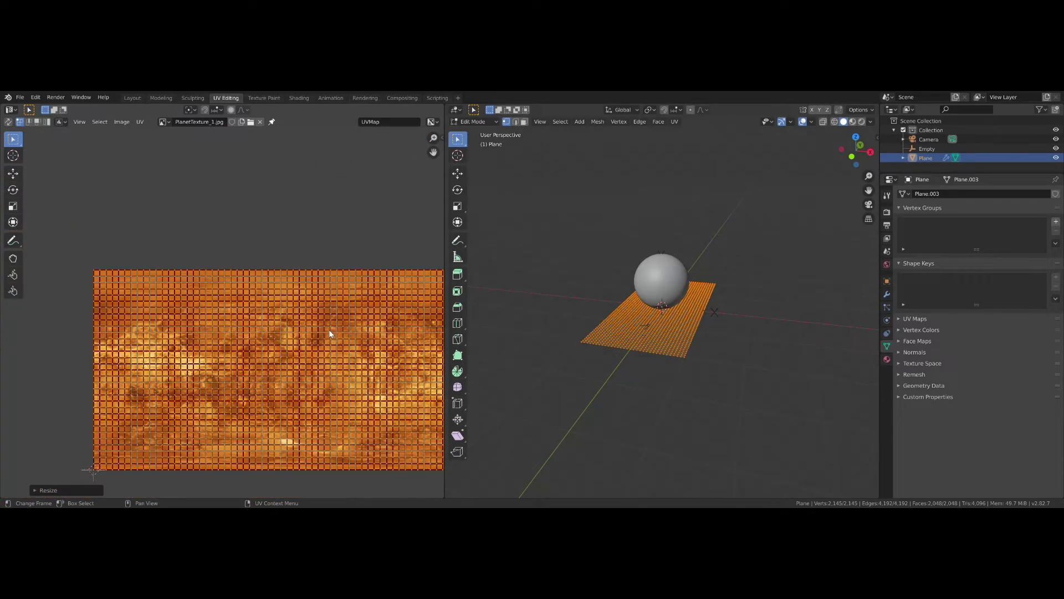
Step: Return to Object Mode and apply both Simple Deform modifiers on the plane
{"action": "key", "text": "Tab"}
{"action": "left_click", "coordinate": [887, 293]}
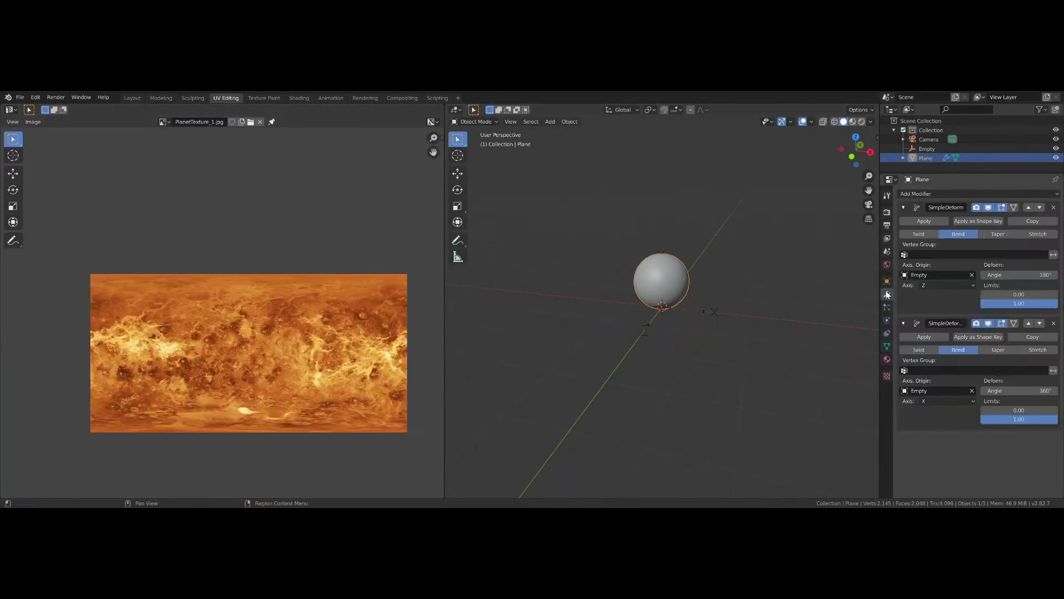
{"action": "left_click", "coordinate": [933, 221]}
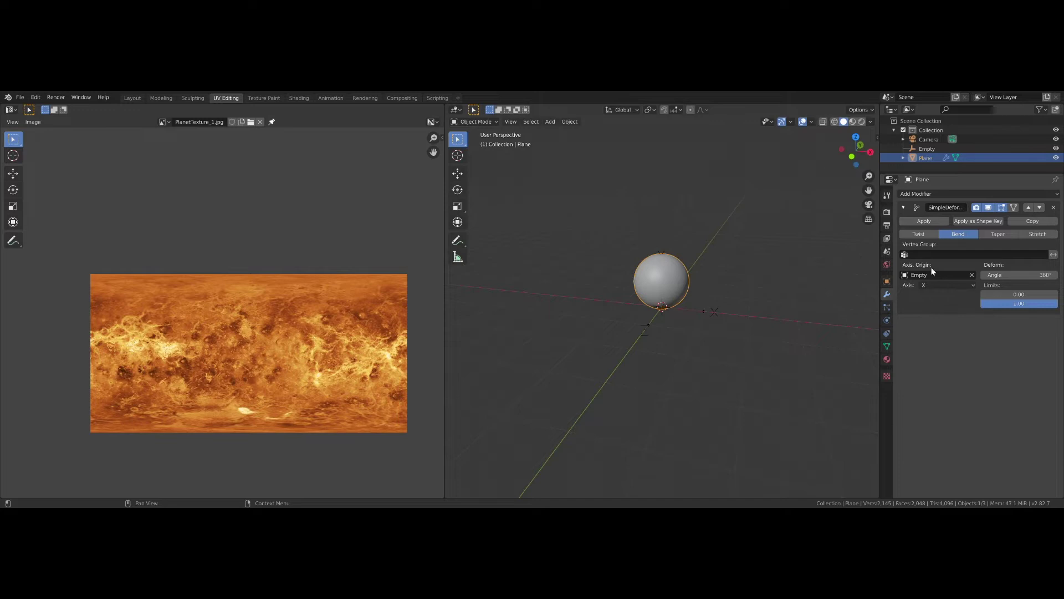
{"action": "left_click", "coordinate": [930, 221]}
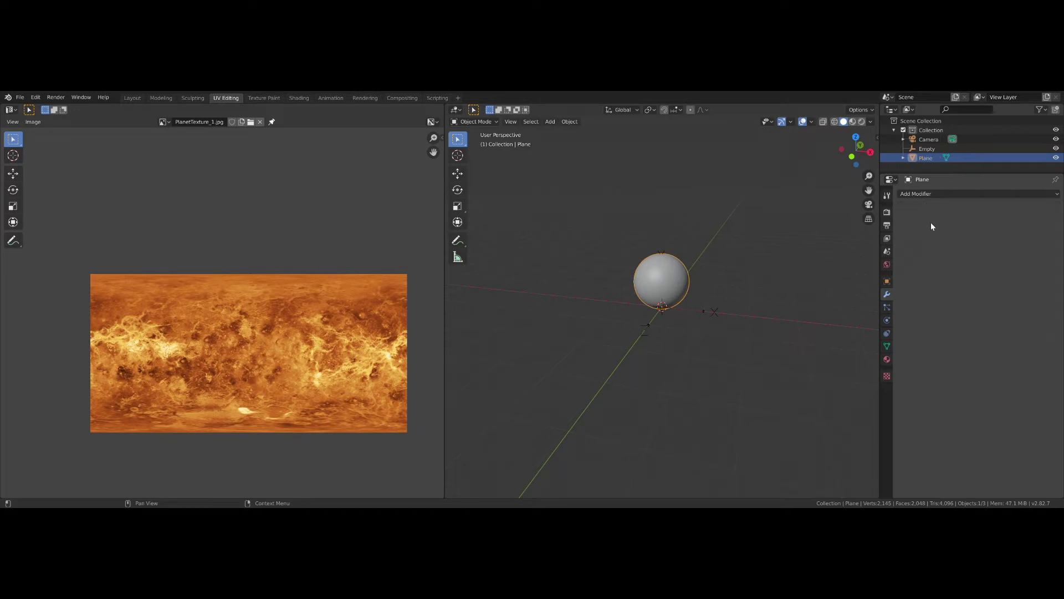
Step: Switch to the Shading workspace and set the render engine to Cycles
{"action": "left_click", "coordinate": [305, 100]}
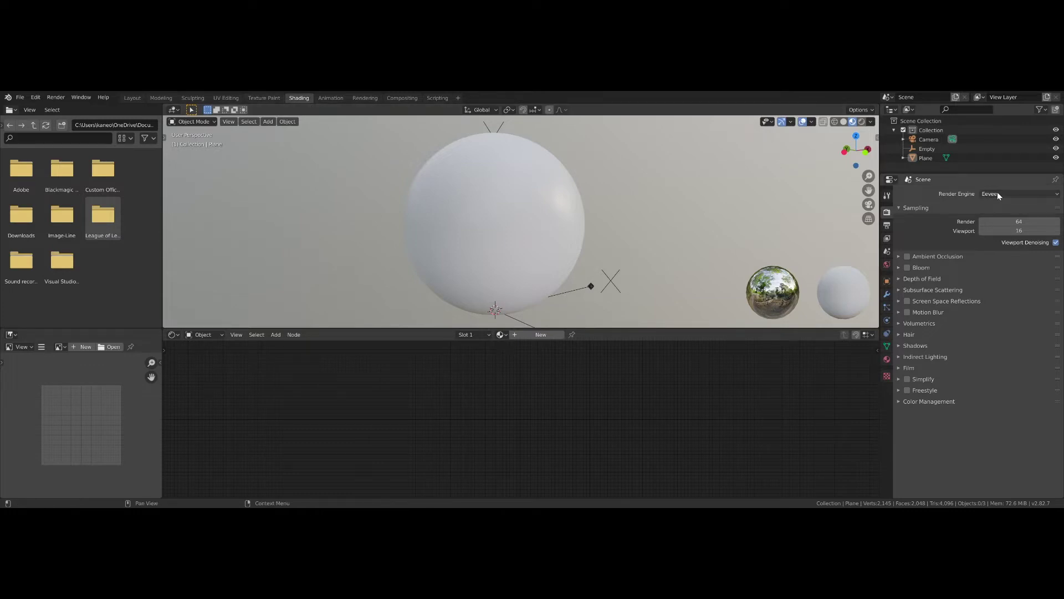
{"action": "left_click", "coordinate": [1023, 195]}
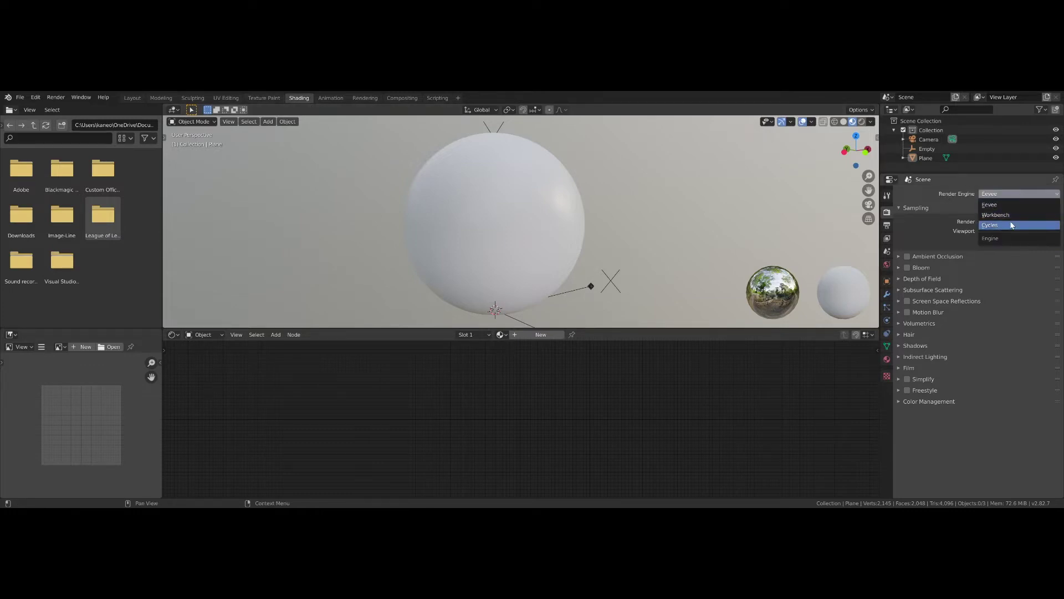
{"action": "left_click", "coordinate": [998, 226]}
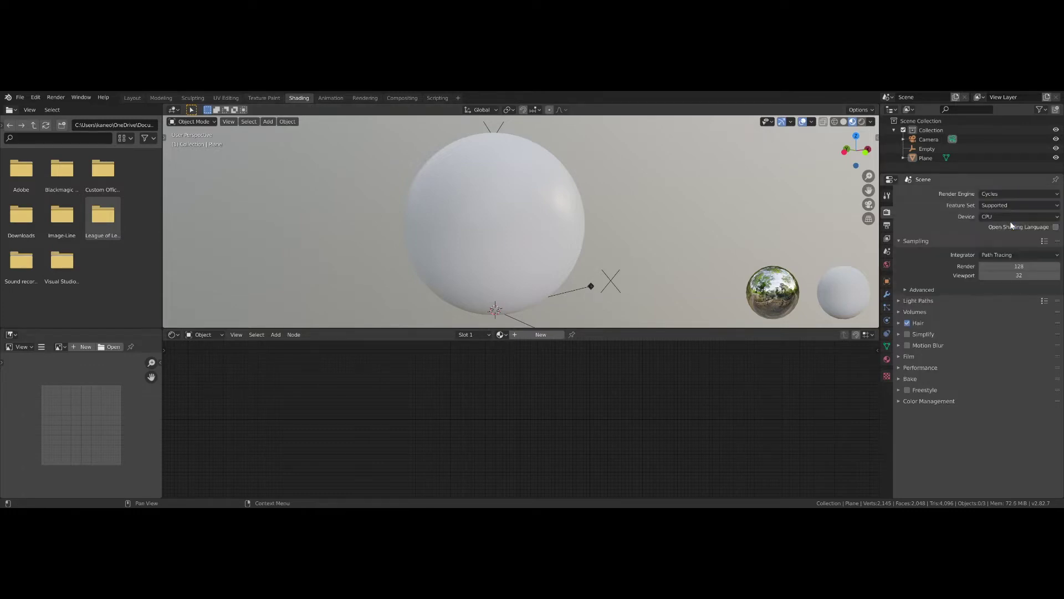
Step: Create a new material for the sphere and name it Planet
{"action": "left_click", "coordinate": [533, 335]}
{"action": "left_click", "coordinate": [547, 334]}
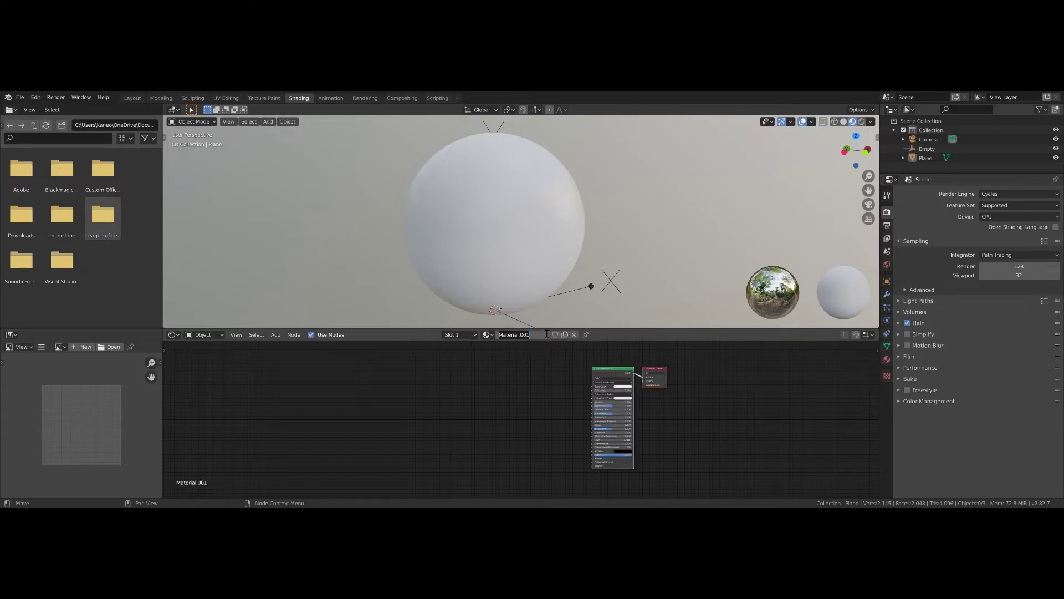
{"action": "type", "text": "Planet"}
{"action": "key", "text": "Return"}
{"action": "scroll", "coordinate": [502, 405], "scroll_direction": "up", "scroll_amount": 2}
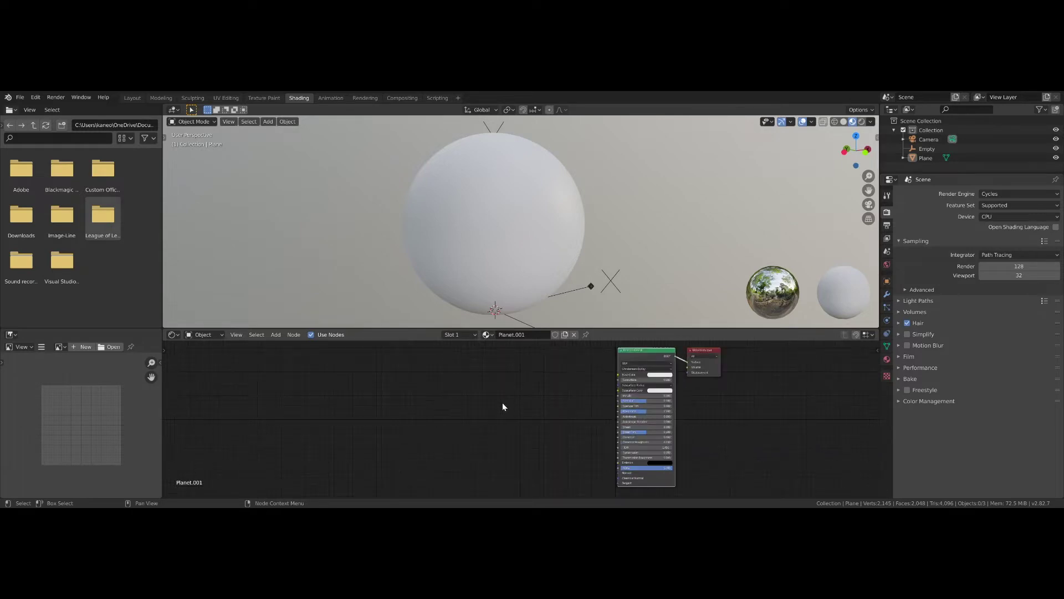
Step: Assign the existing Planet material to the sphere in place of the newly created one
{"action": "left_click", "coordinate": [487, 335]}
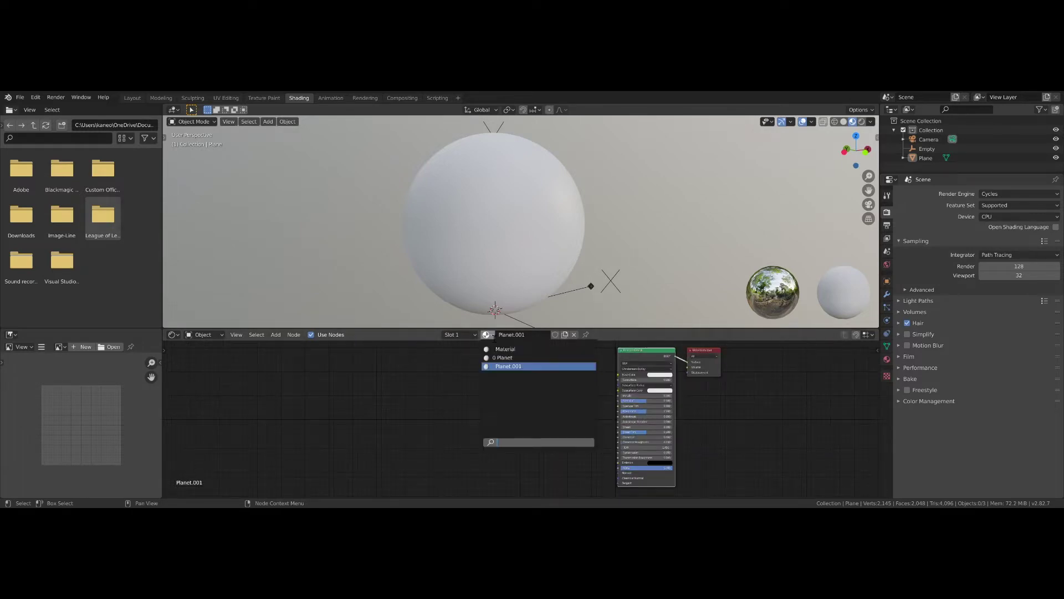
{"action": "left_click", "coordinate": [502, 357]}
{"action": "scroll", "coordinate": [518, 408], "scroll_direction": "up", "scroll_amount": 2}
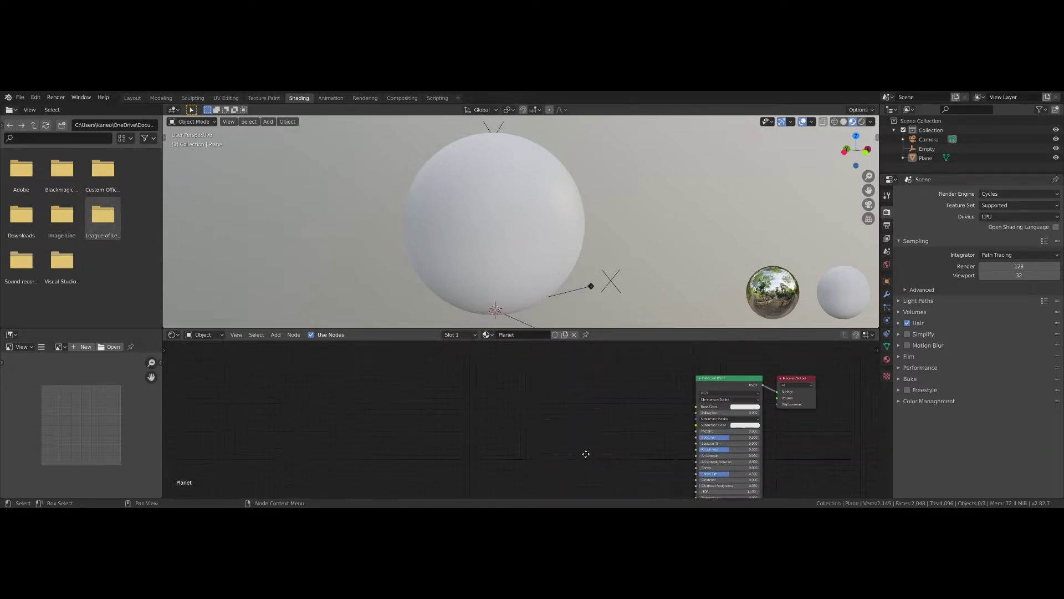
{"action": "scroll", "coordinate": [524, 401], "scroll_direction": "down", "scroll_amount": 2}
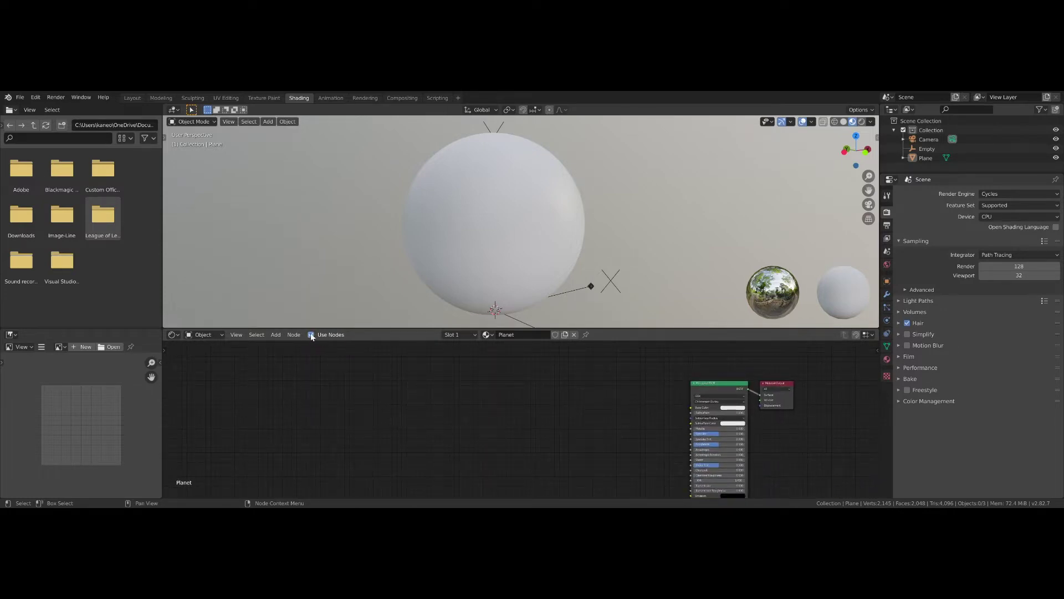
Step: Add an Image Texture node to the Planet material and load PlanetTexture_1.jpg into it
{"action": "key", "text": "shift+a"}
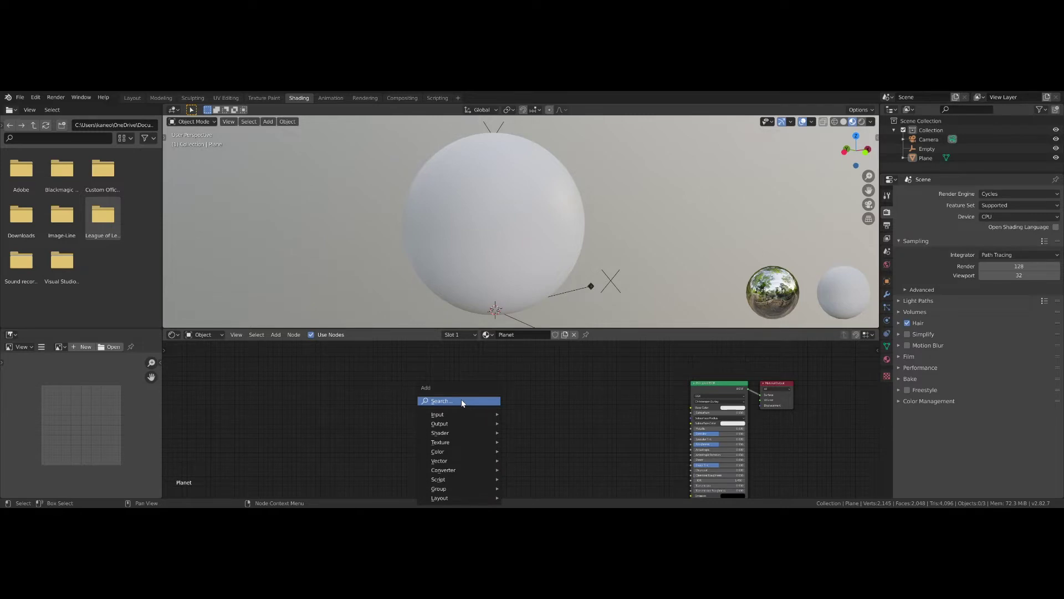
{"action": "left_click", "coordinate": [461, 401]}
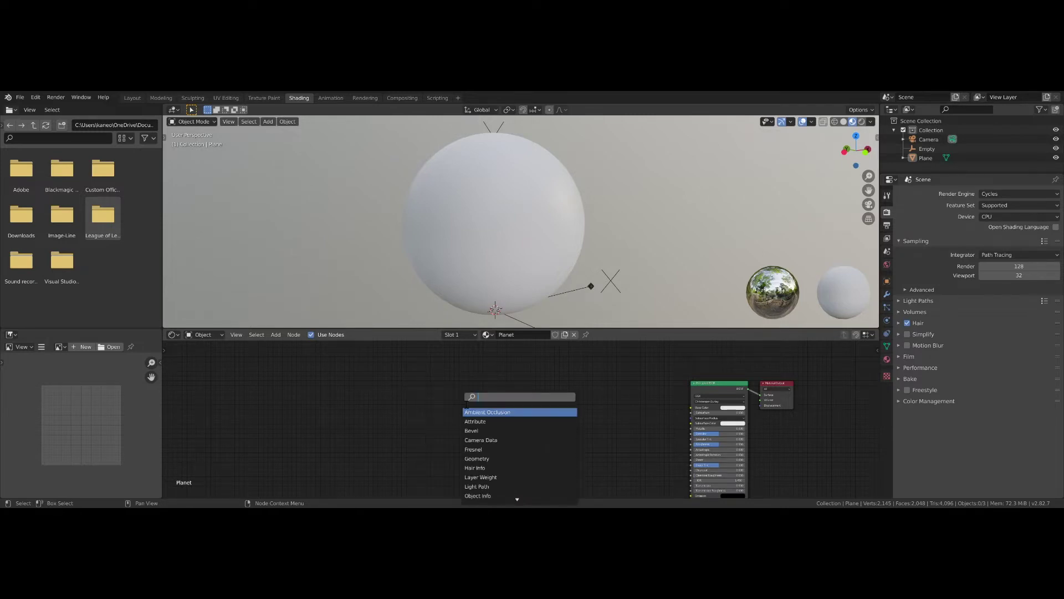
{"action": "type", "text": "Imag"}
{"action": "key", "text": "Return"}
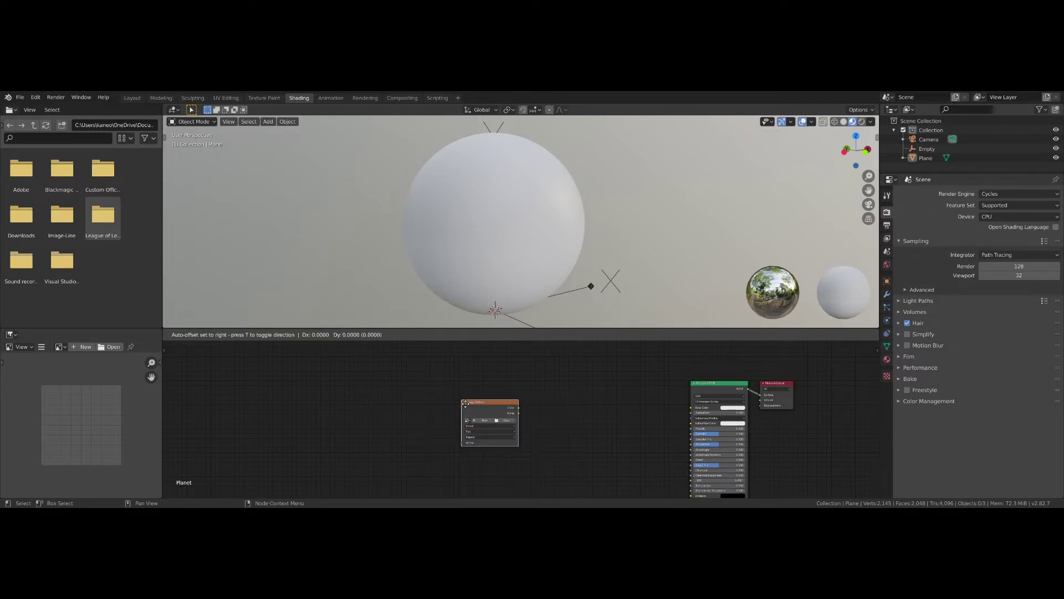
{"action": "left_click", "coordinate": [403, 383]}
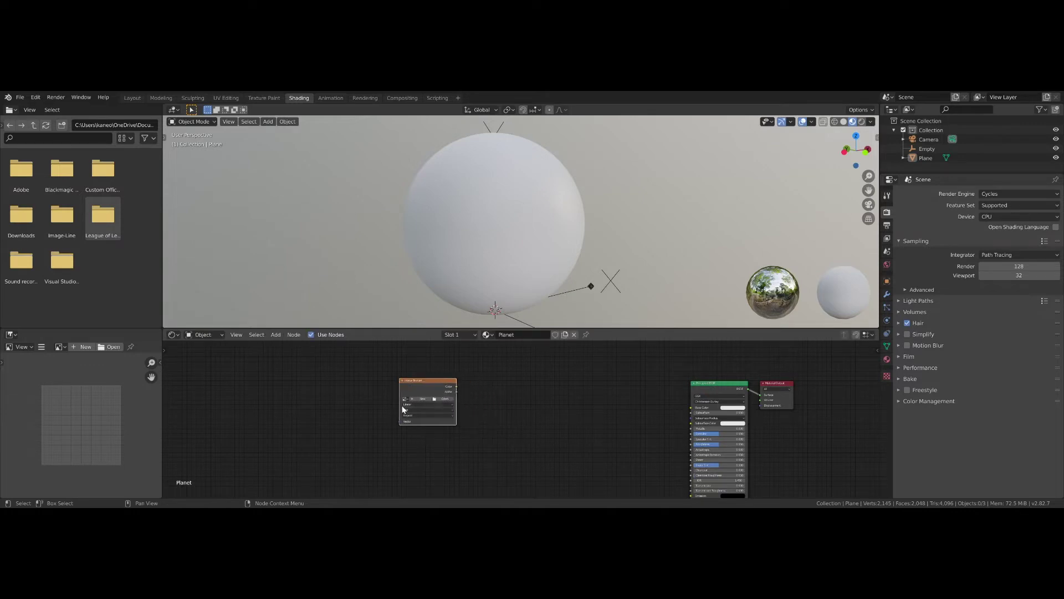
{"action": "scroll", "coordinate": [403, 400], "scroll_direction": "up", "scroll_amount": 3}
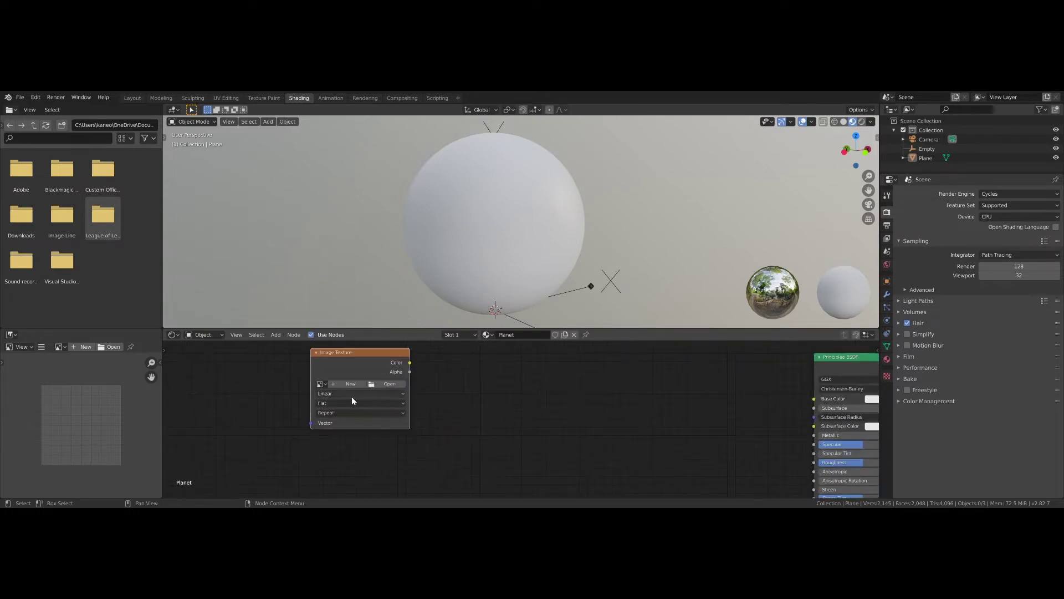
{"action": "left_click", "coordinate": [321, 384]}
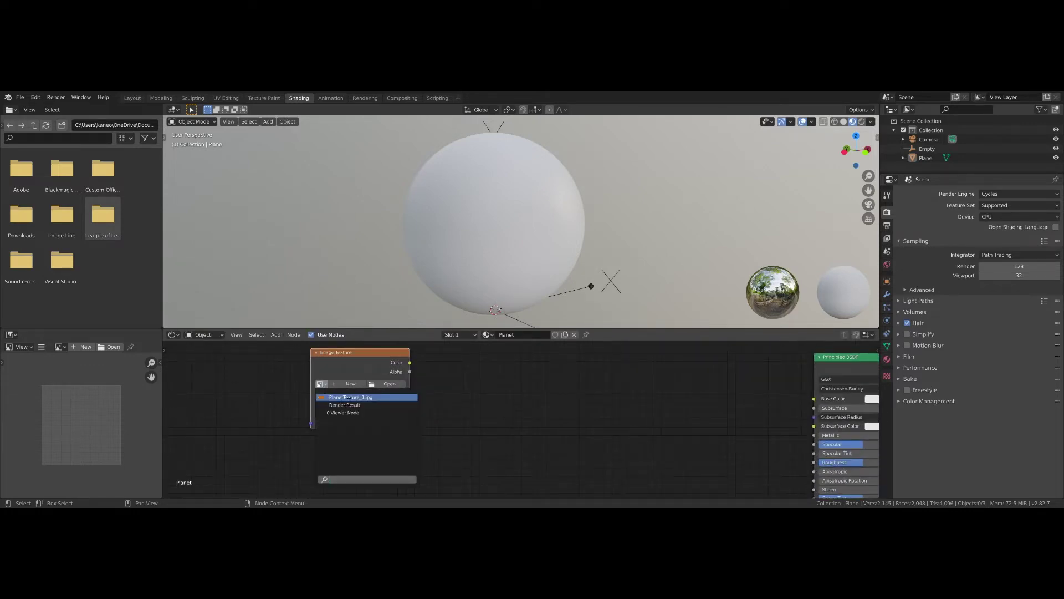
{"action": "left_click", "coordinate": [350, 398]}
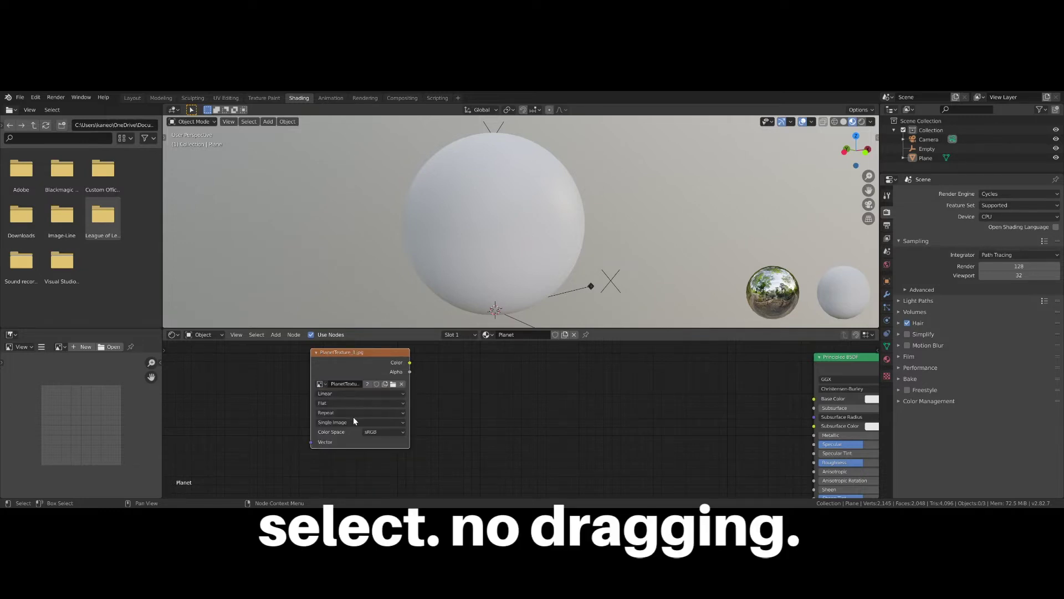
Step: Add a ColorRamp node beside the image texture and link the texture's Color output to the ramp's Fac input
{"action": "scroll", "coordinate": [430, 407], "scroll_direction": "down", "scroll_amount": 4}
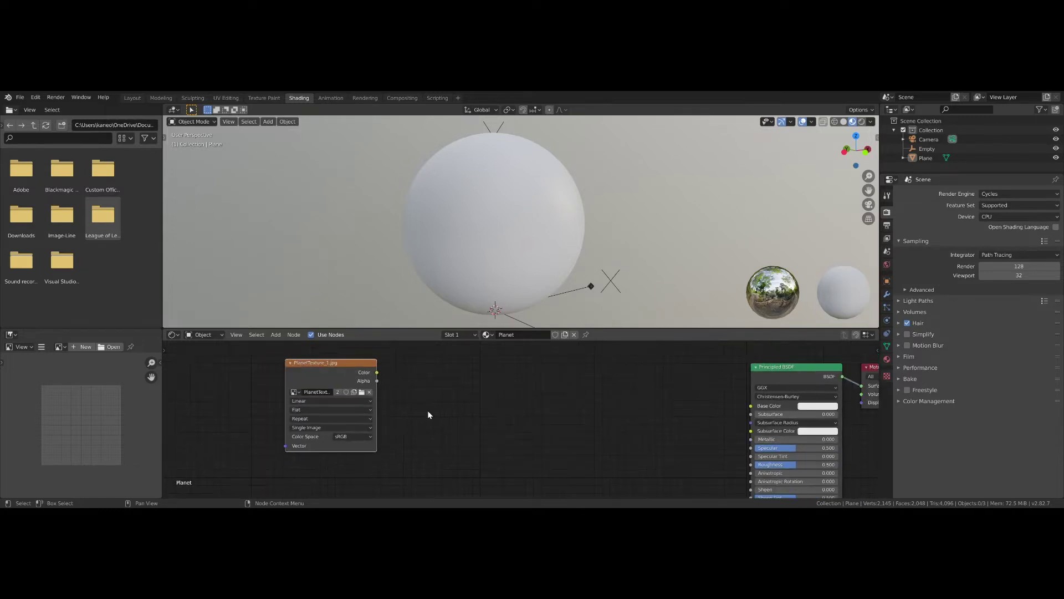
{"action": "key", "text": "shift+a"}
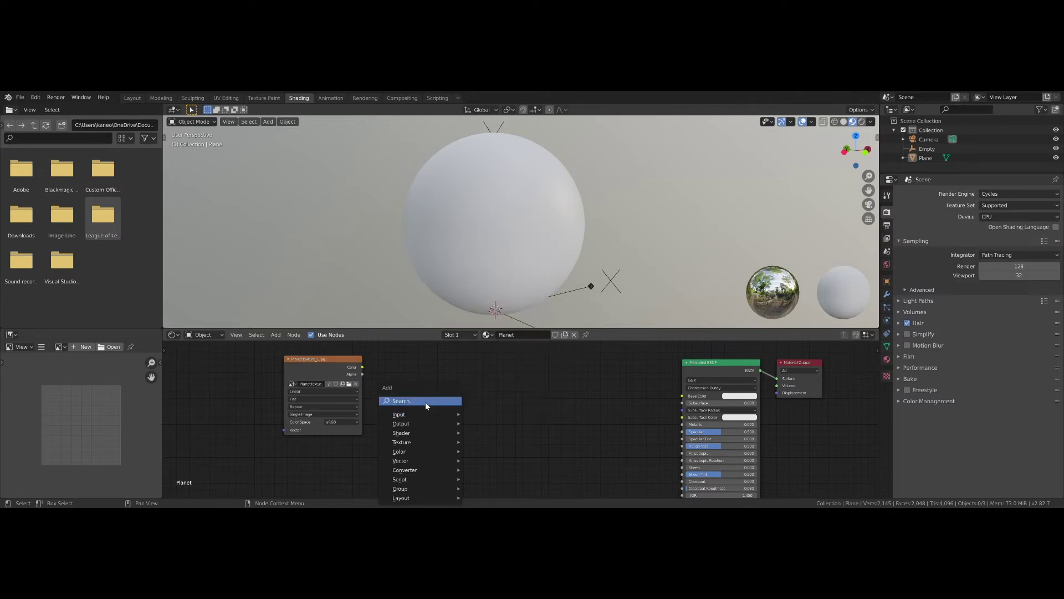
{"action": "left_click", "coordinate": [426, 401]}
{"action": "type", "text": "ramp"}
{"action": "key", "text": "Return"}
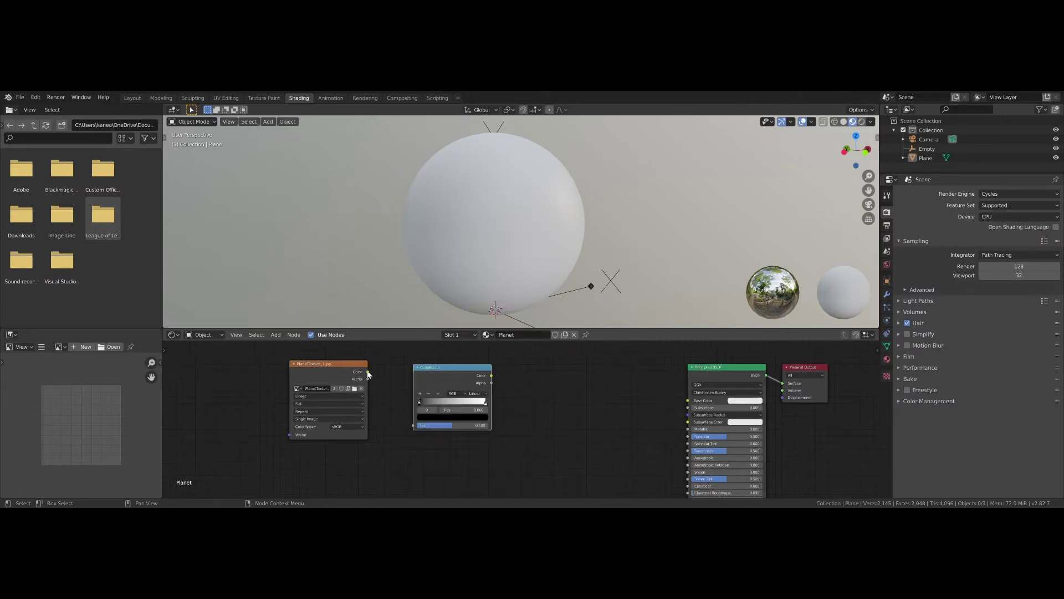
{"action": "left_click", "coordinate": [452, 396]}
{"action": "left_click_drag", "start_coordinate": [367, 372], "coordinate": [412, 429]}
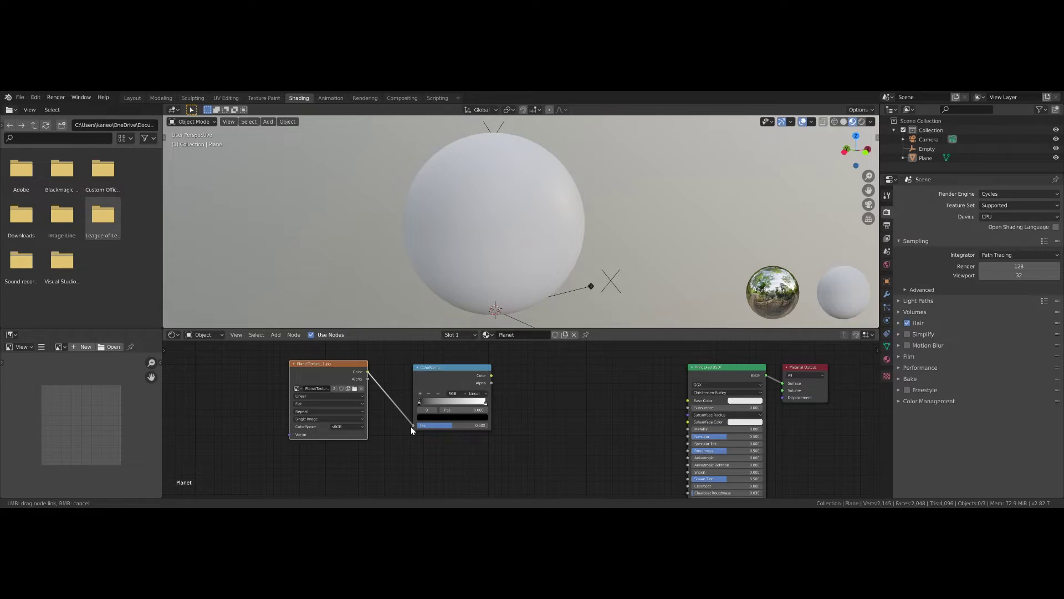
{"action": "left_click_drag", "start_coordinate": [411, 427], "coordinate": [412, 427]}
Step: Add a Noise Texture node below the ColorRamp and link the ramp's Color output to the noise's Vector input
{"action": "middle_click_drag", "start_coordinate": [521, 445], "coordinate": [469, 394]}
{"action": "key", "text": "shift+a"}
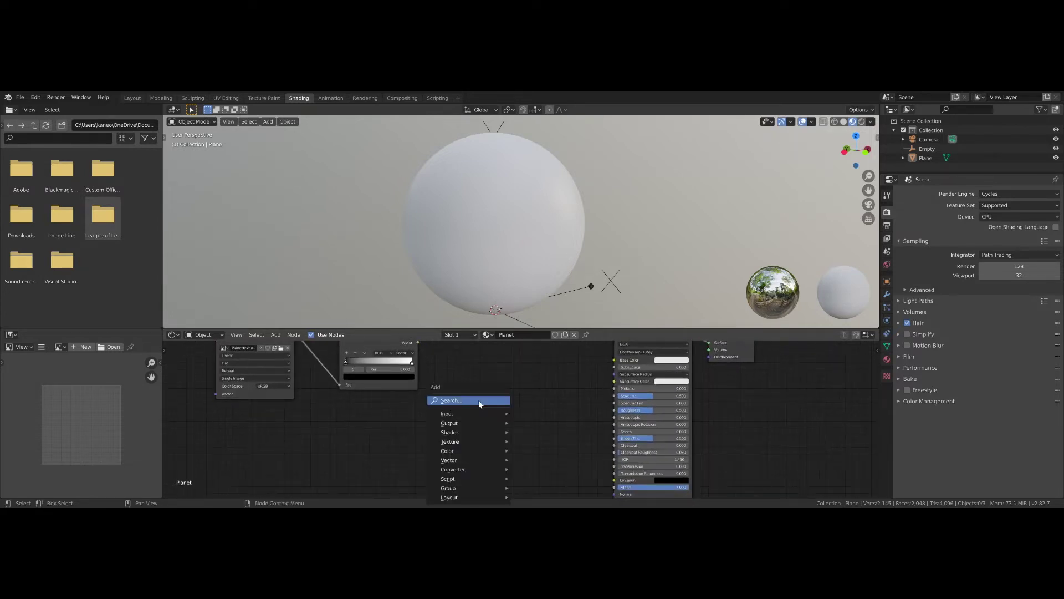
{"action": "left_click", "coordinate": [476, 404]}
{"action": "type", "text": "noise"}
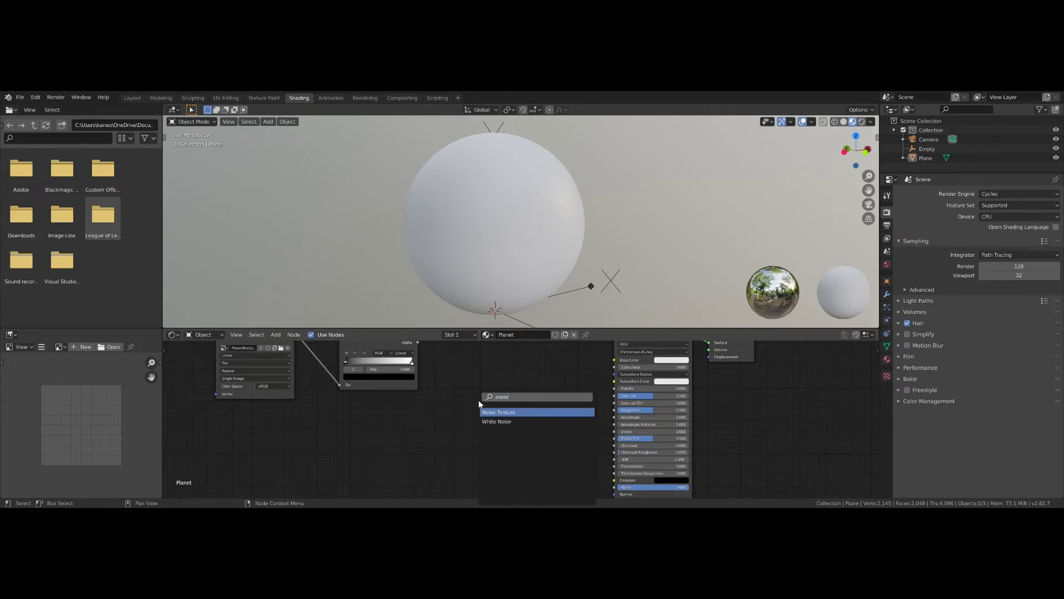
{"action": "key", "text": "Return"}
{"action": "left_click", "coordinate": [439, 398]}
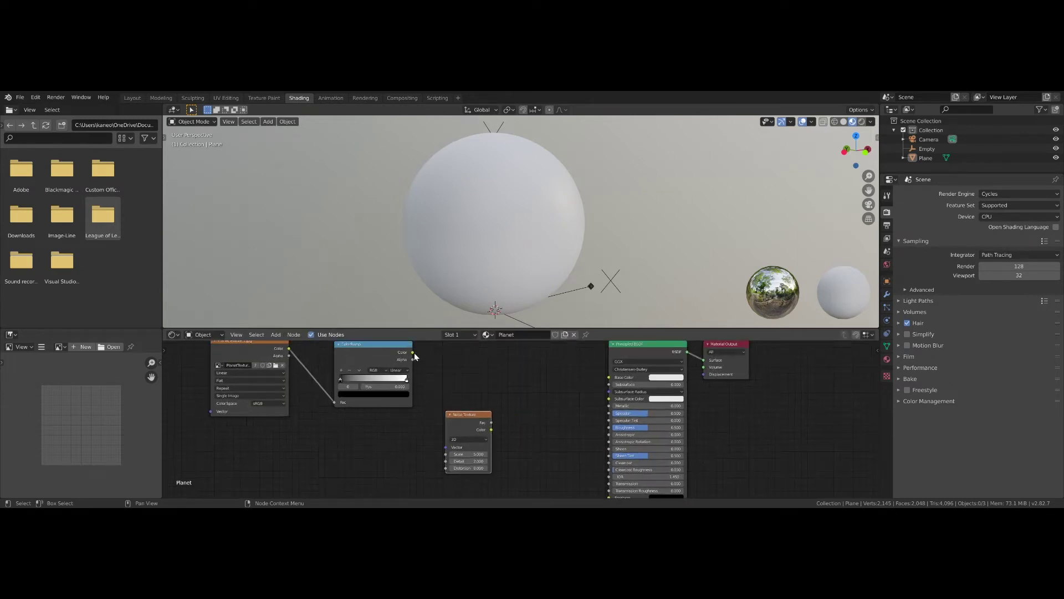
{"action": "left_click_drag", "start_coordinate": [414, 351], "coordinate": [446, 450]}
Step: Add a Bump node, feed its Height from the Noise Texture's Color, and link its Normal output to the Principled BSDF's Normal input
{"action": "middle_click_drag", "start_coordinate": [534, 419], "coordinate": [487, 412]}
{"action": "key", "text": "shift+a"}
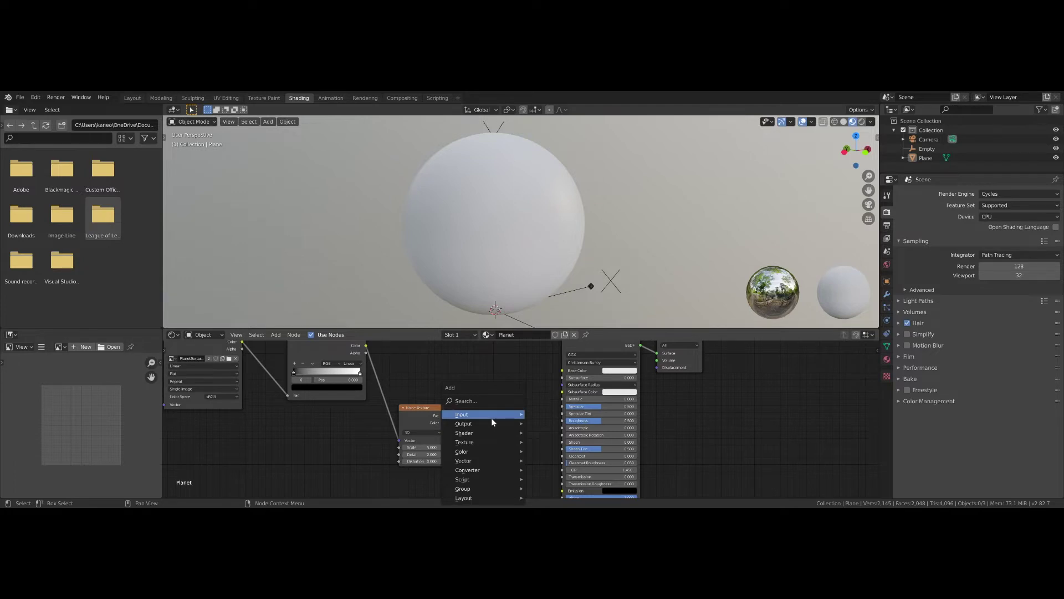
{"action": "left_click", "coordinate": [491, 401]}
{"action": "type", "text": "bump"}
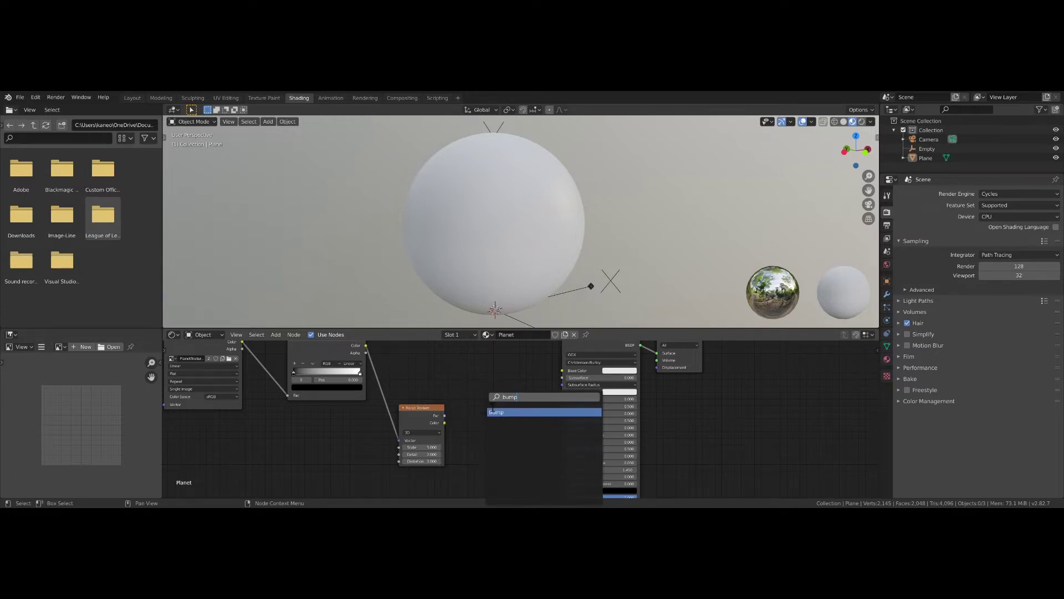
{"action": "key", "text": "Return"}
{"action": "middle_click_drag", "start_coordinate": [483, 406], "coordinate": [452, 373]}
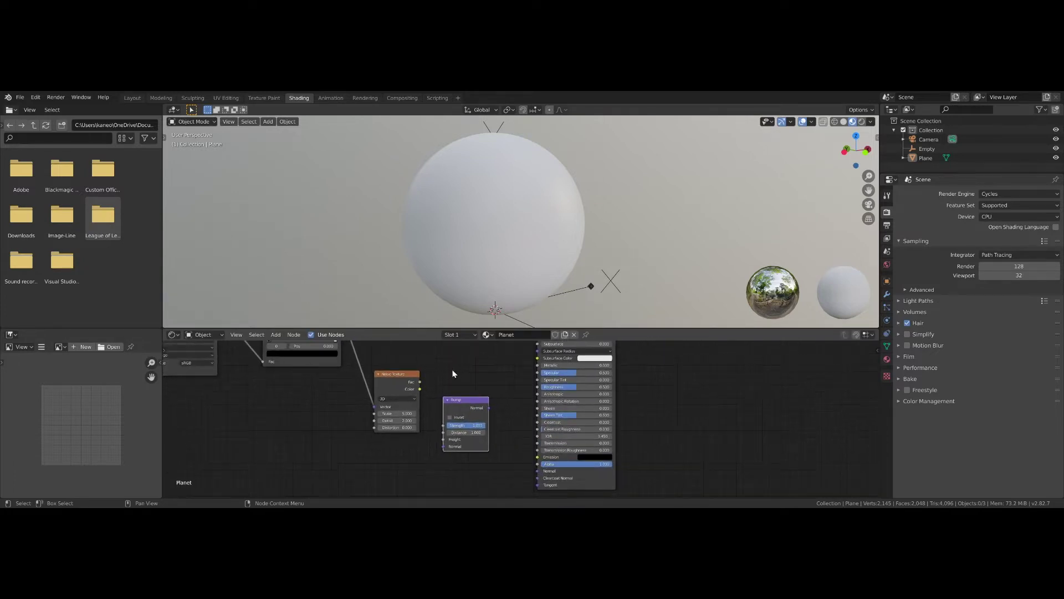
{"action": "left_click_drag", "start_coordinate": [420, 388], "coordinate": [442, 444]}
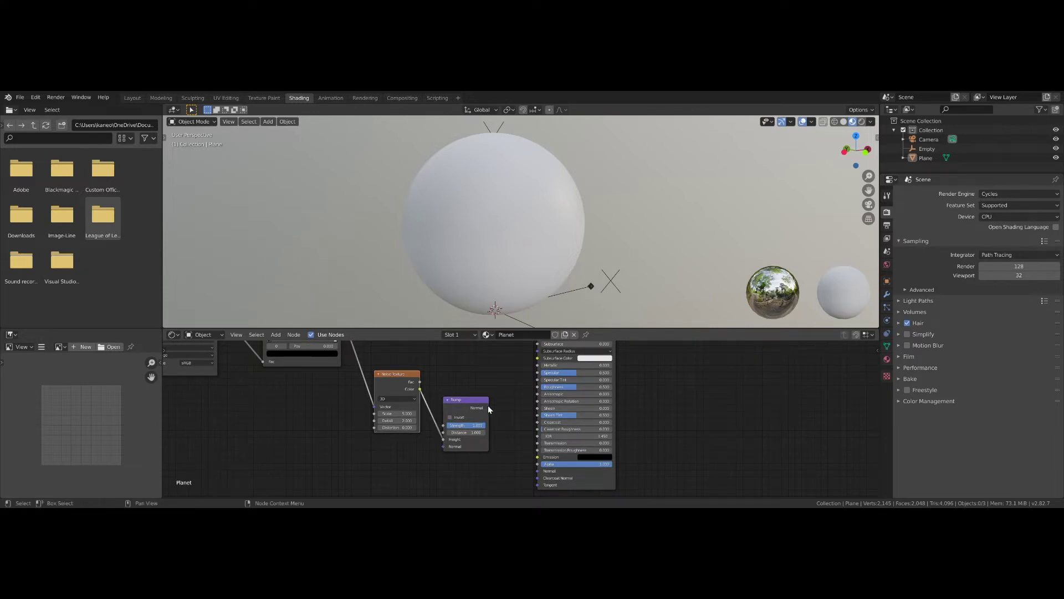
{"action": "left_click_drag", "start_coordinate": [489, 409], "coordinate": [493, 422]}
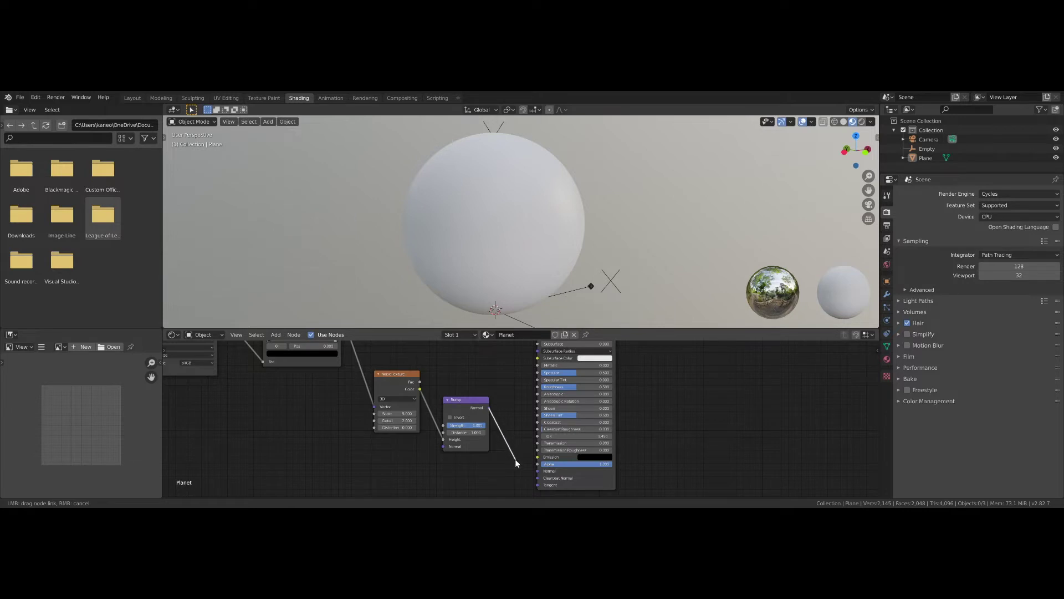
{"action": "left_click_drag", "start_coordinate": [515, 463], "coordinate": [537, 475]}
Step: Link the Noise Texture's Color to the Principled BSDF's Roughness and the ColorRamp's Color to its Base Color
{"action": "middle_click_drag", "start_coordinate": [560, 355], "coordinate": [537, 421]}
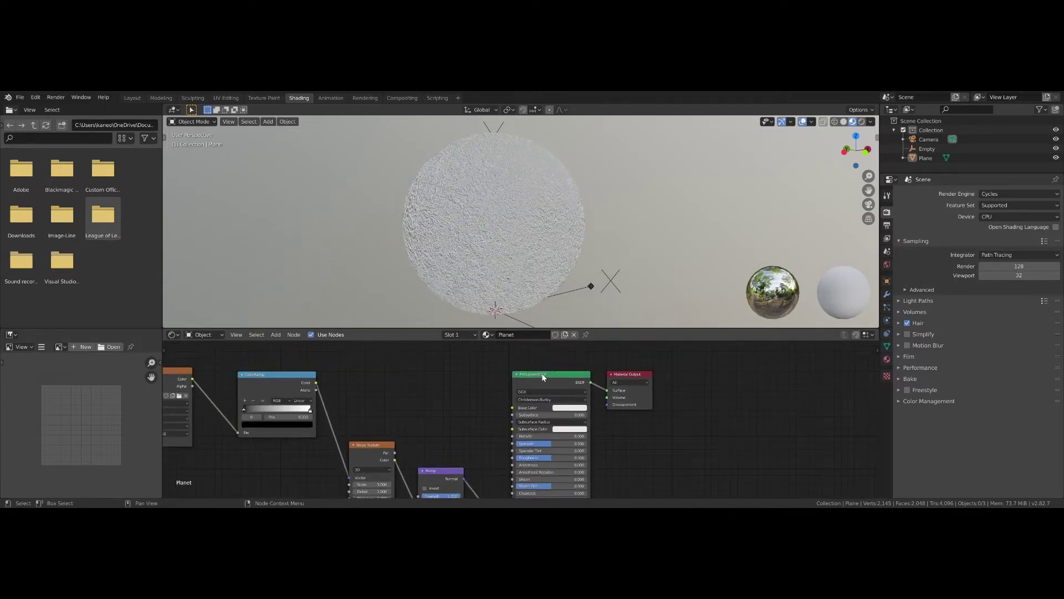
{"action": "middle_click_drag", "start_coordinate": [541, 381], "coordinate": [468, 403]}
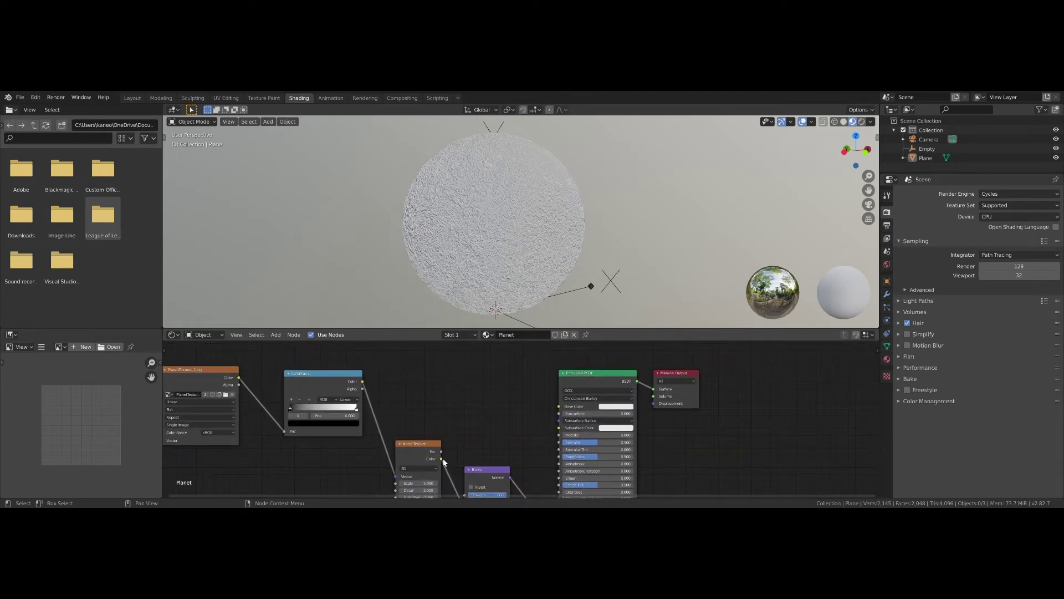
{"action": "left_click_drag", "start_coordinate": [441, 458], "coordinate": [555, 456]}
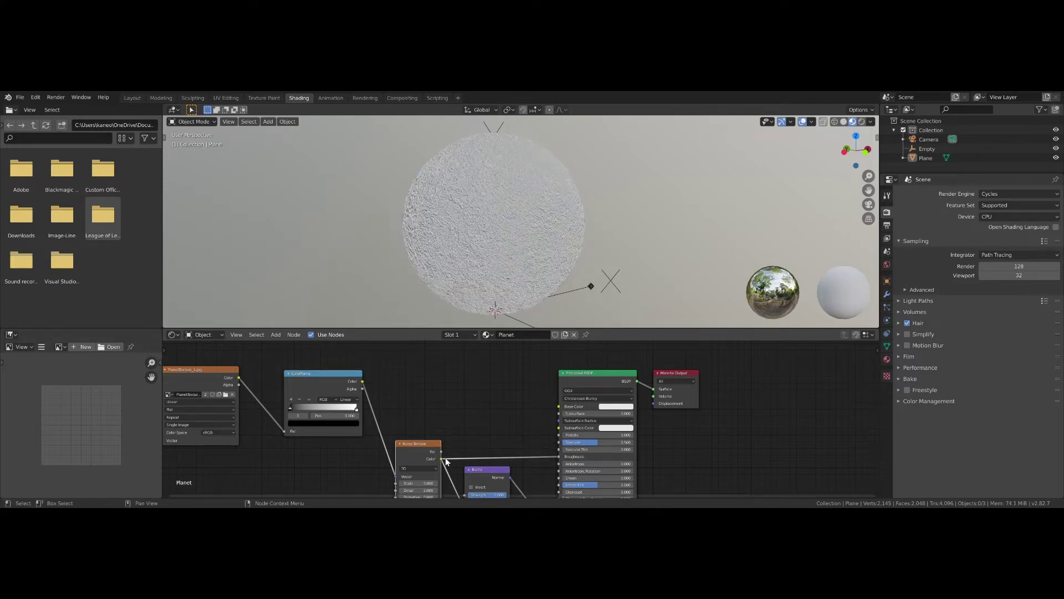
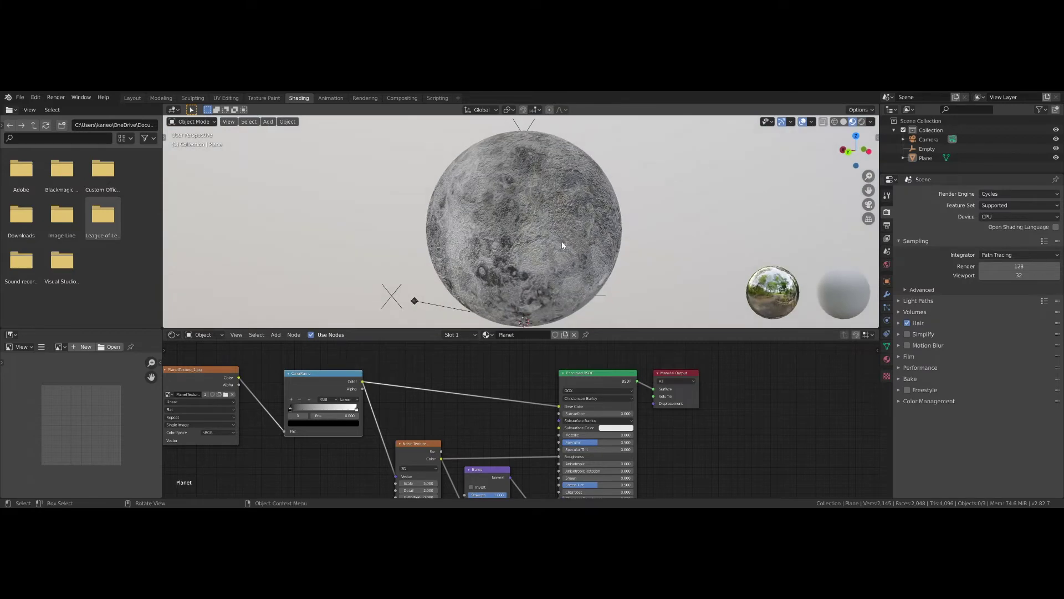
Step: Enable Invert on the Bump node and set its Distance to 13.3, checking the relief on the planet's surface
{"action": "scroll", "coordinate": [575, 275], "scroll_direction": "down", "scroll_amount": 4}
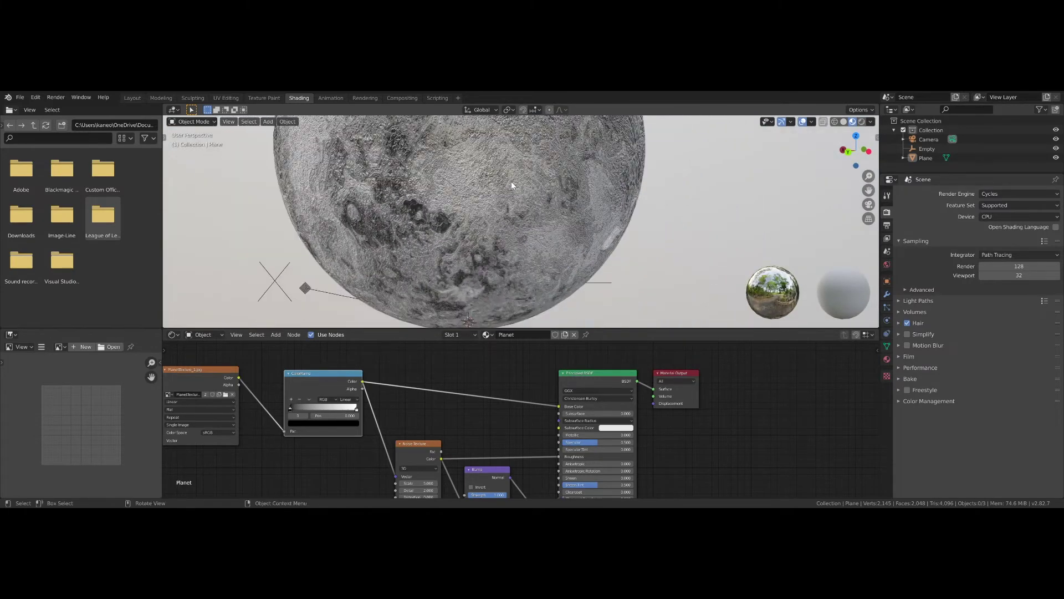
{"action": "scroll", "coordinate": [508, 239], "scroll_direction": "down", "scroll_amount": 3}
{"action": "scroll", "coordinate": [505, 234], "scroll_direction": "down", "scroll_amount": 1}
{"action": "scroll", "coordinate": [504, 234], "scroll_direction": "up", "scroll_amount": 1}
{"action": "middle_click_drag", "start_coordinate": [467, 428], "coordinate": [487, 350]}
{"action": "scroll", "coordinate": [494, 386], "scroll_direction": "up", "scroll_amount": 3}
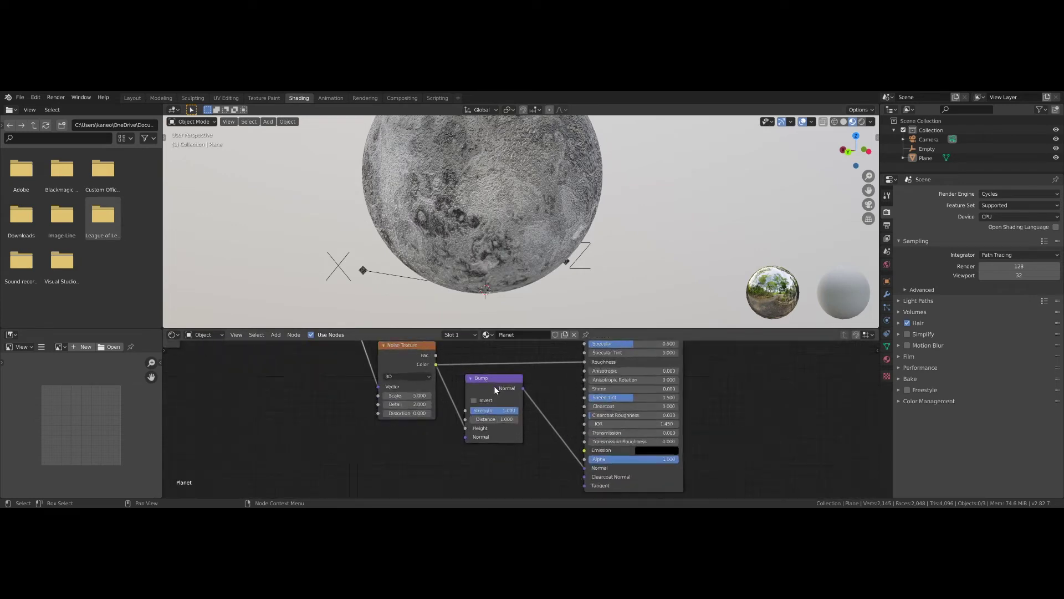
{"action": "left_click", "coordinate": [462, 395]}
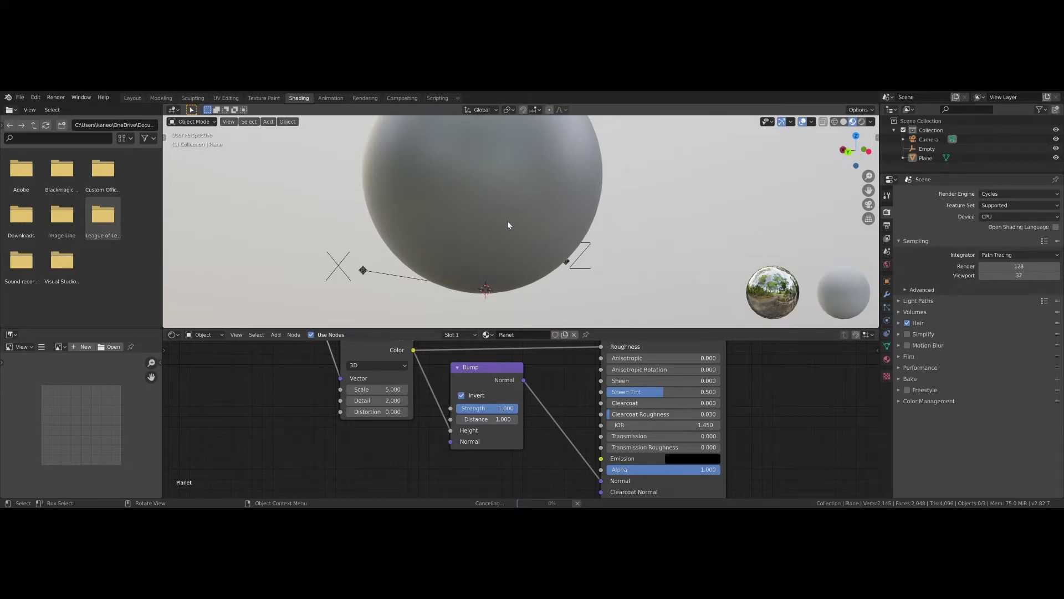
{"action": "middle_click_drag", "start_coordinate": [520, 201], "coordinate": [523, 247]}
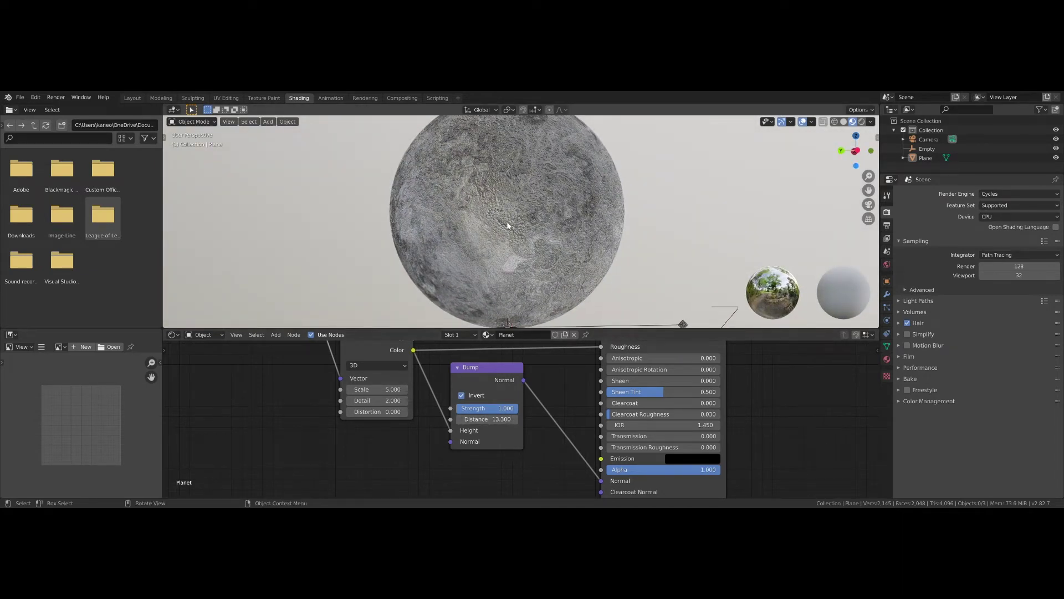
Step: Raise the Noise Texture's Scale to 125.7 and check the finer relief on the planet's surface
{"action": "scroll", "coordinate": [507, 221], "scroll_direction": "up", "scroll_amount": 5}
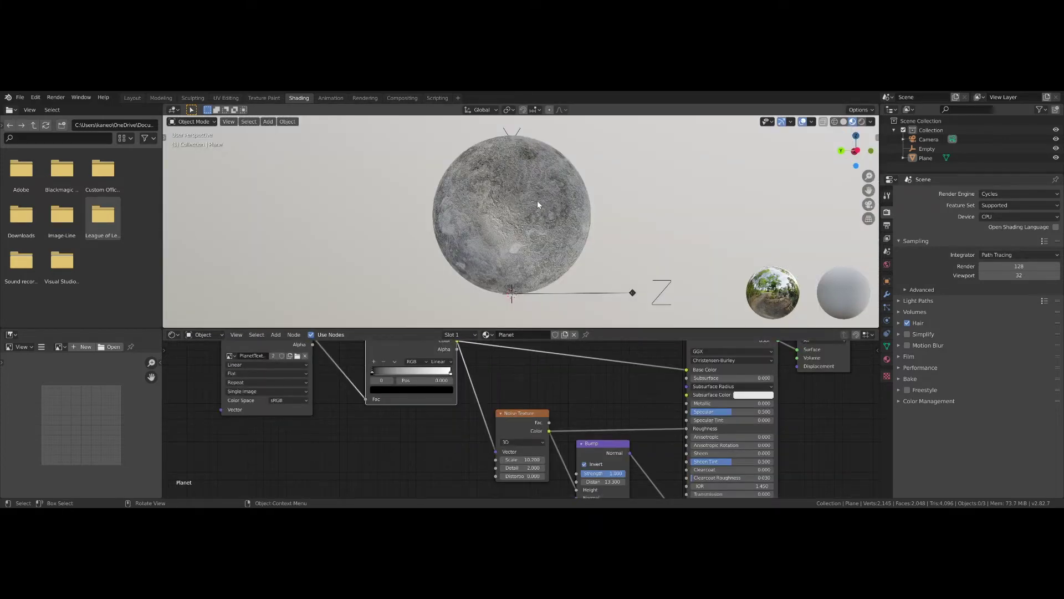
{"action": "scroll", "coordinate": [538, 229], "scroll_direction": "up", "scroll_amount": 5}
{"action": "left_click_drag", "start_coordinate": [526, 460], "coordinate": [646, 460]}
{"action": "scroll", "coordinate": [544, 196], "scroll_direction": "up", "scroll_amount": 5}
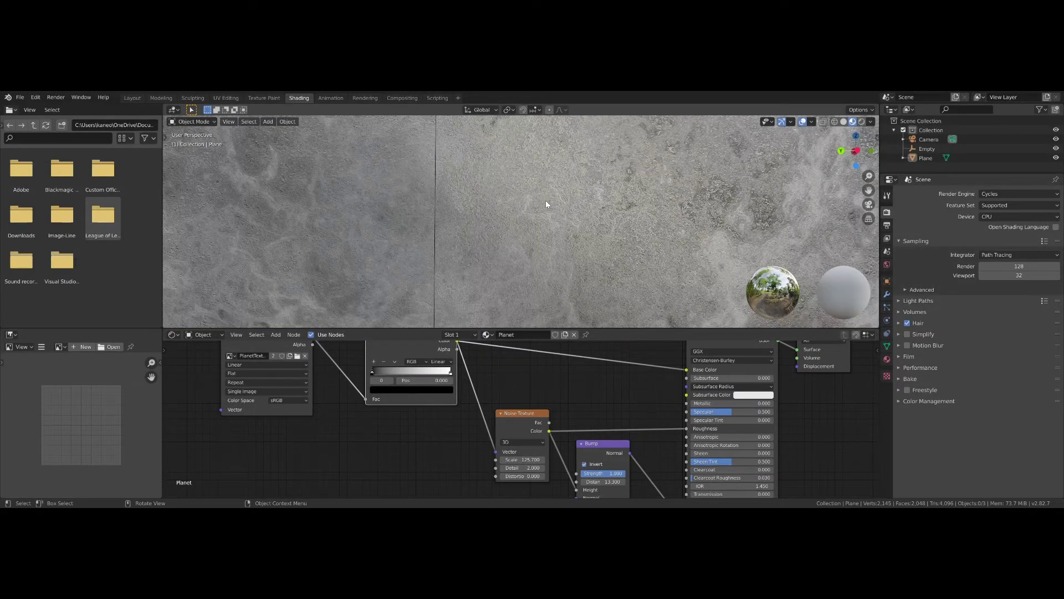
{"action": "scroll", "coordinate": [559, 215], "scroll_direction": "down", "scroll_amount": 5}
{"action": "mouse_move", "coordinate": [552, 221]}
{"action": "middle_mouse_down"}
{"action": "mouse_move", "coordinate": [571, 228]}
{"action": "mouse_move", "coordinate": [566, 250]}
{"action": "mouse_move", "coordinate": [551, 224]}
{"action": "middle_mouse_up"}
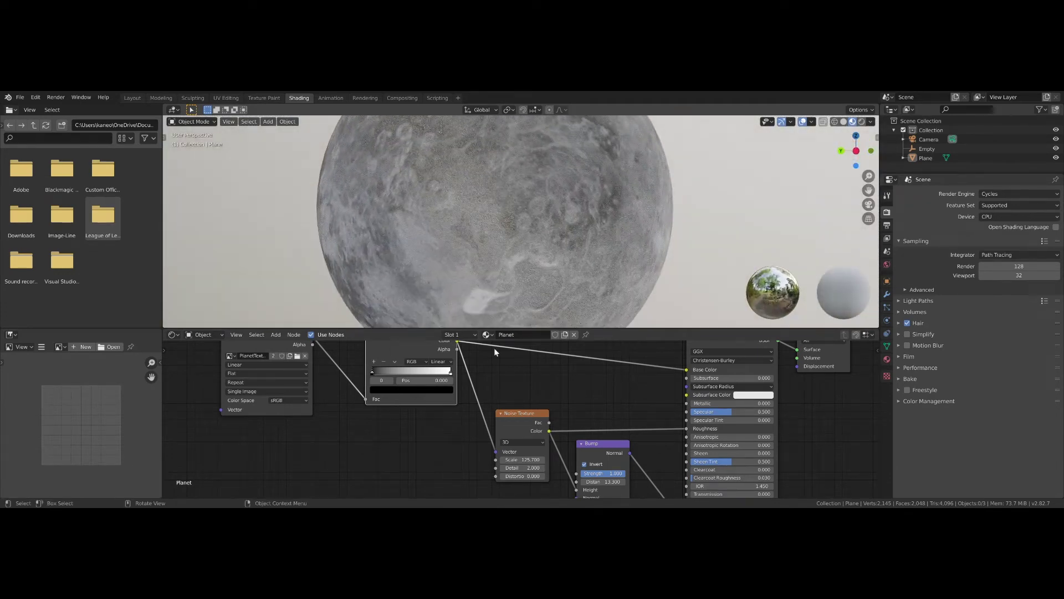
Step: Move the ColorRamp's black stop to position 0.218 to darken more of the planet
{"action": "middle_click_drag", "start_coordinate": [428, 340], "coordinate": [440, 366]}
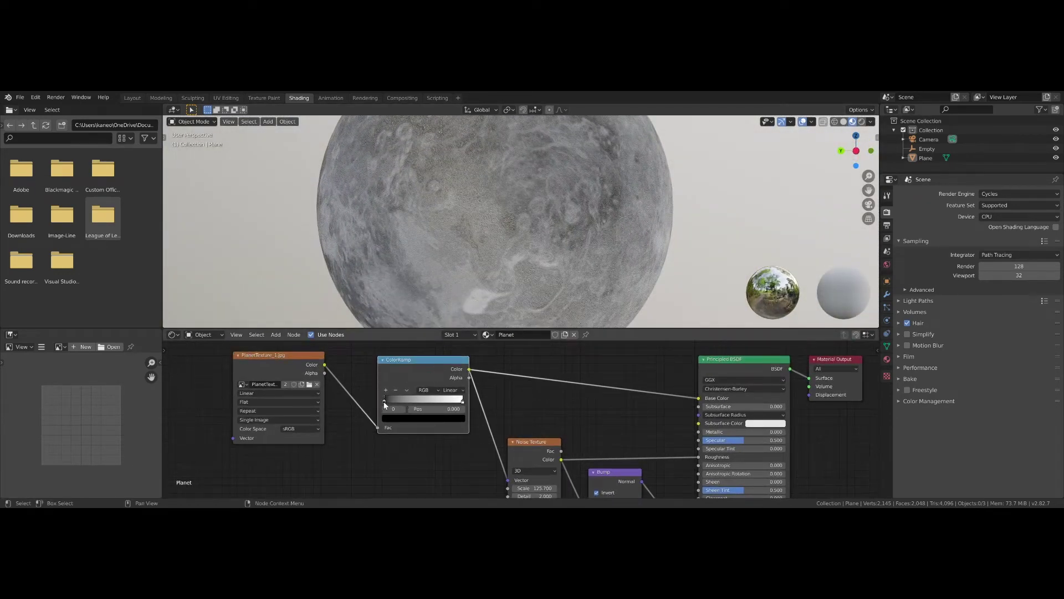
{"action": "left_click_drag", "start_coordinate": [384, 400], "coordinate": [403, 400]}
{"action": "scroll", "coordinate": [560, 185], "scroll_direction": "down", "scroll_amount": 2}
{"action": "middle_click_drag", "start_coordinate": [560, 185], "coordinate": [458, 244]}
{"action": "scroll", "coordinate": [546, 231], "scroll_direction": "up", "scroll_amount": 3}
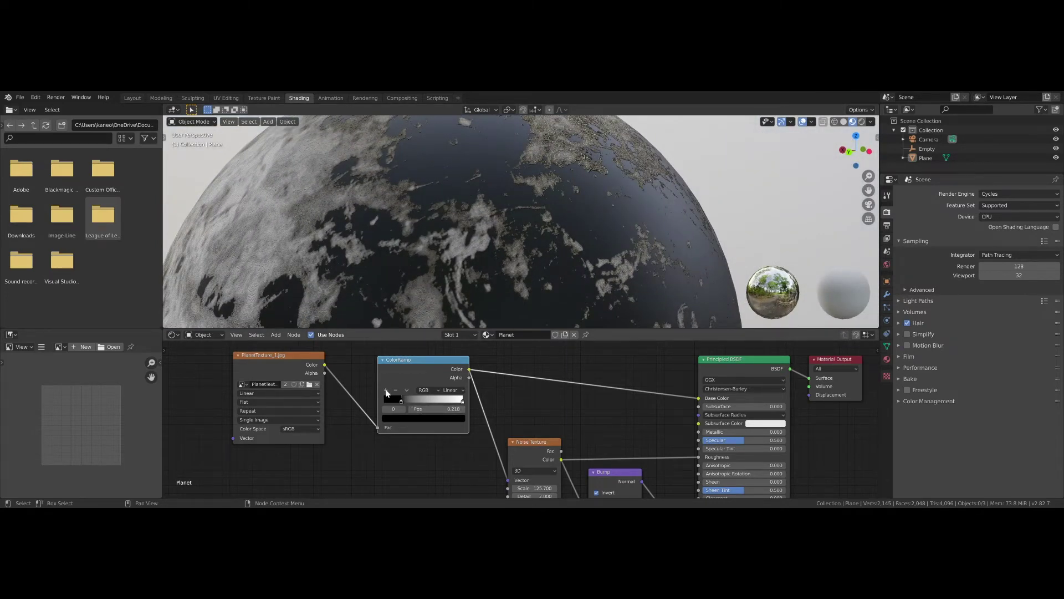
Step: Add a middle stop to the ColorRamp and colour it orange-red with saturation 0.673 and value 0.735
{"action": "left_click", "coordinate": [386, 390]}
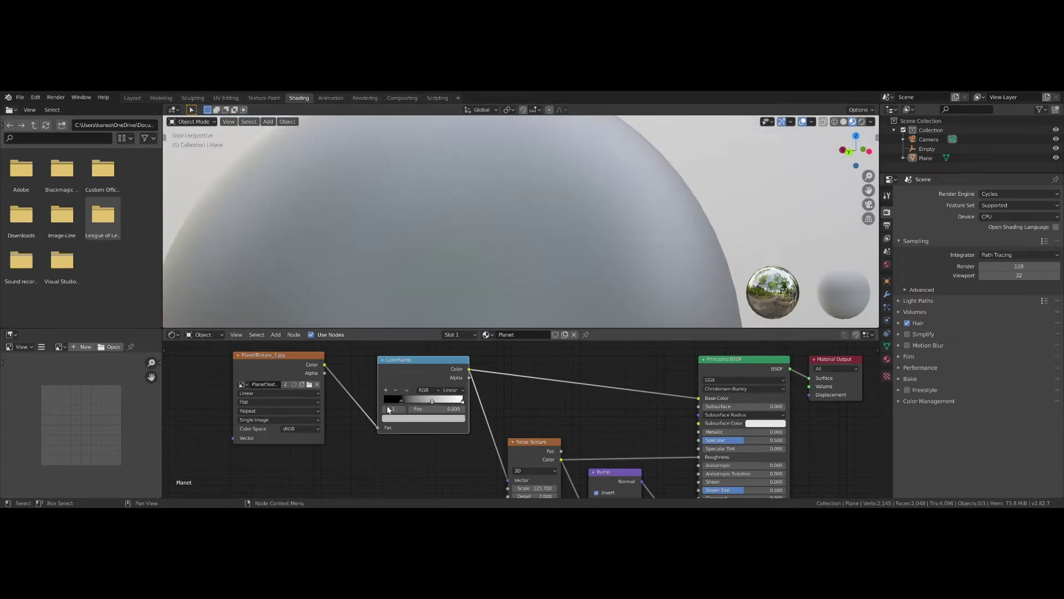
{"action": "left_click", "coordinate": [416, 421]}
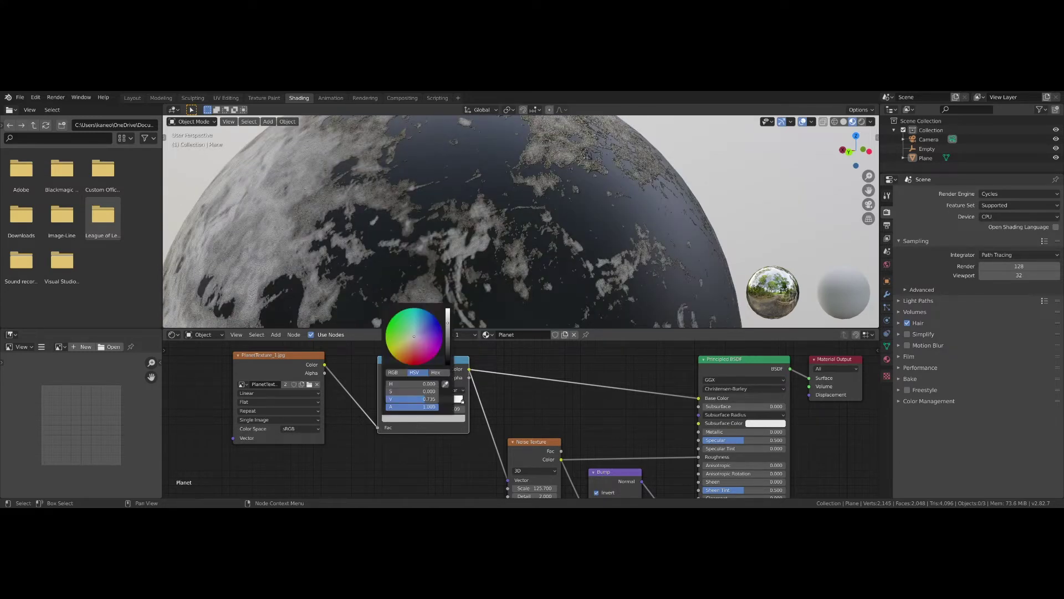
{"action": "left_click_drag", "start_coordinate": [421, 354], "coordinate": [410, 355]}
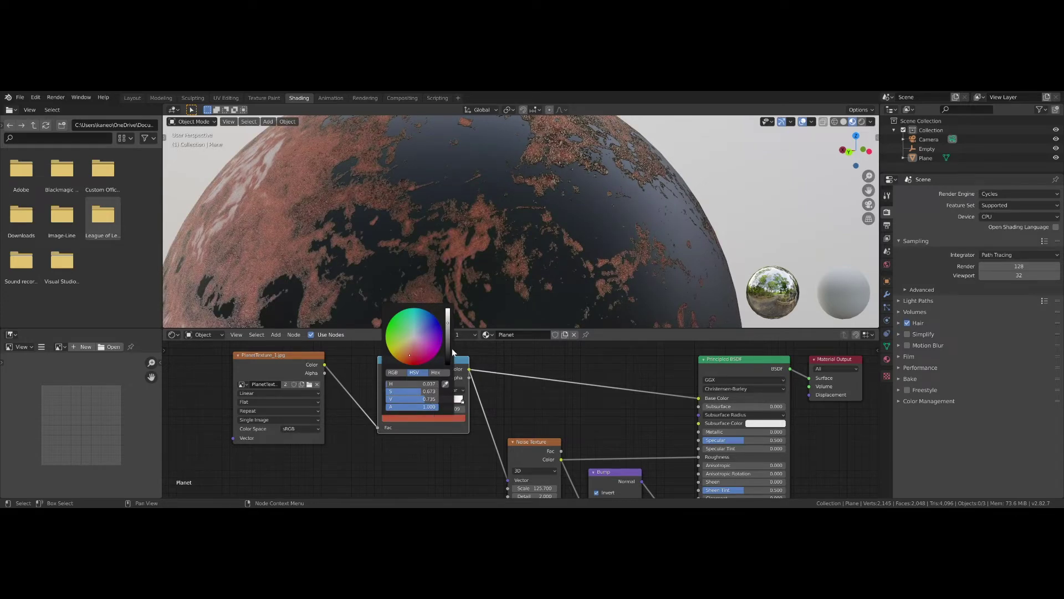
{"action": "scroll", "coordinate": [491, 274], "scroll_direction": "down", "scroll_amount": 6}
{"action": "middle_click_drag", "start_coordinate": [483, 260], "coordinate": [541, 261]}
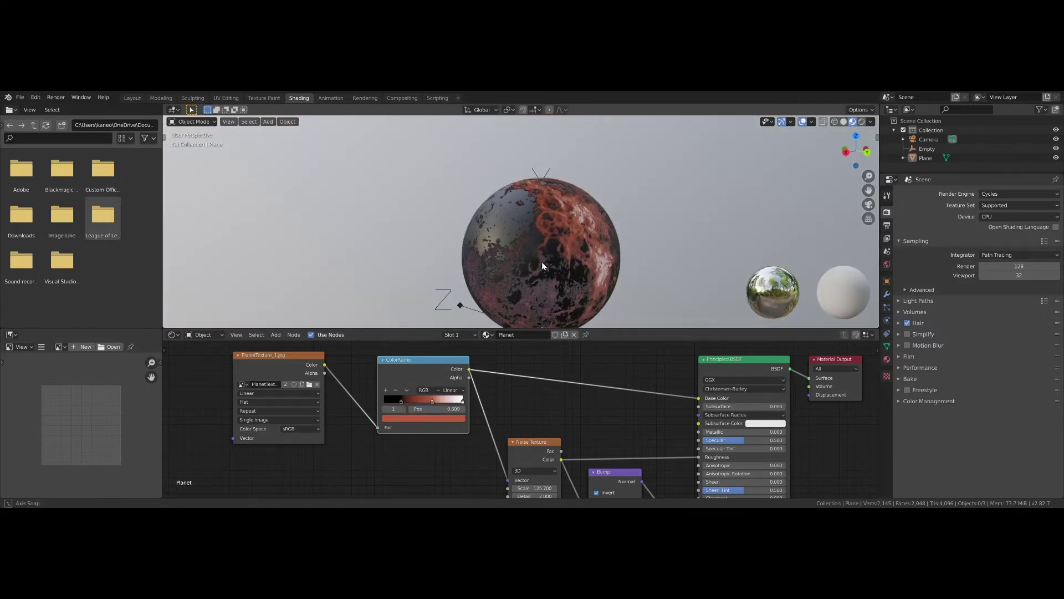
Step: Recolour the ColorRamp's black stop to dark blue
{"action": "left_click", "coordinate": [401, 399]}
{"action": "left_click", "coordinate": [410, 418]}
{"action": "left_click_drag", "start_coordinate": [447, 349], "coordinate": [431, 324]}
{"action": "scroll", "coordinate": [636, 232], "scroll_direction": "up", "scroll_amount": 5}
{"action": "middle_click_drag", "start_coordinate": [636, 232], "coordinate": [605, 230]}
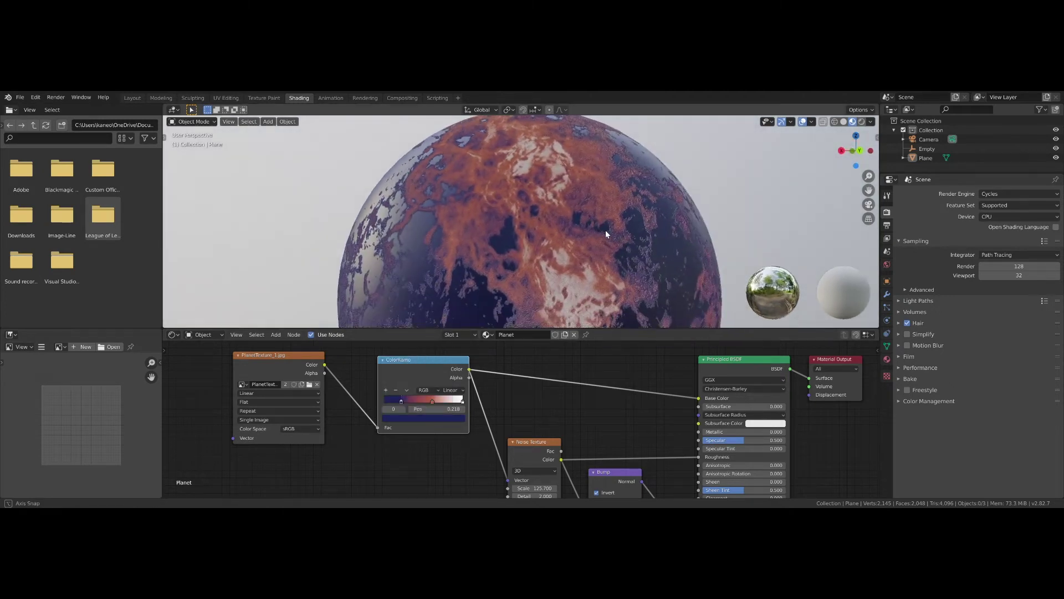
Step: Recolour the ColorRamp's middle stop to dark green with hue 0.331 and value 0.411
{"action": "left_click", "coordinate": [432, 400]}
{"action": "left_click", "coordinate": [427, 418]}
{"action": "left_click", "coordinate": [387, 334]}
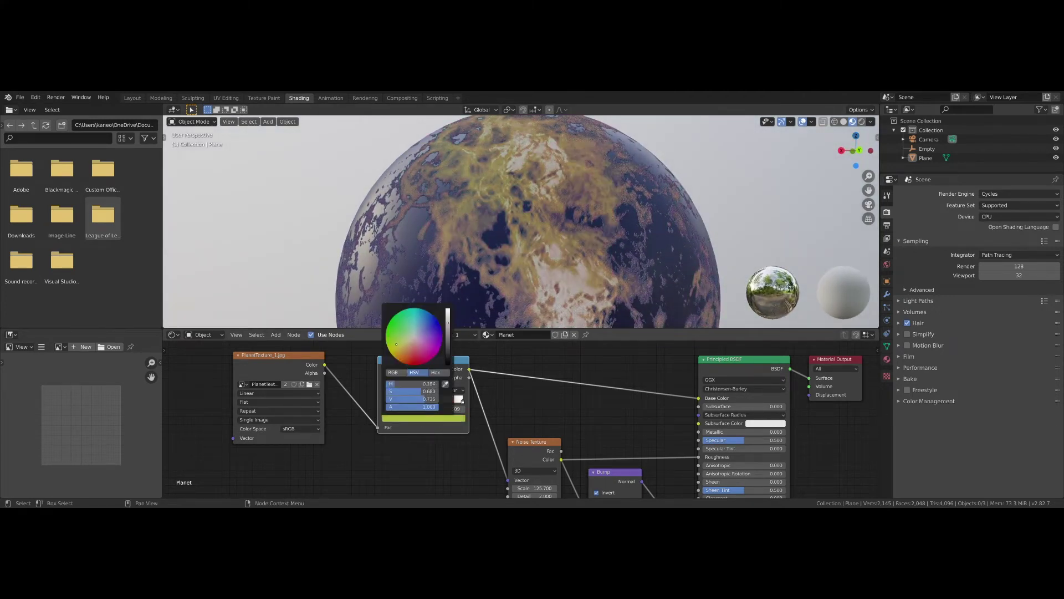
{"action": "left_click_drag", "start_coordinate": [447, 351], "coordinate": [447, 343]}
{"action": "left_click", "coordinate": [402, 331]}
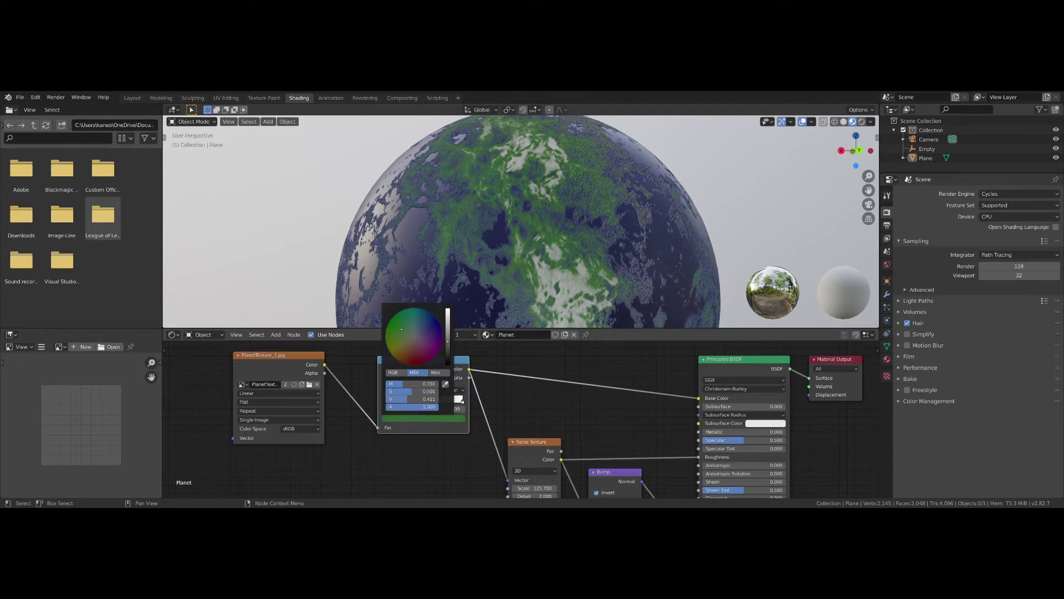
{"action": "scroll", "coordinate": [576, 236], "scroll_direction": "down", "scroll_amount": 5}
{"action": "middle_click_drag", "start_coordinate": [573, 232], "coordinate": [490, 327]}
{"action": "scroll", "coordinate": [527, 232], "scroll_direction": "up", "scroll_amount": 4}
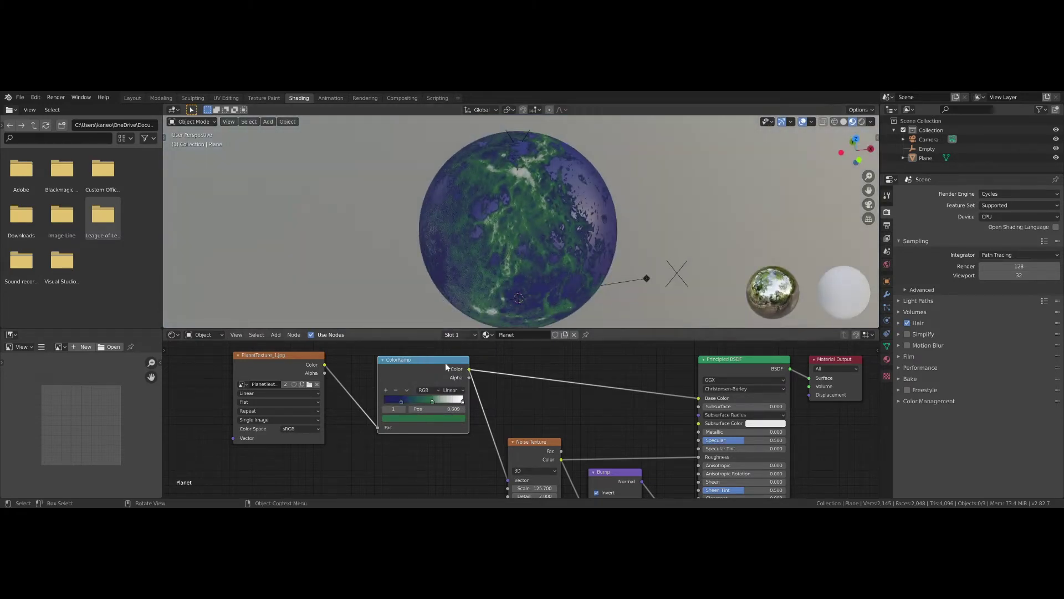
Step: Slide the ColorRamp's blue stop toward the green stop and back near the start to vary the planet's blue coverage
{"action": "left_click_drag", "start_coordinate": [401, 400], "coordinate": [430, 402]}
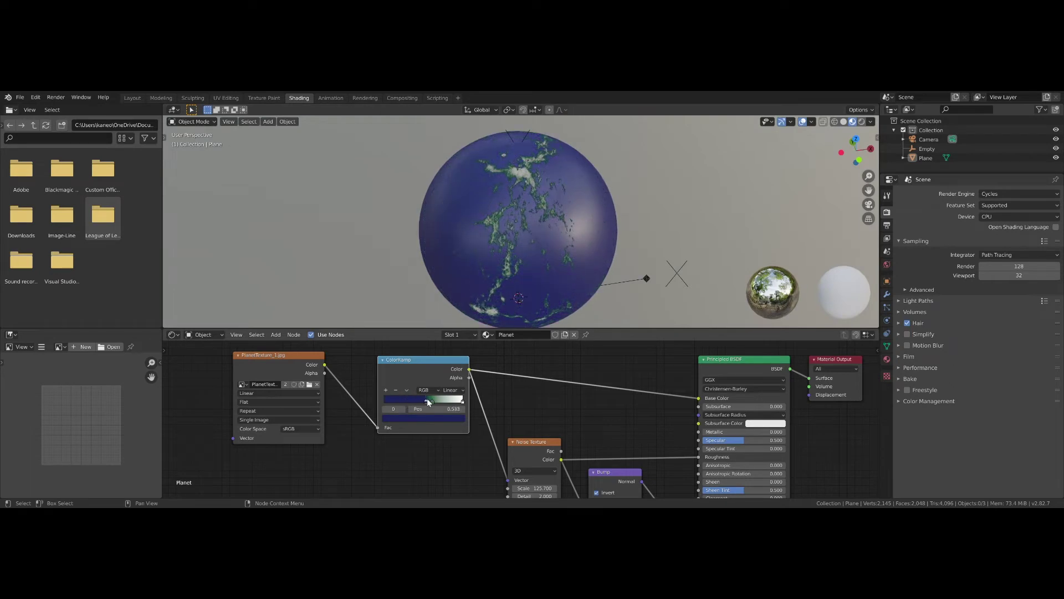
{"action": "scroll", "coordinate": [528, 211], "scroll_direction": "up", "scroll_amount": 2}
{"action": "middle_click_drag", "start_coordinate": [529, 211], "coordinate": [349, 245]}
{"action": "scroll", "coordinate": [396, 218], "scroll_direction": "down", "scroll_amount": 2}
{"action": "left_click_drag", "start_coordinate": [431, 400], "coordinate": [390, 398]}
{"action": "middle_click_drag", "start_coordinate": [492, 250], "coordinate": [397, 224]}
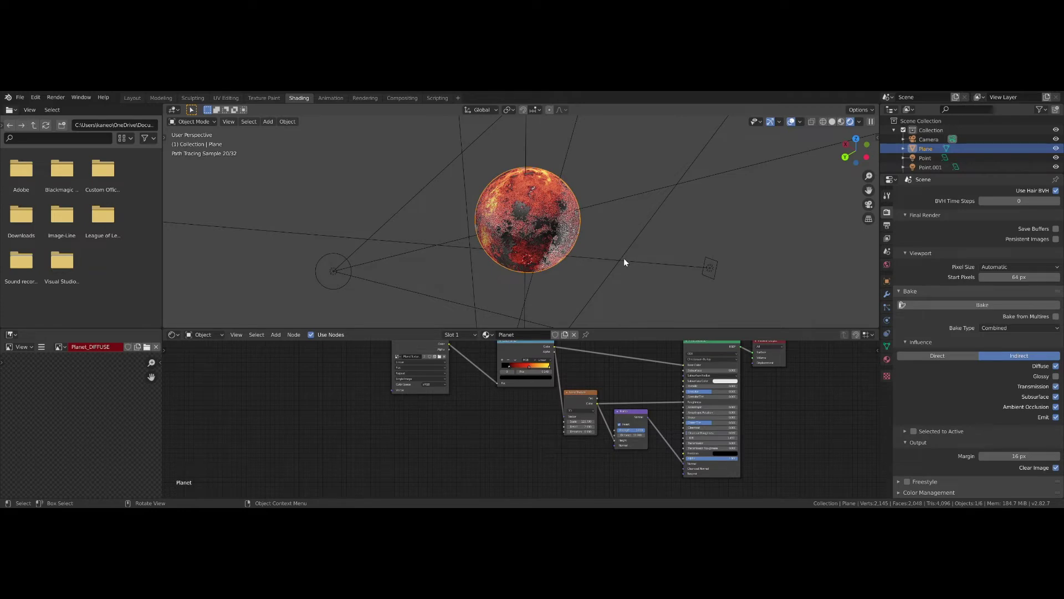
Step: Examine the lit red planet in the rendered view, and look over its mesh and surrounding lights in the Modeling workspace
{"action": "middle_click_drag", "start_coordinate": [623, 258], "coordinate": [598, 254]}
{"action": "scroll", "coordinate": [571, 251], "scroll_direction": "up", "scroll_amount": 5}
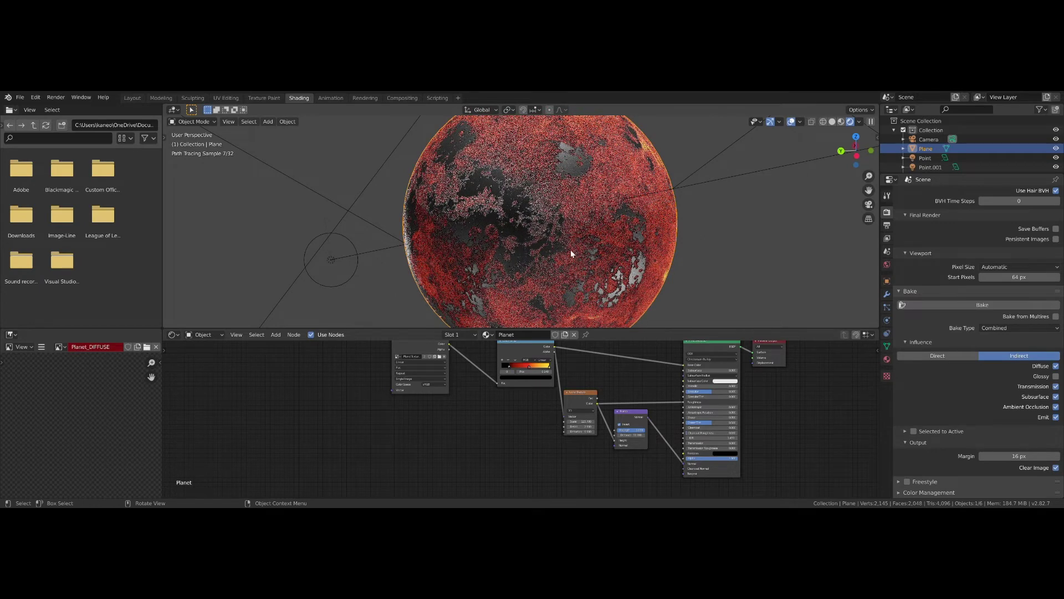
{"action": "middle_click_drag", "start_coordinate": [564, 250], "coordinate": [543, 247]}
{"action": "scroll", "coordinate": [532, 244], "scroll_direction": "down", "scroll_amount": 5}
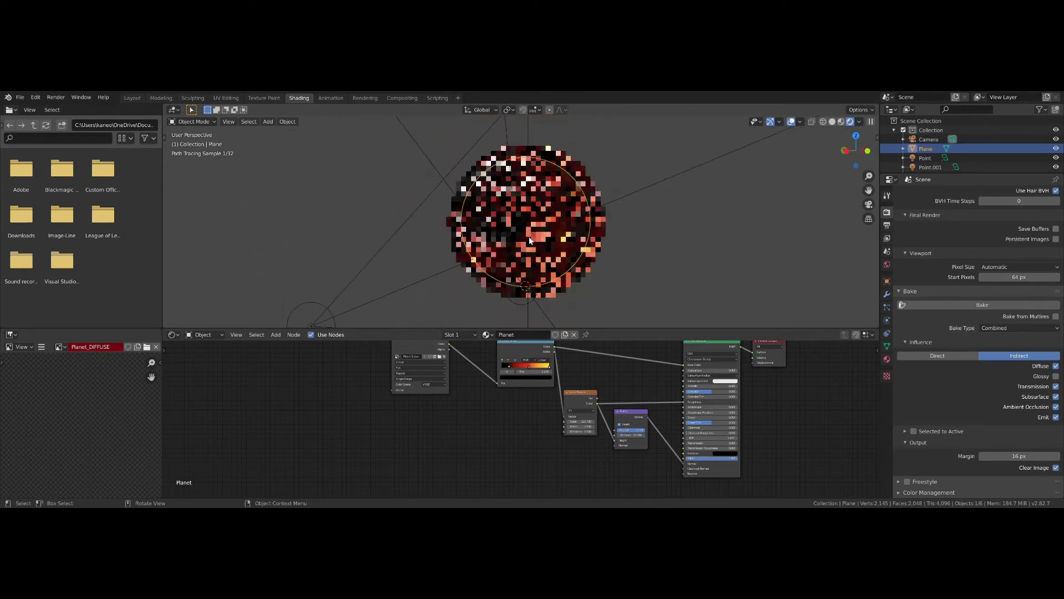
{"action": "left_click", "coordinate": [160, 98]}
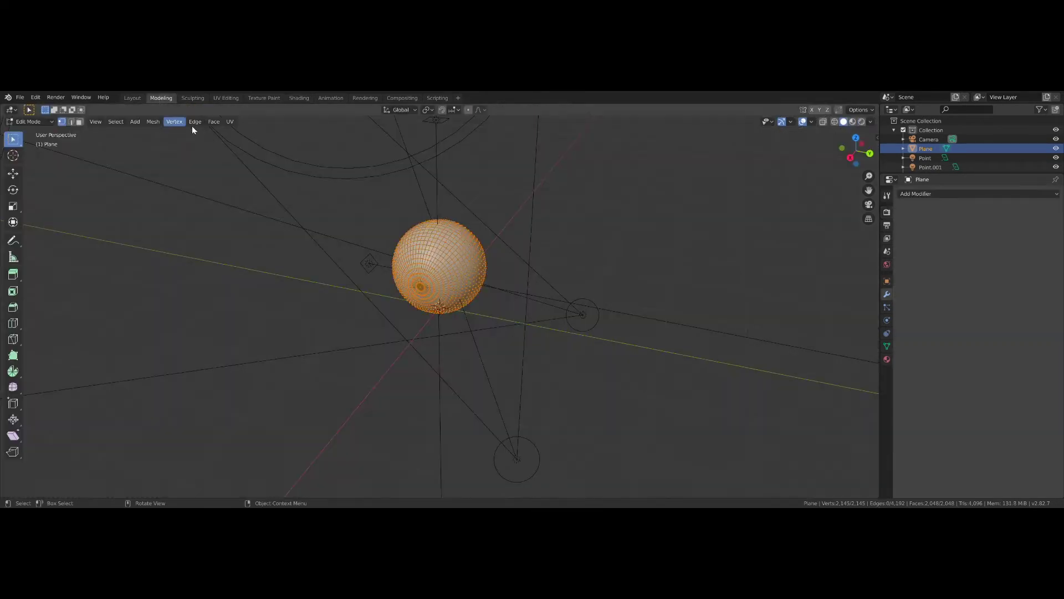
{"action": "middle_click_drag", "start_coordinate": [464, 220], "coordinate": [392, 283]}
{"action": "middle_click_drag", "start_coordinate": [463, 290], "coordinate": [257, 114]}
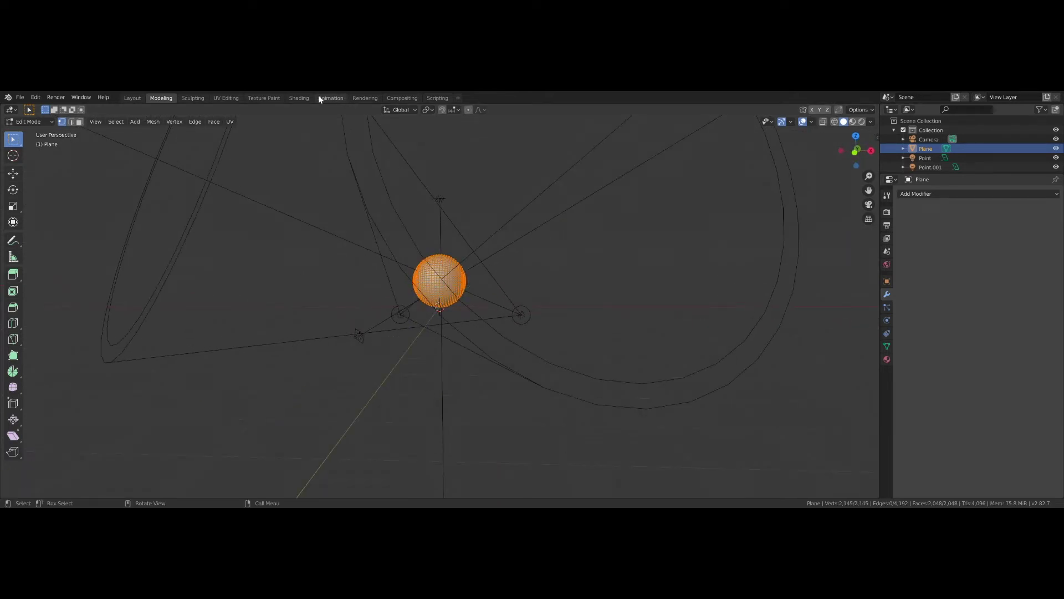
Step: Display the planet in Material Preview and in Rendered shading to compare how its material looks
{"action": "key", "text": "z"}
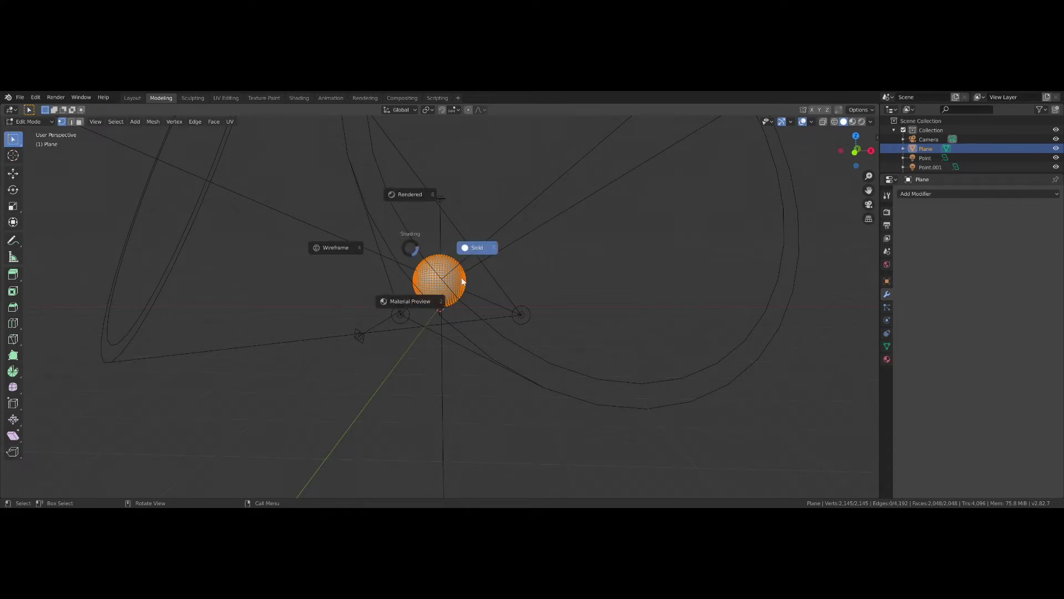
{"action": "left_click", "coordinate": [418, 307]}
{"action": "middle_click_drag", "start_coordinate": [418, 309], "coordinate": [440, 304]}
{"action": "scroll", "coordinate": [441, 303], "scroll_direction": "up", "scroll_amount": 4}
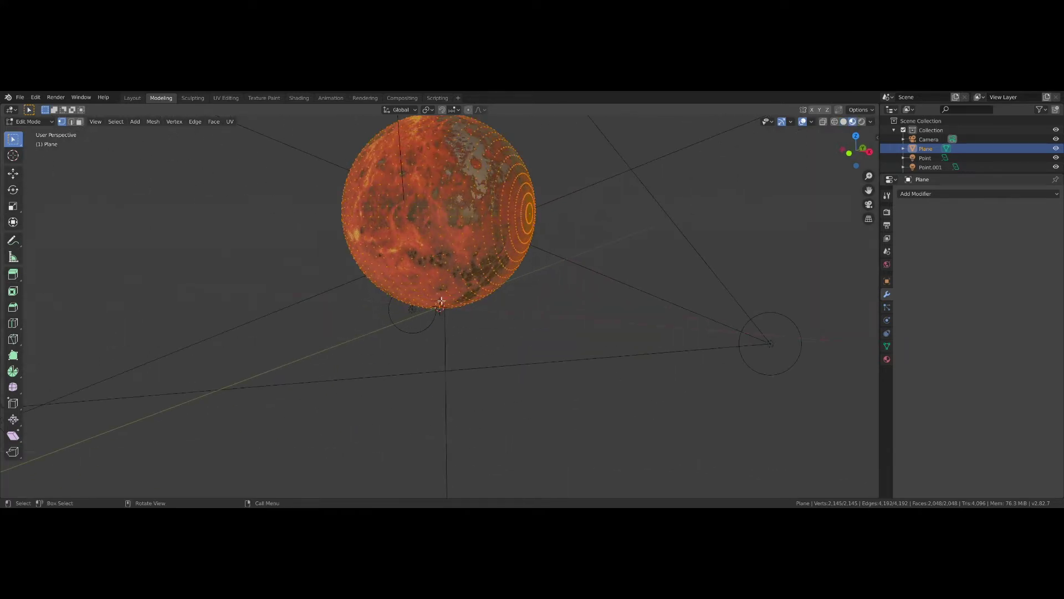
{"action": "key", "text": "z"}
{"action": "left_click", "coordinate": [450, 245]}
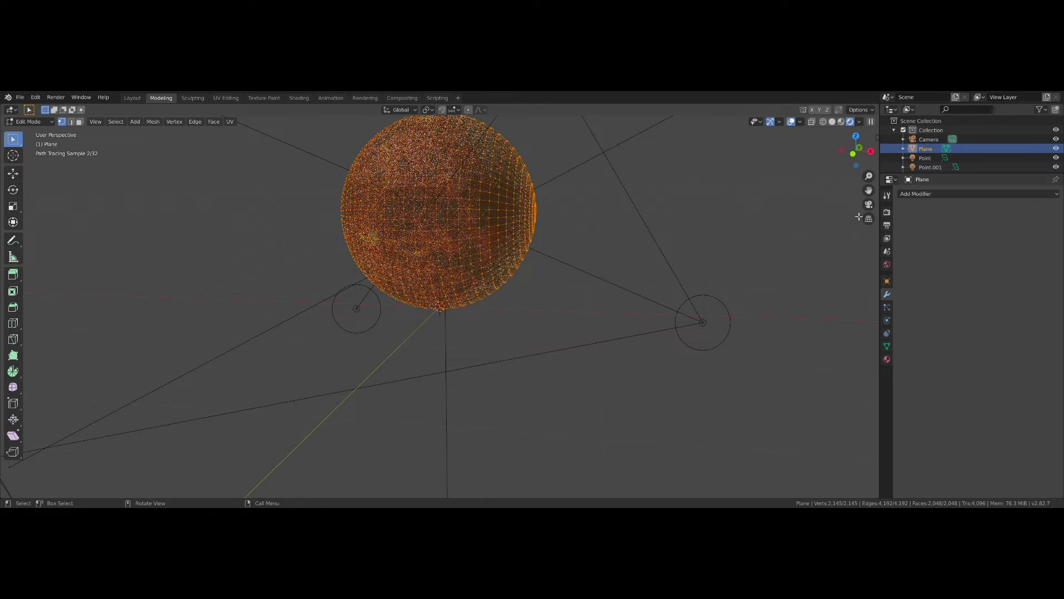
Step: Set the render performance tile size to 4096 in both X and Y
{"action": "left_click", "coordinate": [887, 214]}
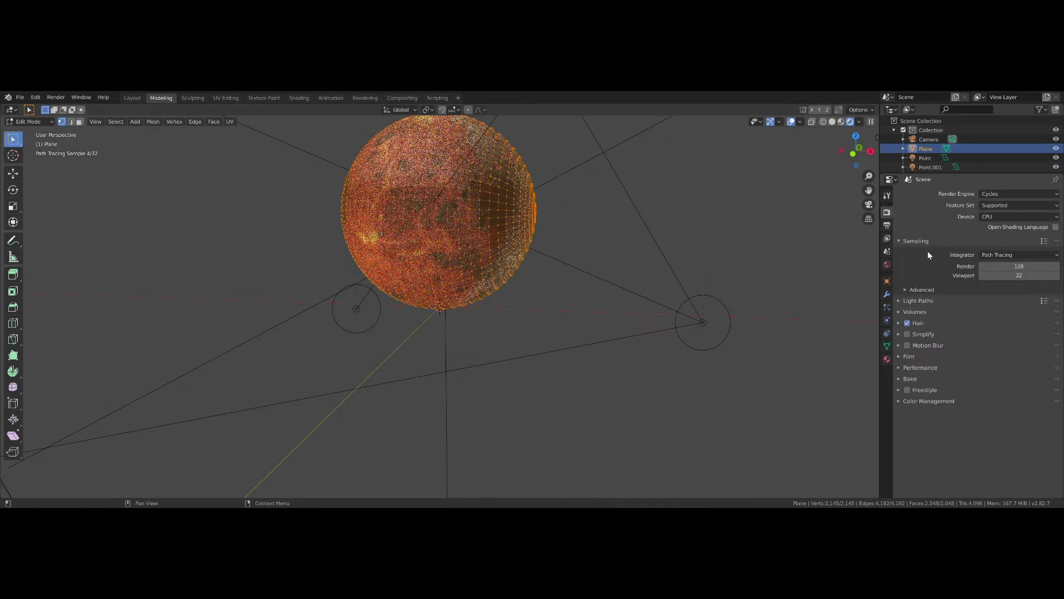
{"action": "left_click", "coordinate": [898, 367]}
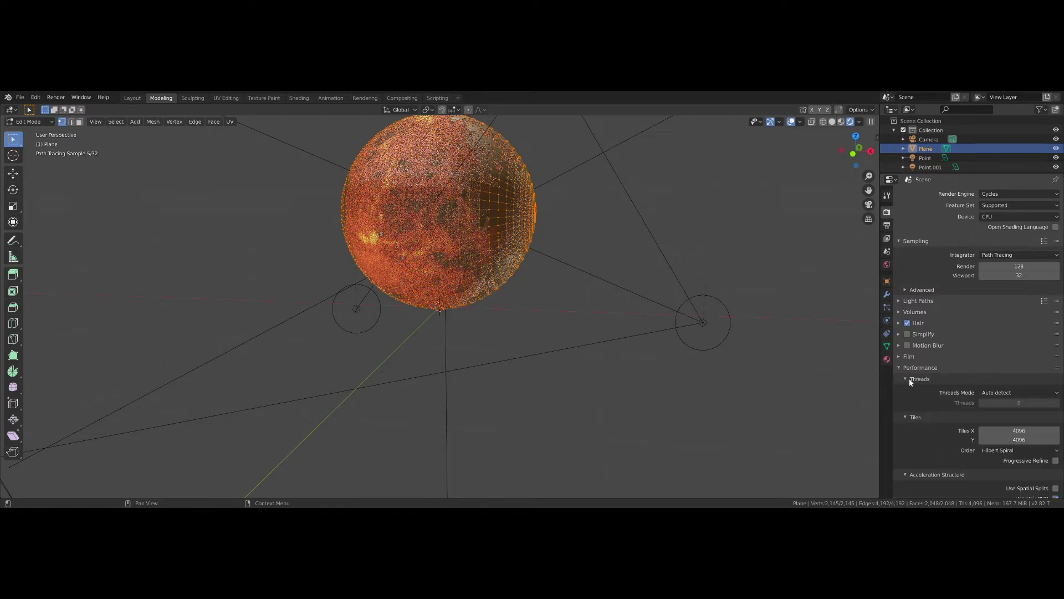
{"action": "left_click", "coordinate": [1030, 432]}
{"action": "key", "text": "Return"}
{"action": "left_click", "coordinate": [1031, 441]}
{"action": "key", "text": "Return"}
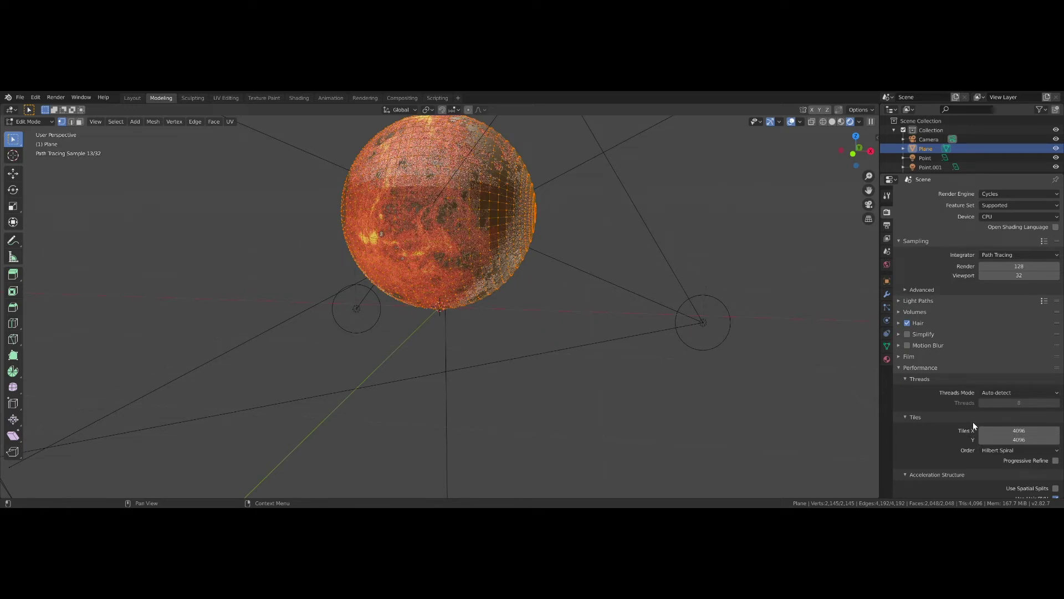
Step: Return to the Shading workspace and add an unconnected Image Texture node below the planet texture node
{"action": "left_click", "coordinate": [298, 99]}
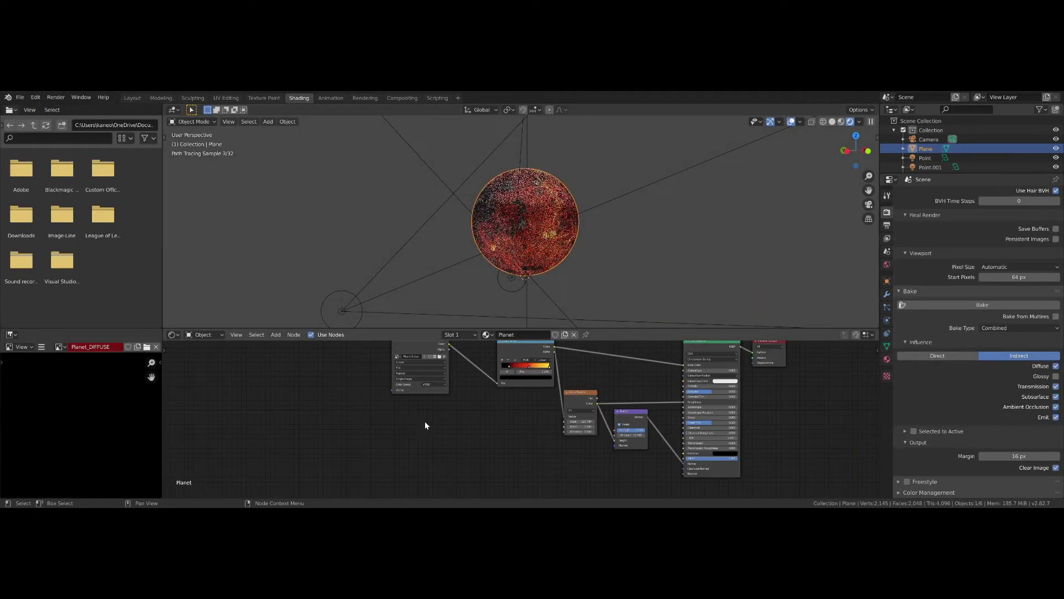
{"action": "key", "text": "shift+a"}
{"action": "mouse_move", "coordinate": [417, 424]}
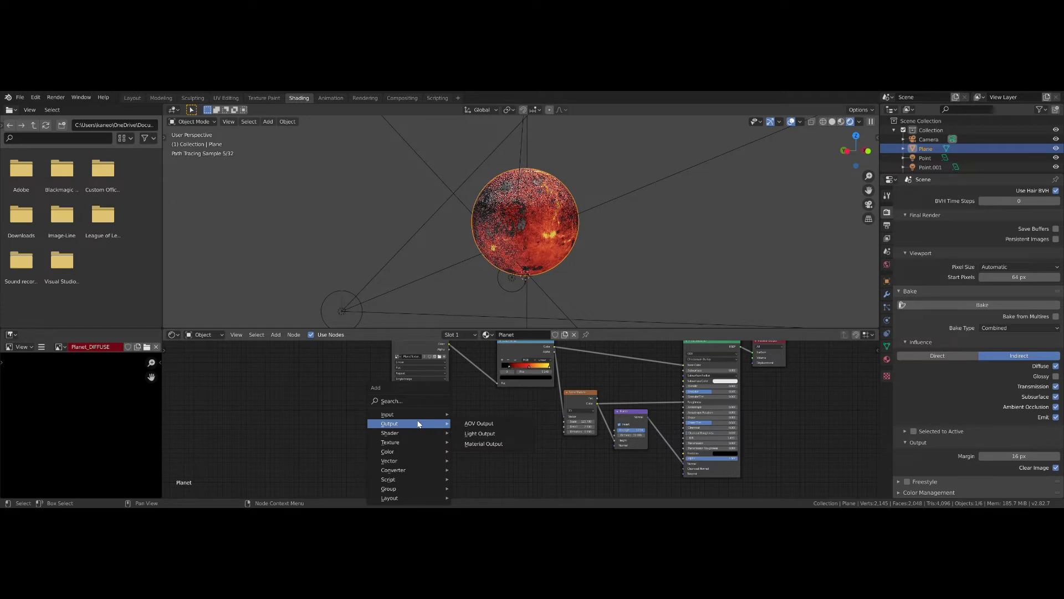
{"action": "left_click", "coordinate": [423, 400]}
{"action": "type", "text": "image"}
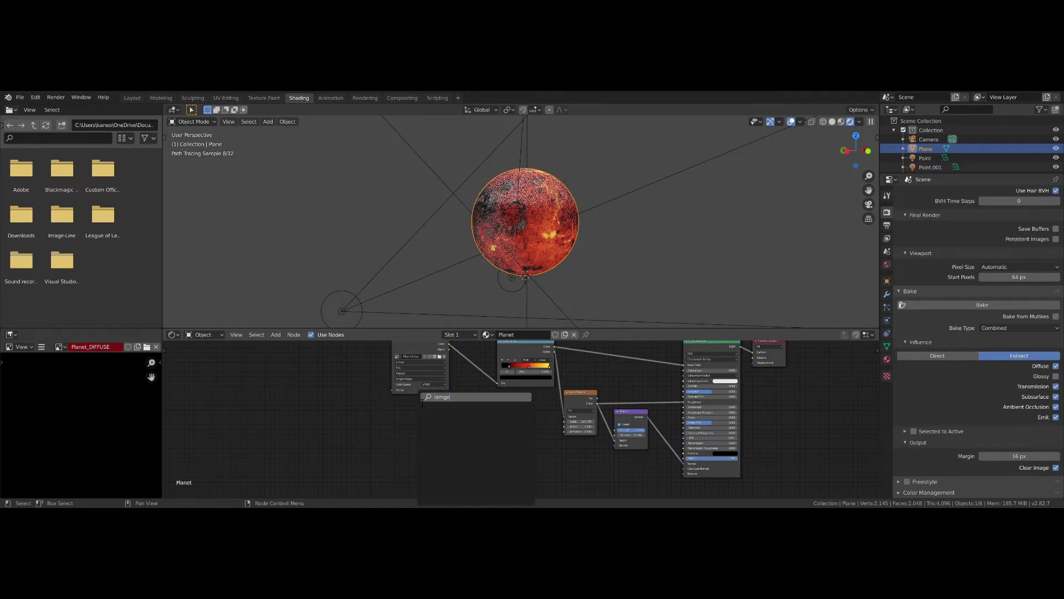
{"action": "key", "text": "Return"}
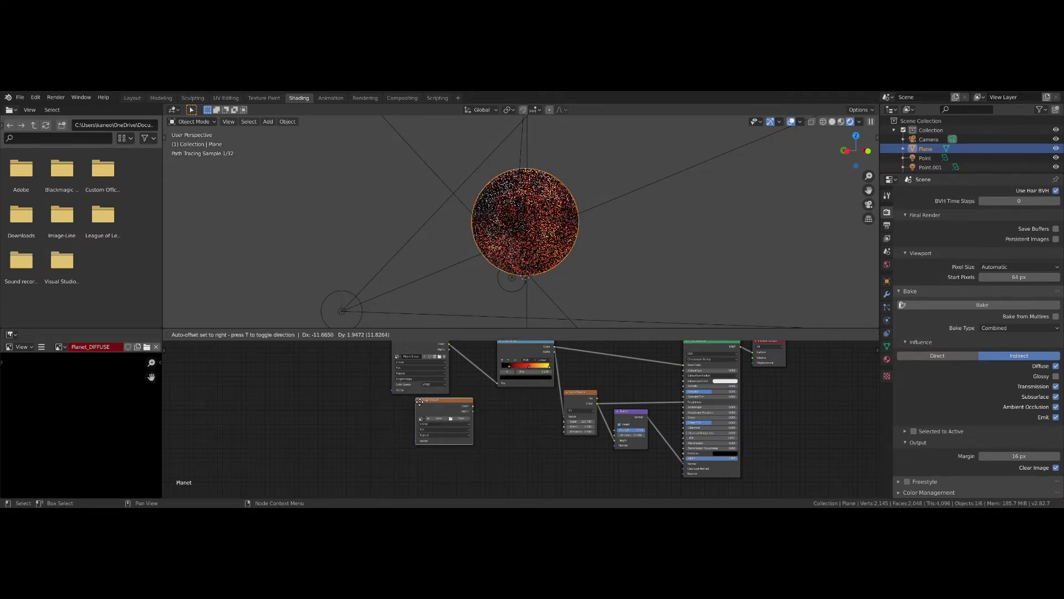
{"action": "left_click", "coordinate": [332, 427]}
{"action": "scroll", "coordinate": [332, 428], "scroll_direction": "up", "scroll_amount": 4}
{"action": "middle_click_drag", "start_coordinate": [329, 427], "coordinate": [664, 435]}
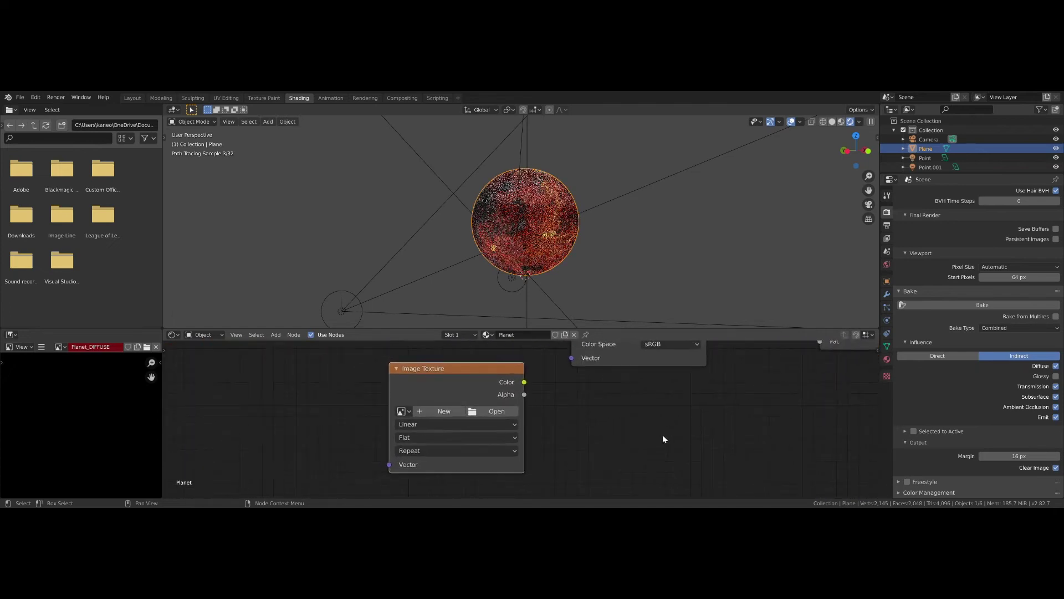
Step: Create a blank 4096 x 4096 px image named Planet_NORMAL in the new Image Texture node
{"action": "left_click", "coordinate": [433, 411]}
{"action": "type", "text": "Planet_NORMAL"}
{"action": "left_click", "coordinate": [470, 453]}
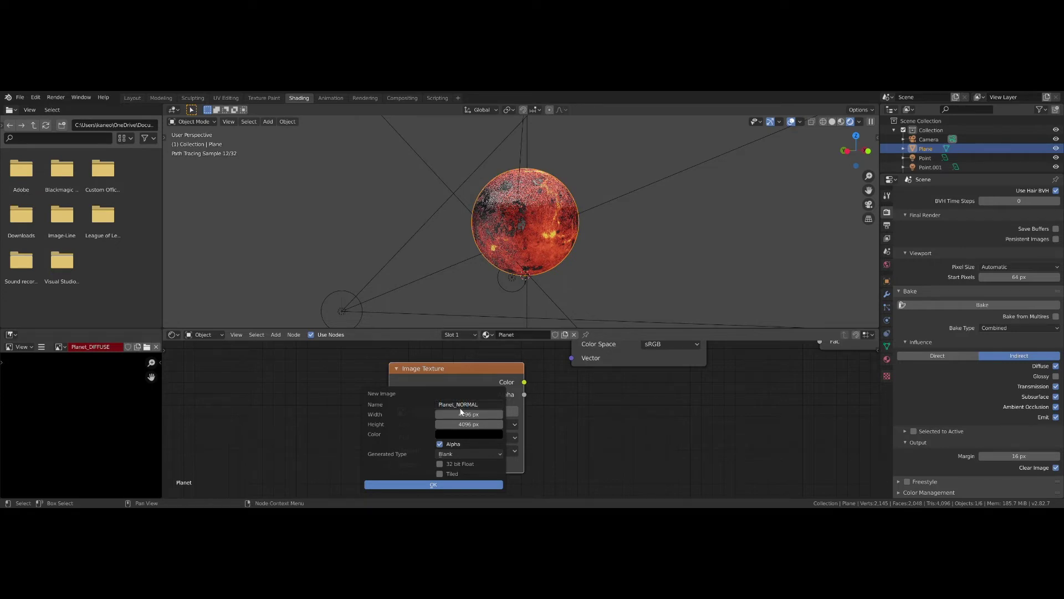
{"action": "left_click", "coordinate": [434, 485]}
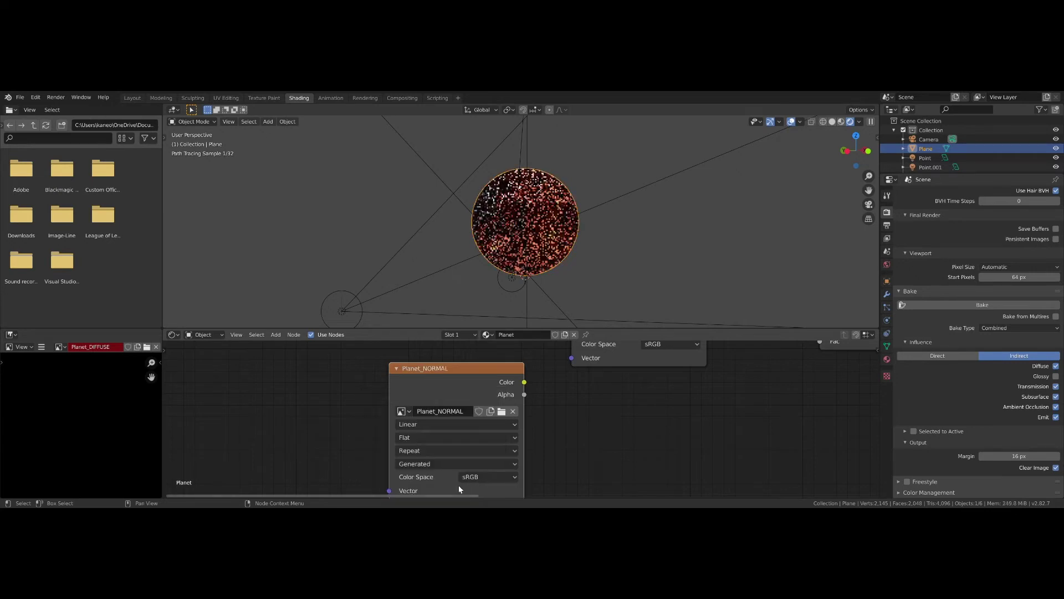
{"action": "scroll", "coordinate": [676, 389], "scroll_direction": "down", "scroll_amount": 2}
{"action": "middle_click_drag", "start_coordinate": [676, 389], "coordinate": [580, 412]}
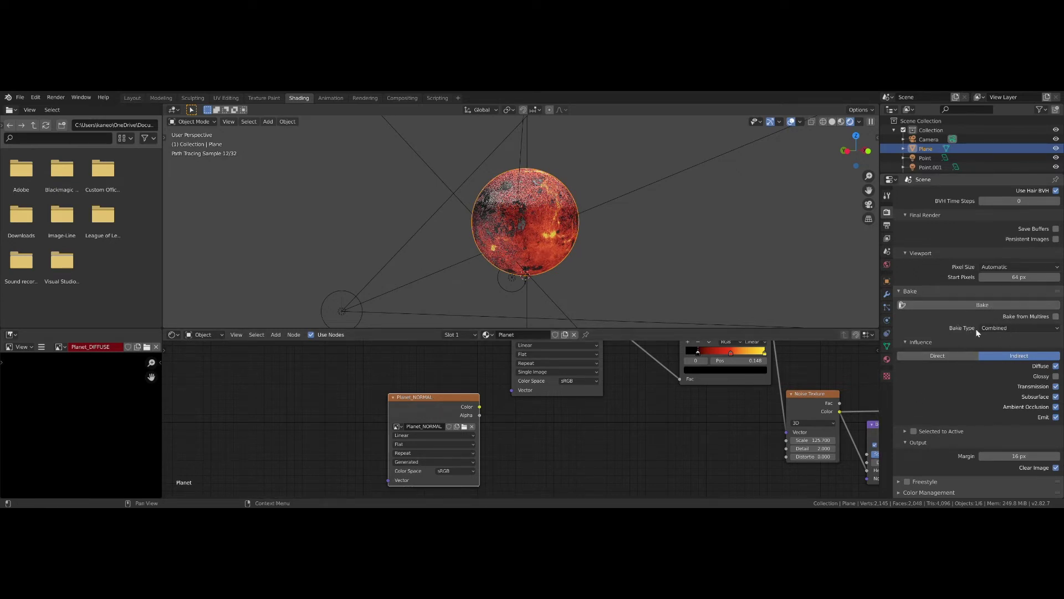
Step: Set the bake type to Normal and bake the planet's normal map into the Planet_NORMAL image
{"action": "left_click", "coordinate": [998, 328]}
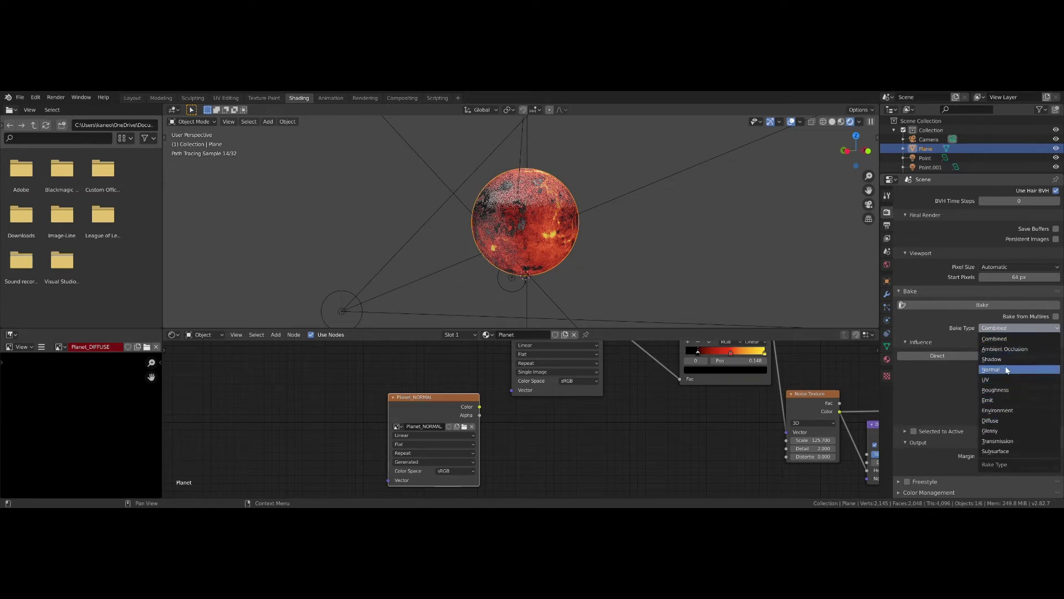
{"action": "left_click", "coordinate": [1008, 371]}
{"action": "left_click", "coordinate": [980, 338]}
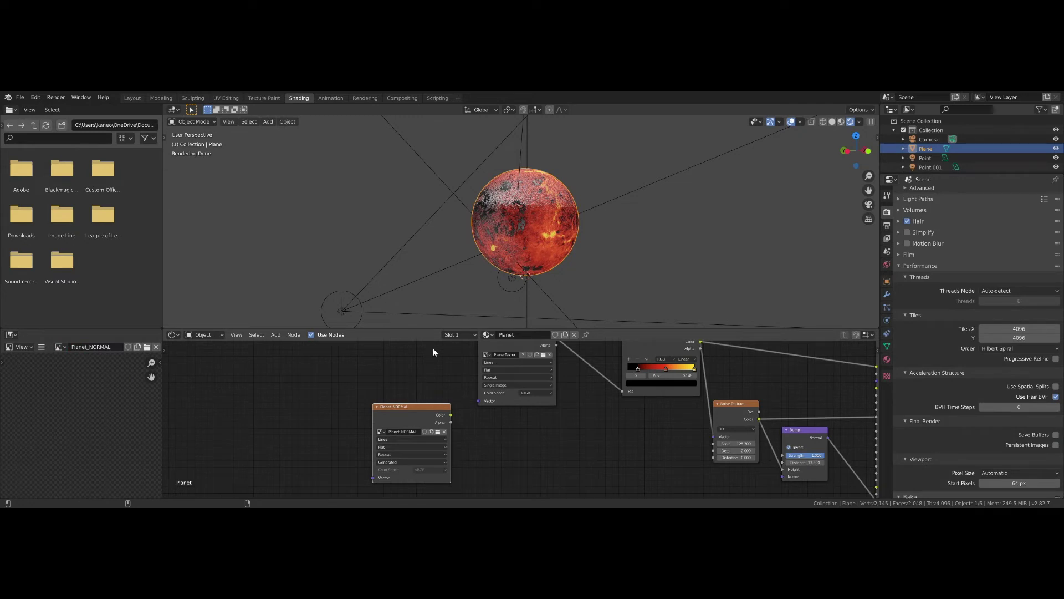
Step: Assign the Planet_DIFFUSE image to the unconnected Image Texture node and set the bake type to Combined
{"action": "left_click", "coordinate": [381, 431]}
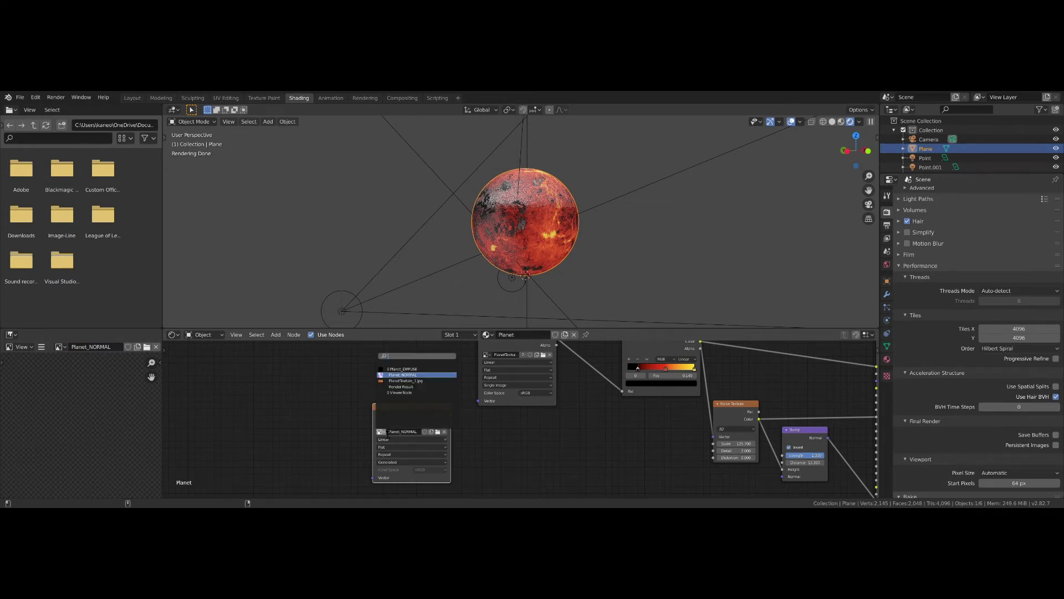
{"action": "left_click", "coordinate": [402, 369]}
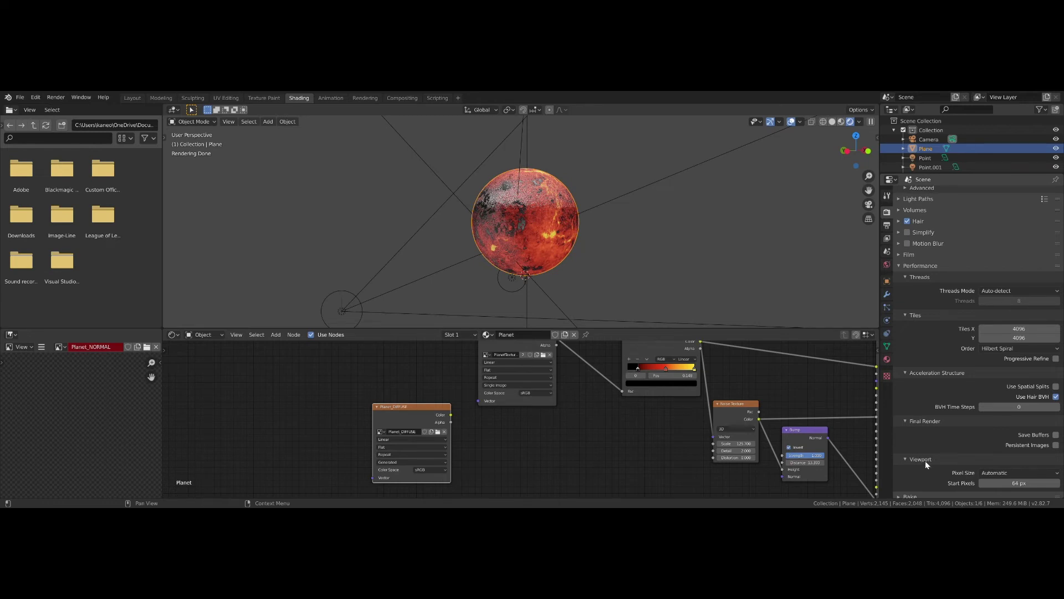
{"action": "scroll", "coordinate": [925, 469], "scroll_direction": "down", "scroll_amount": 2}
{"action": "left_click", "coordinate": [907, 472]}
{"action": "scroll", "coordinate": [941, 461], "scroll_direction": "down", "scroll_amount": 5}
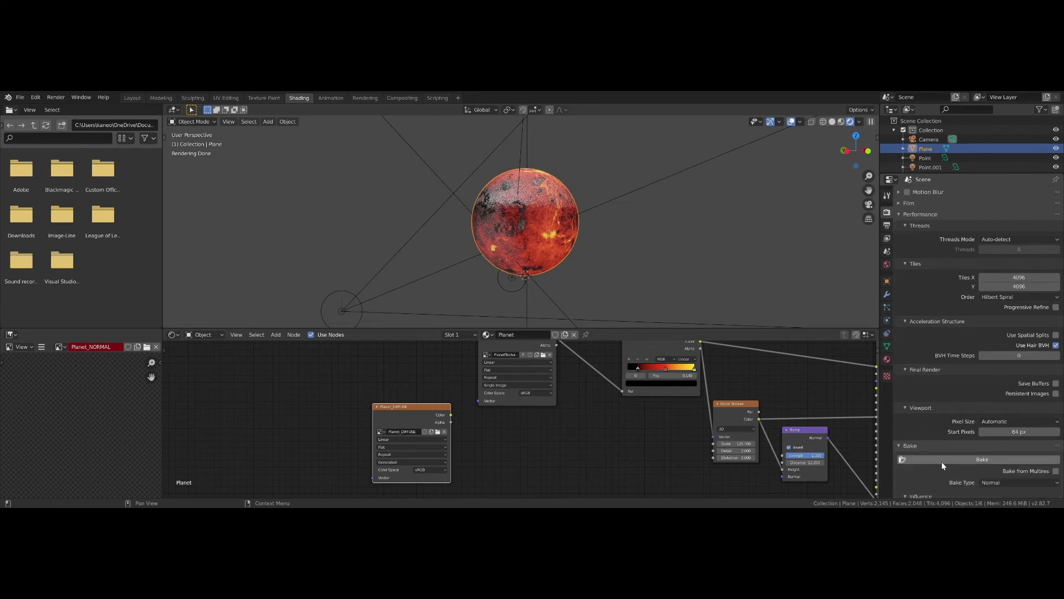
{"action": "left_click", "coordinate": [1004, 445]}
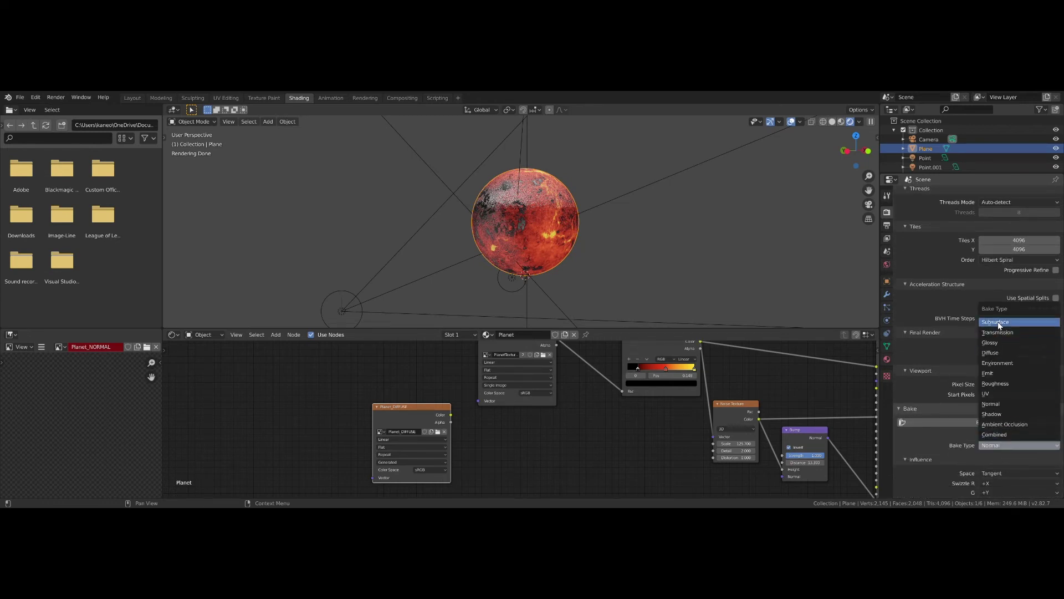
{"action": "left_click", "coordinate": [1002, 352]}
{"action": "left_click", "coordinate": [993, 445]}
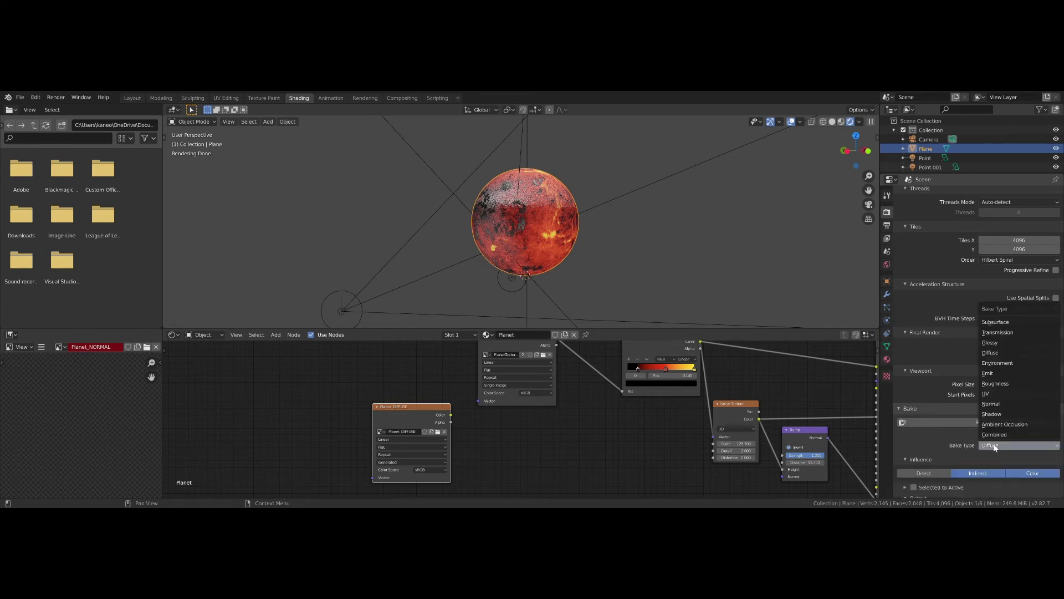
{"action": "left_click", "coordinate": [1001, 436]}
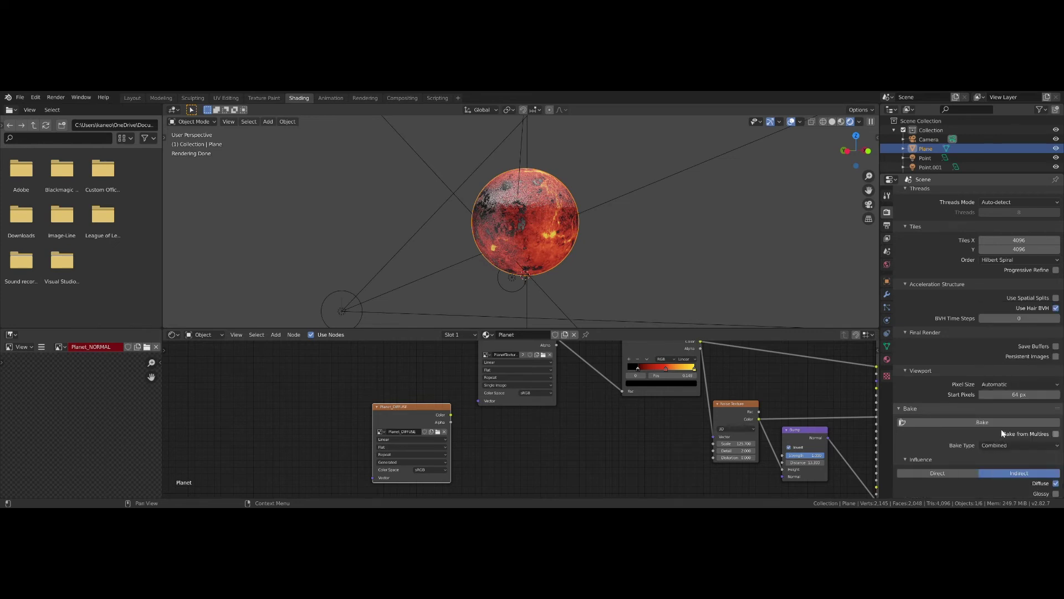
Step: Toggle the lighting contributions of the combined bake, turning Direct on and Indirect off
{"action": "scroll", "coordinate": [962, 419], "scroll_direction": "down", "scroll_amount": 3}
{"action": "left_click", "coordinate": [960, 411]}
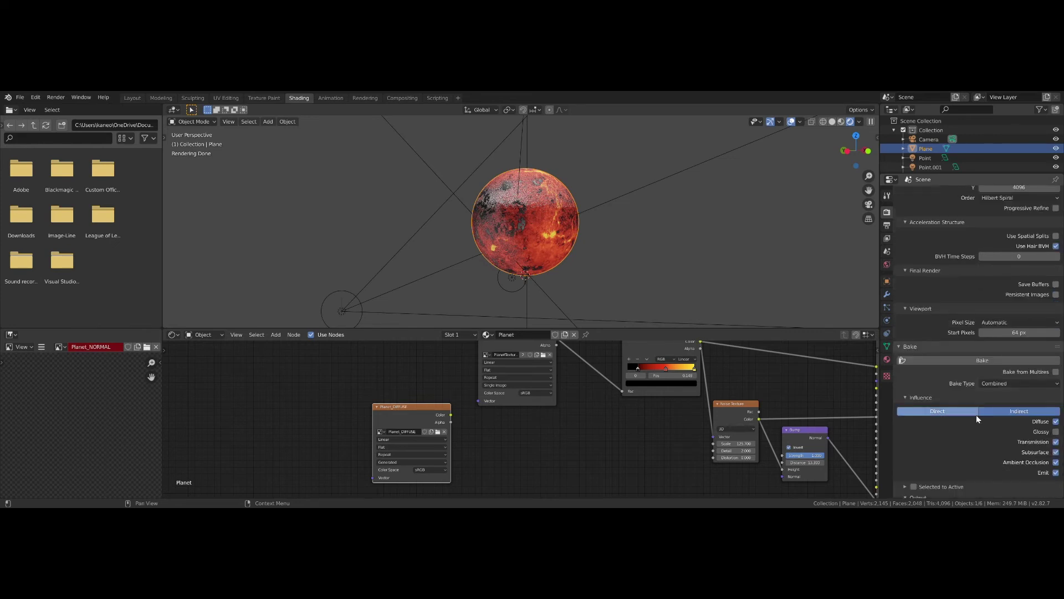
{"action": "left_click", "coordinate": [1014, 411]}
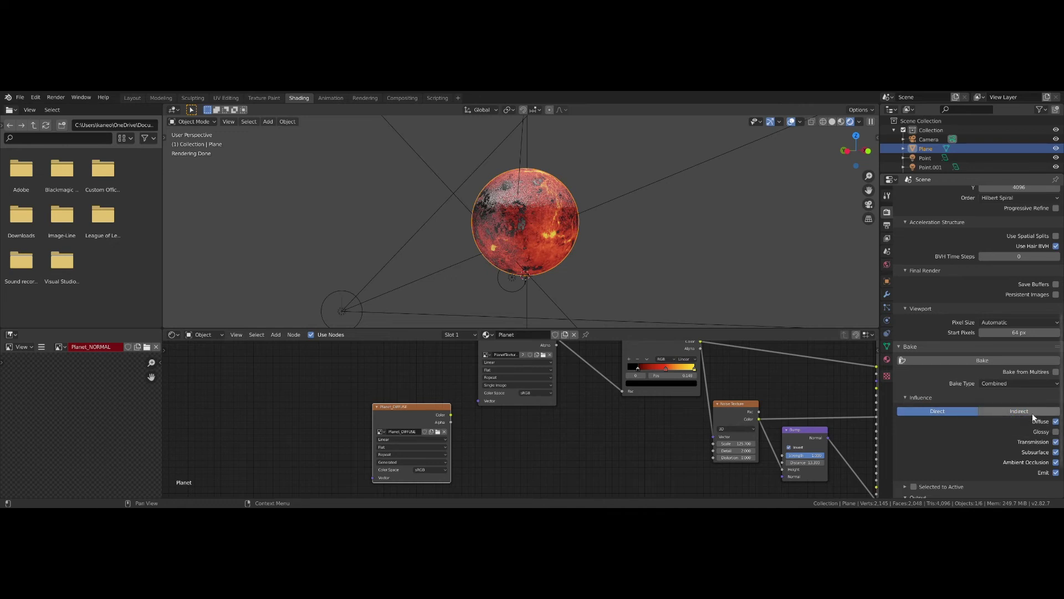
{"action": "left_click", "coordinate": [998, 411]}
{"action": "left_click", "coordinate": [976, 411]}
{"action": "left_click", "coordinate": [992, 411]}
{"action": "left_click", "coordinate": [977, 410]}
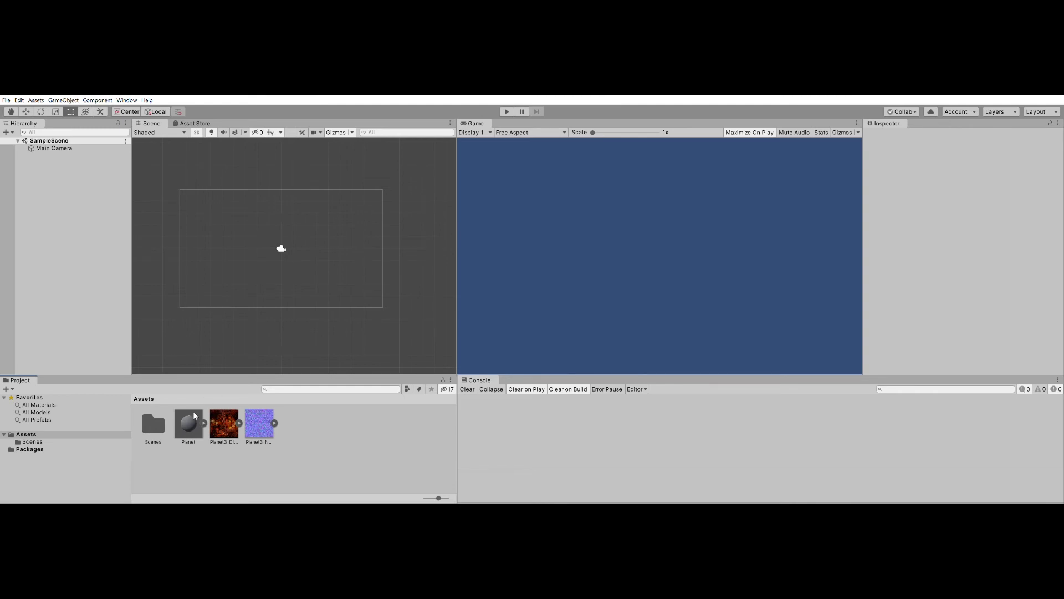
Step: Switch to Unity, place the Planet model in the sample scene and select it
{"action": "left_click_drag", "start_coordinate": [194, 416], "coordinate": [281, 300]}
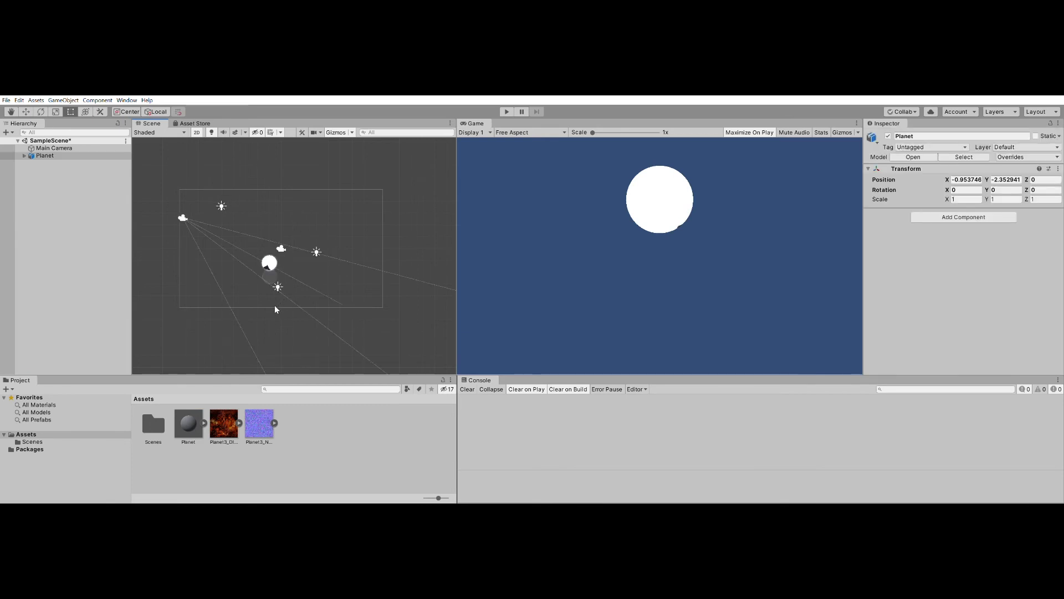
{"action": "scroll", "coordinate": [238, 284], "scroll_direction": "up", "scroll_amount": 2}
{"action": "left_click", "coordinate": [49, 156]}
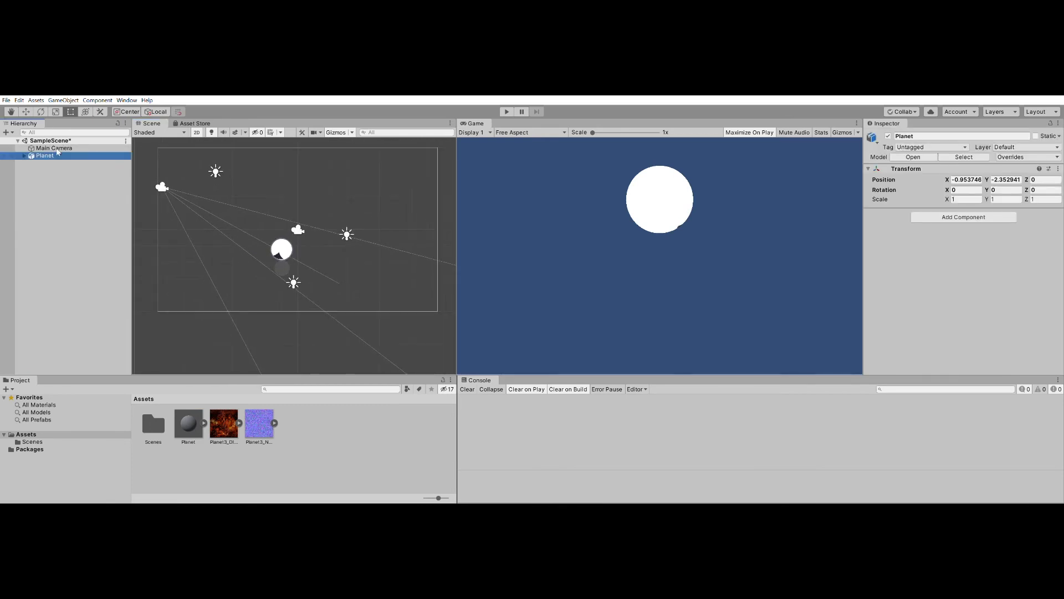
Step: Delete the imported lights, Empty and Camera from the Planet object, keeping only its Plane mesh
{"action": "left_click", "coordinate": [24, 155]}
{"action": "left_click", "coordinate": [49, 178]}
{"action": "key", "text": "Delete"}
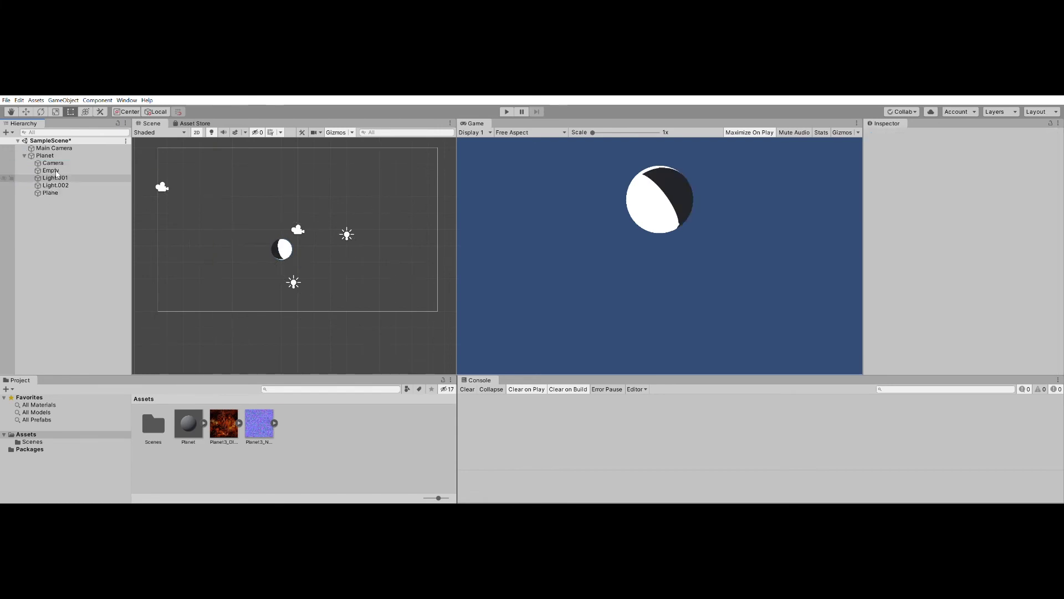
{"action": "left_click", "coordinate": [56, 177]}
{"action": "key", "text": "Delete"}
{"action": "left_click", "coordinate": [52, 170]}
{"action": "key", "text": "Delete"}
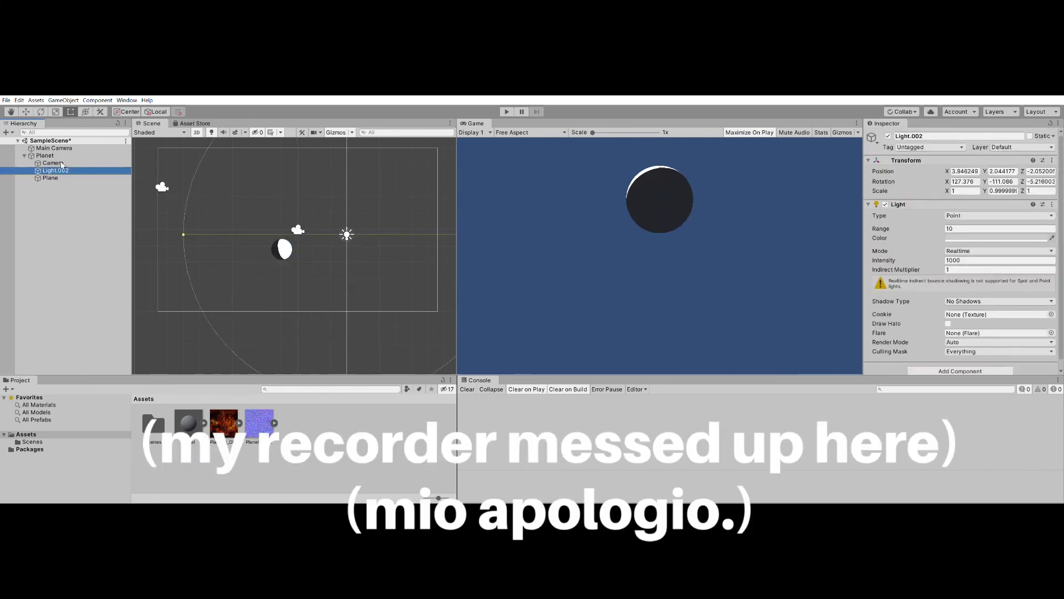
{"action": "left_click", "coordinate": [55, 170]}
{"action": "key", "text": "Delete"}
{"action": "left_click", "coordinate": [66, 161]}
{"action": "key", "text": "Delete"}
Step: Add a Directional Light to the scene to illuminate the planet
{"action": "scroll", "coordinate": [266, 244], "scroll_direction": "up", "scroll_amount": 3}
{"action": "key", "text": "q"}
{"action": "scroll", "coordinate": [311, 254], "scroll_direction": "down", "scroll_amount": 2}
{"action": "key", "text": "t"}
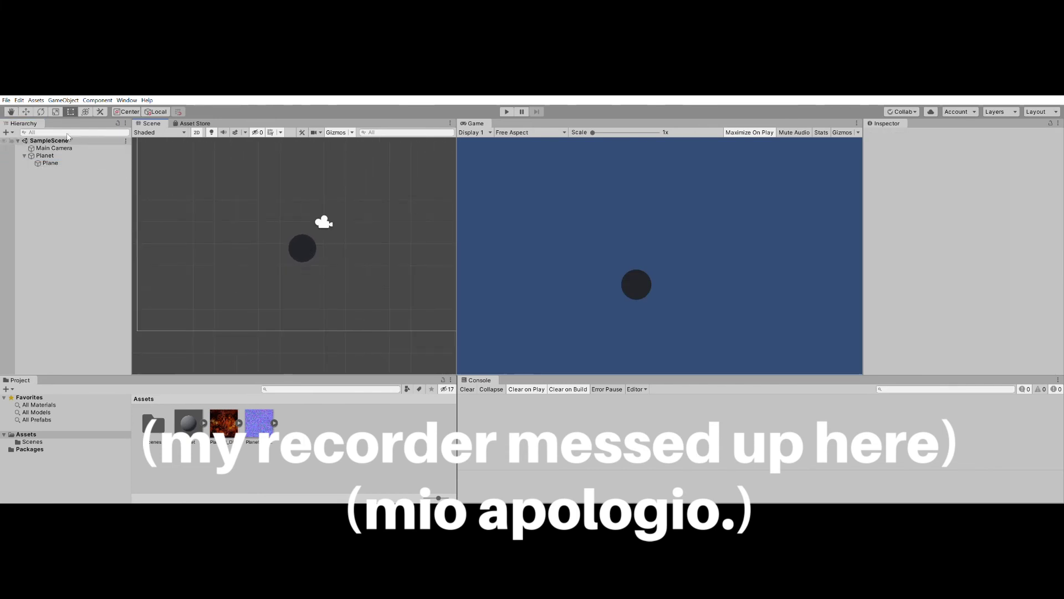
{"action": "key", "text": "Down"}
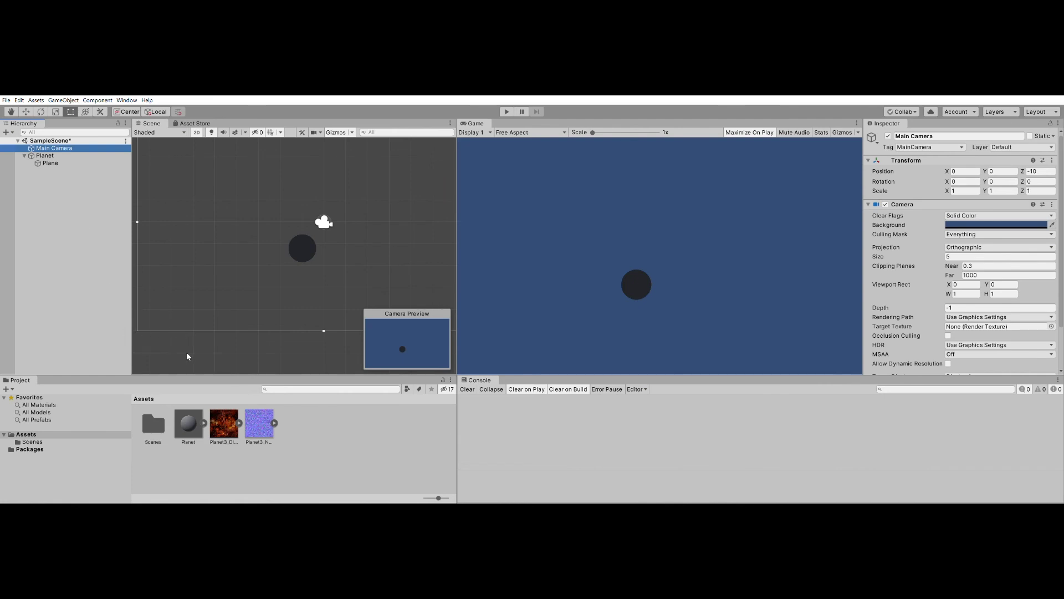
{"action": "key", "text": "ctrl+z"}
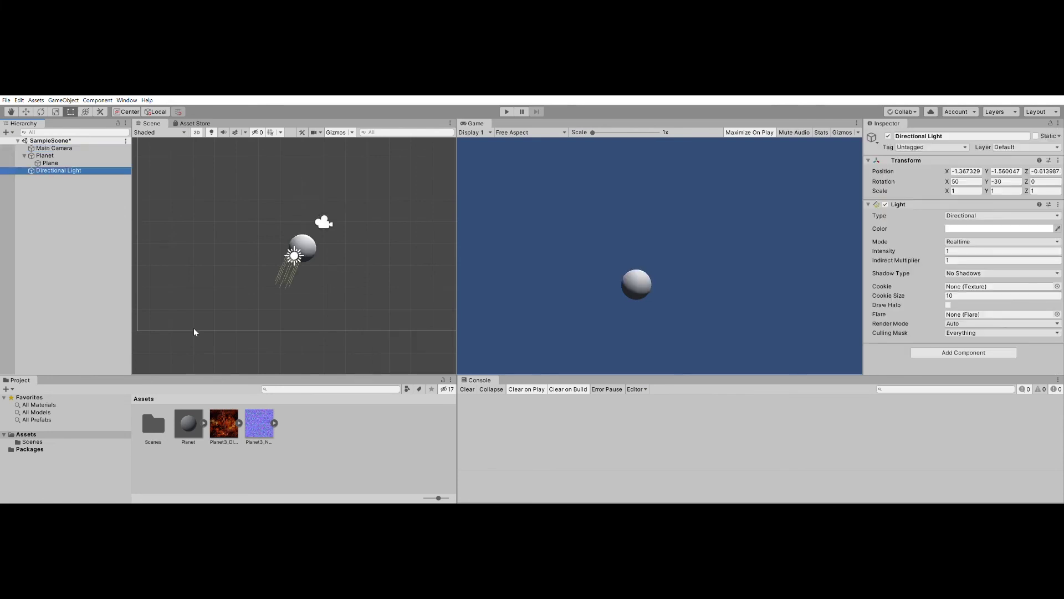
Step: Create a new material named Planet in the Assets folder
{"action": "left_click", "coordinate": [333, 429]}
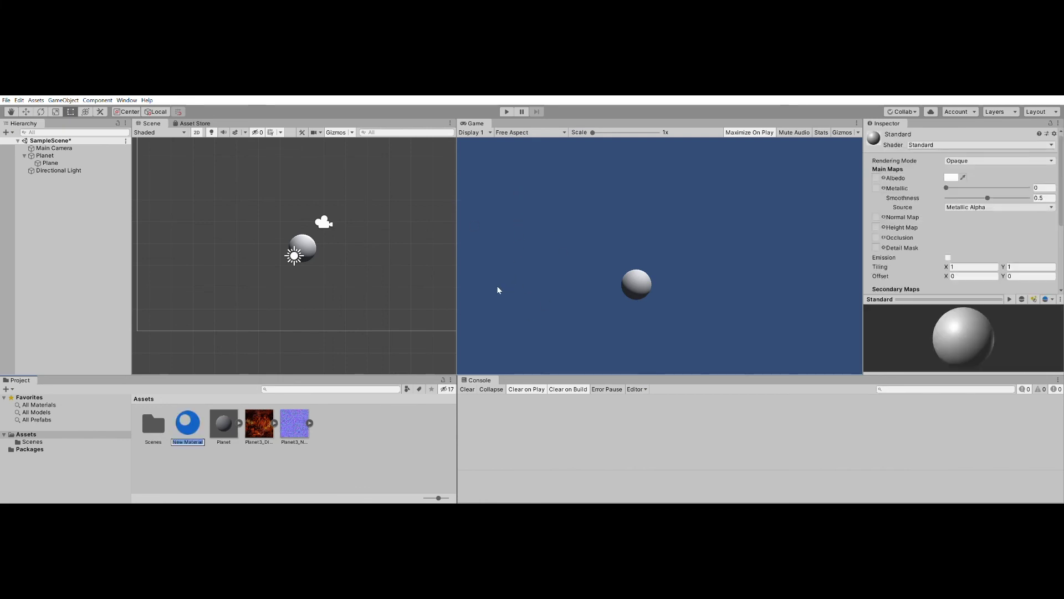
{"action": "type", "text": "Planet"}
{"action": "key", "text": "Return"}
Step: Assign the baked diffuse texture to the Planet material's Albedo and the baked normal texture to its Normal Map
{"action": "left_click_drag", "start_coordinate": [259, 422], "coordinate": [878, 175]}
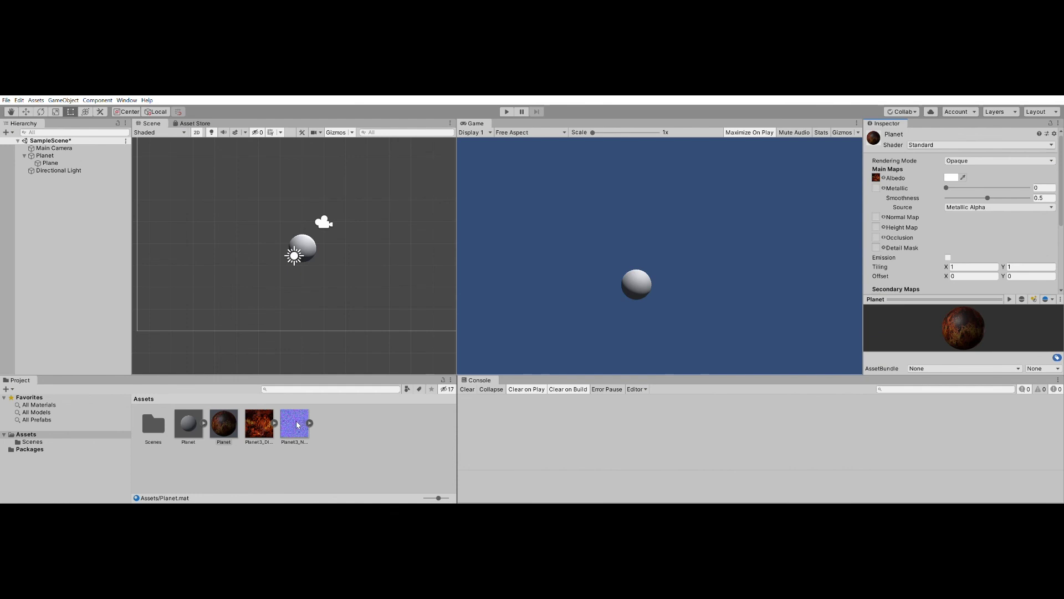
{"action": "left_click_drag", "start_coordinate": [296, 420], "coordinate": [881, 161]}
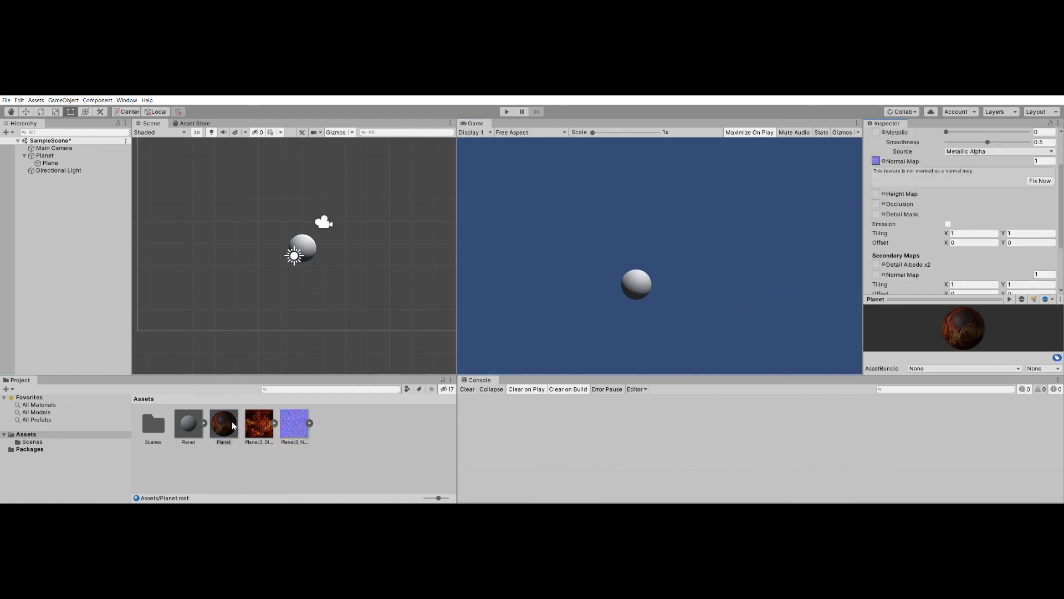
Step: Apply the Planet material to the planet's Plane mesh and set its scale to 30 in X, Y and Z
{"action": "left_click_drag", "start_coordinate": [222, 424], "coordinate": [312, 238]}
{"action": "scroll", "coordinate": [651, 291], "scroll_direction": "up", "scroll_amount": 2}
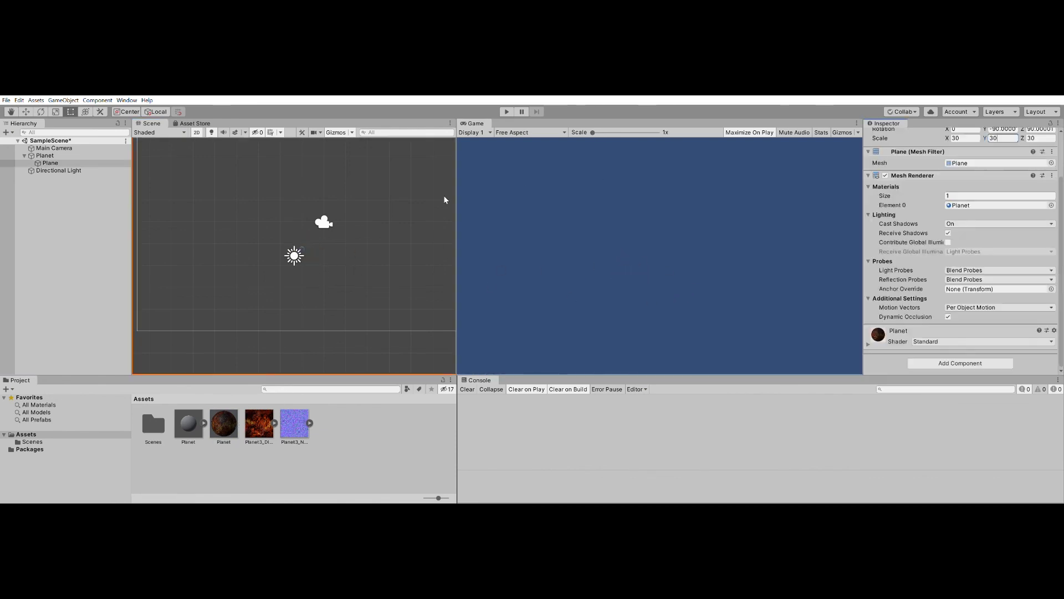
{"action": "scroll", "coordinate": [335, 210], "scroll_direction": "down", "scroll_amount": 5}
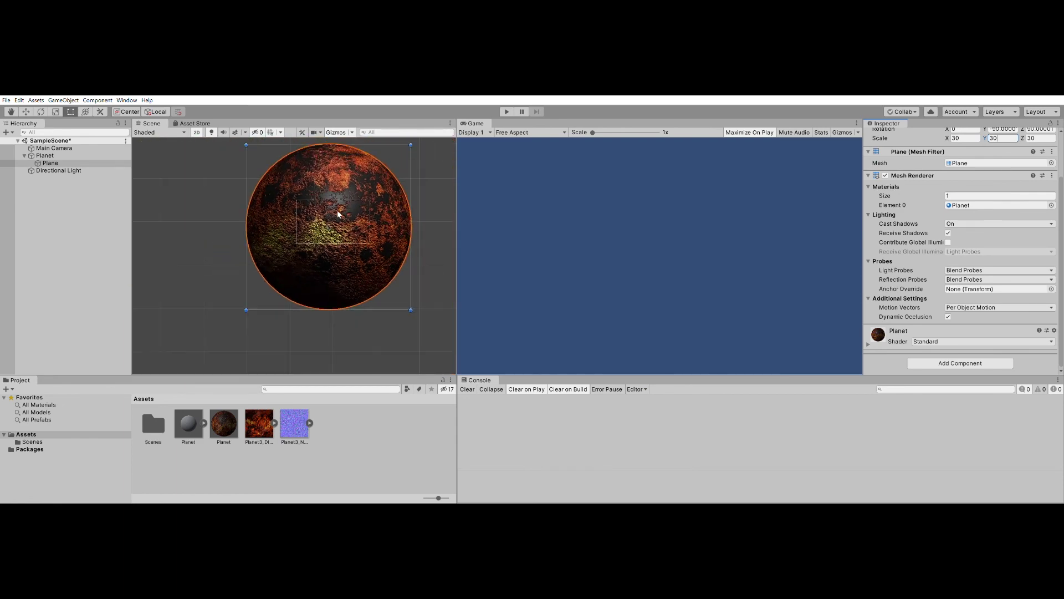
{"action": "scroll", "coordinate": [337, 214], "scroll_direction": "down", "scroll_amount": 3}
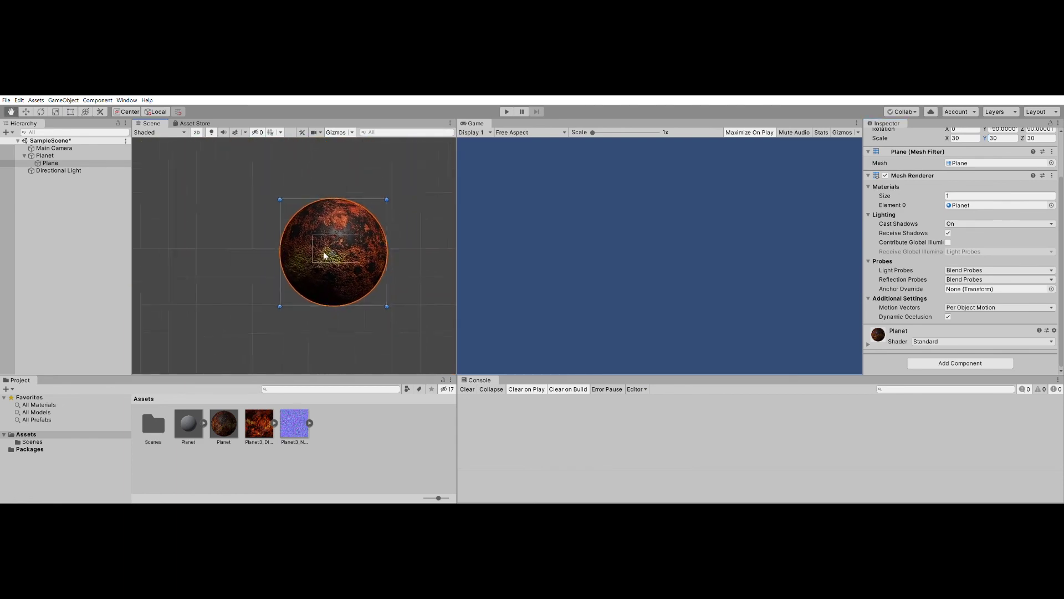
Step: Switch the scene view from 2D to 3D and inspect the textured planet from several angles
{"action": "left_click", "coordinate": [197, 132]}
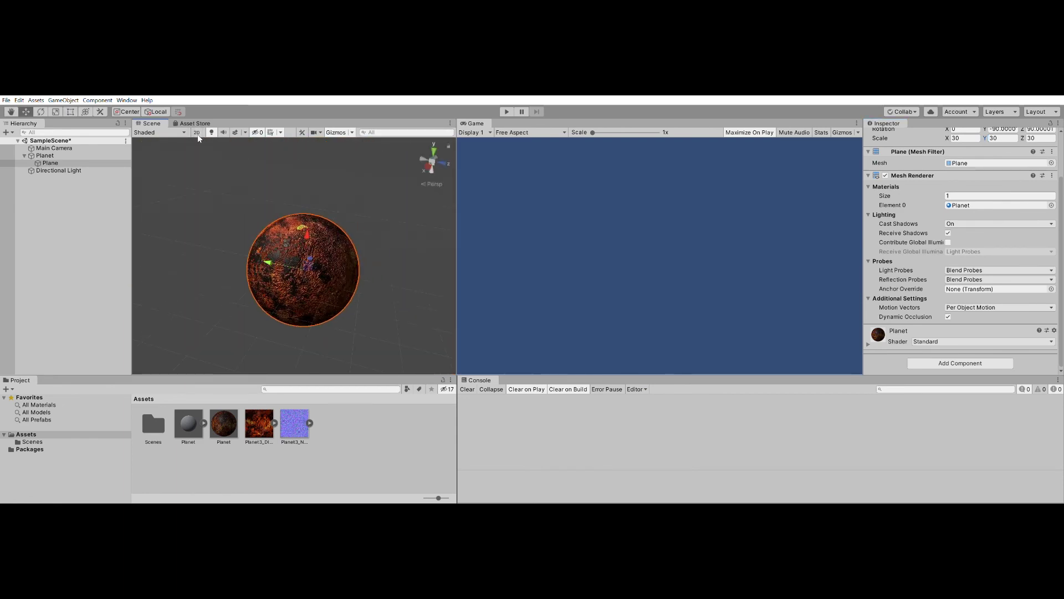
{"action": "mouse_move", "coordinate": [318, 276]}
{"action": "middle_mouse_down"}
{"action": "mouse_move", "coordinate": [333, 261]}
{"action": "mouse_move", "coordinate": [309, 261]}
{"action": "middle_mouse_up"}
{"action": "left_click_drag", "start_coordinate": [309, 261], "coordinate": [318, 300], "text": "alt"}
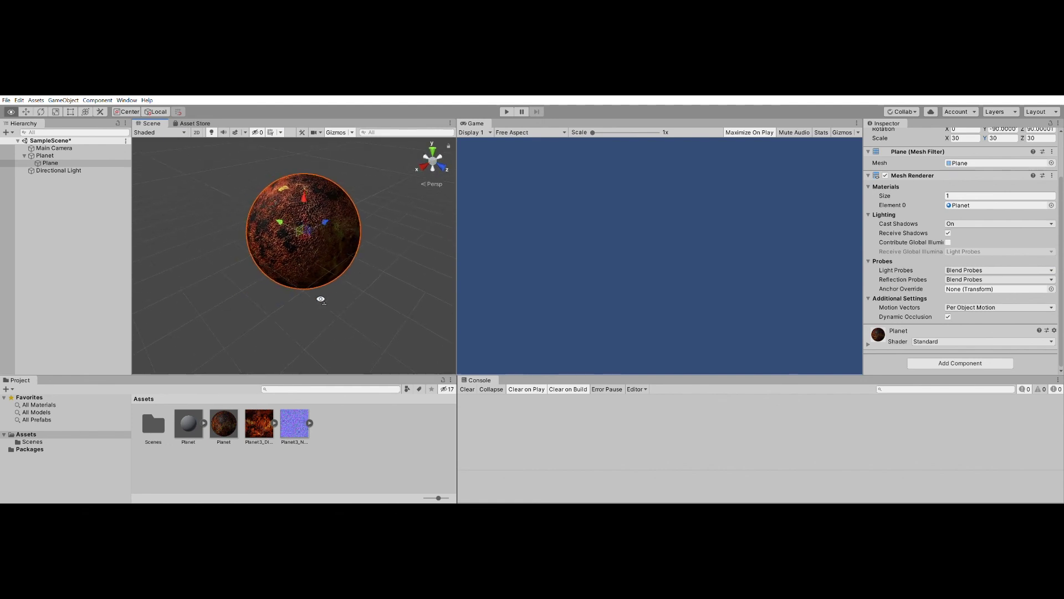
{"action": "scroll", "coordinate": [381, 261], "scroll_direction": "up", "scroll_amount": 3}
{"action": "left_click_drag", "start_coordinate": [380, 261], "coordinate": [516, 243], "text": "alt"}
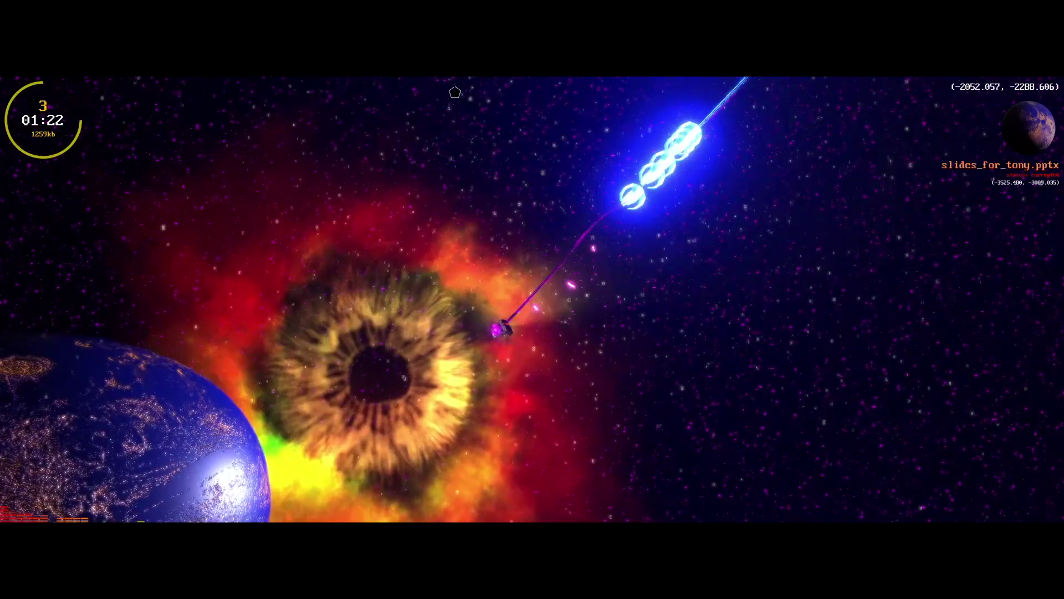